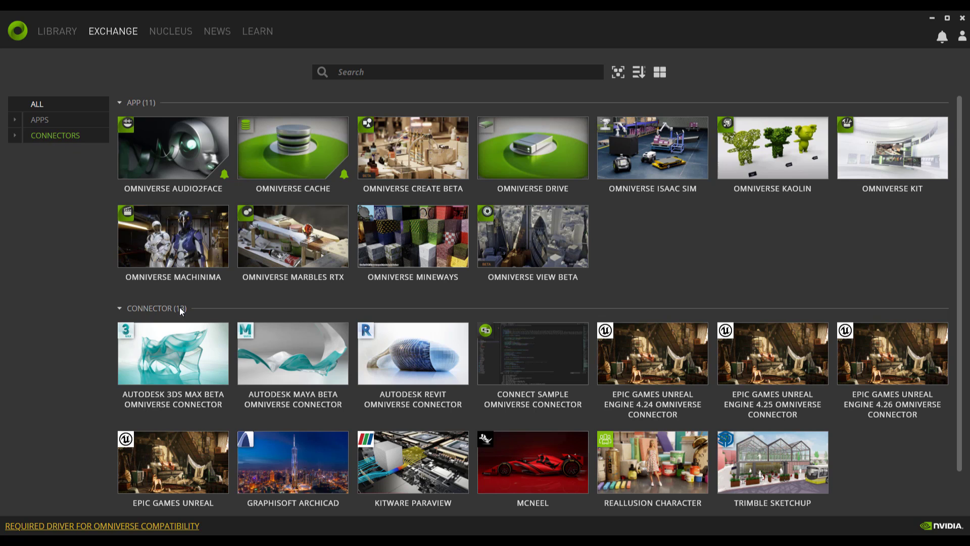
# View the details of the Autodesk Maya Beta Omniverse Connector in the Exchange catalogue.
pyautogui.click(290, 345)
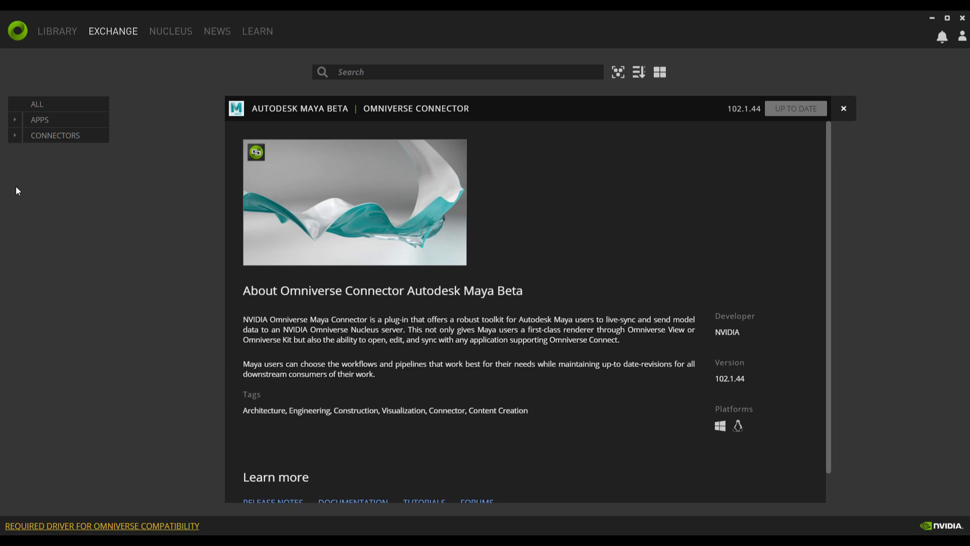
pyautogui.click(40, 122)
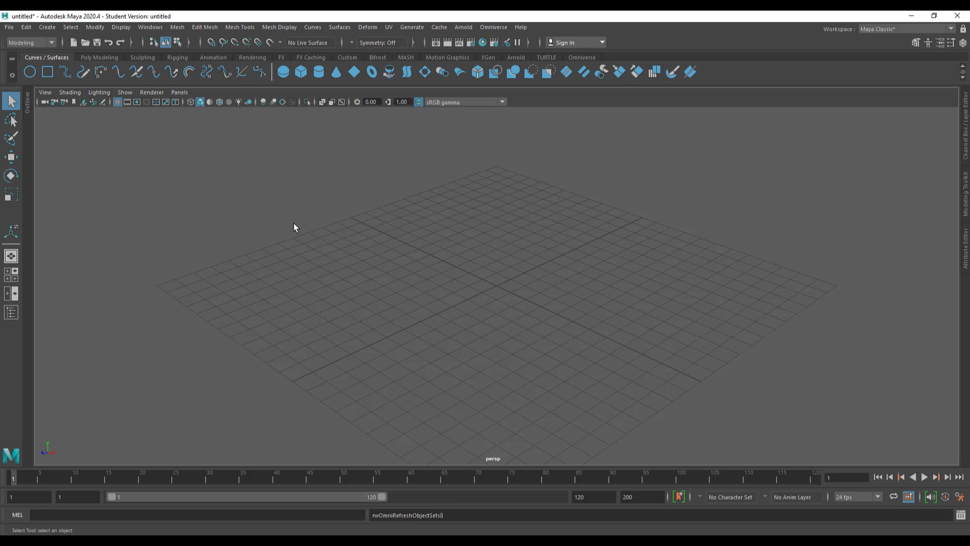
# Look up the "omni" plug-in in the Plug-in Manager to check its loading options, and close the manager.
pyautogui.click(150, 27)
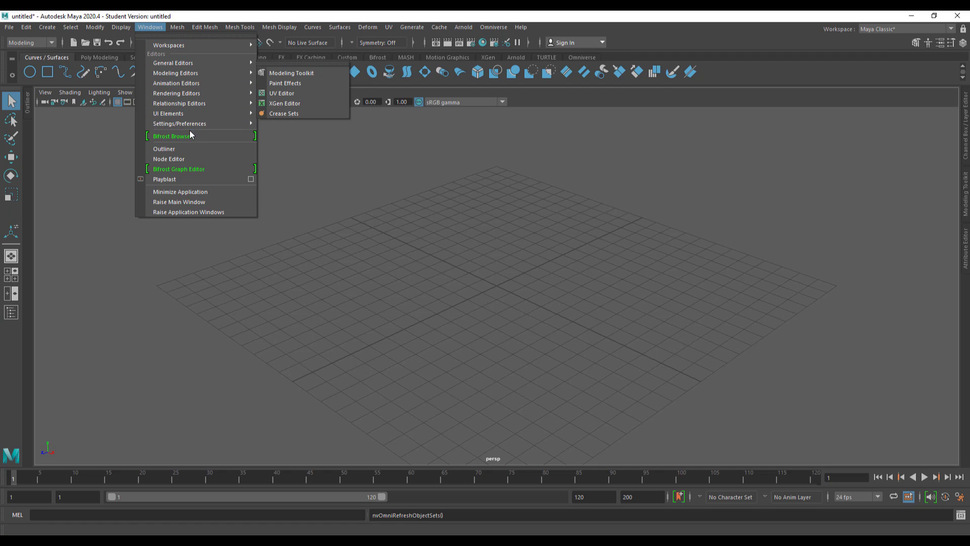
pyautogui.moveTo(187, 126)
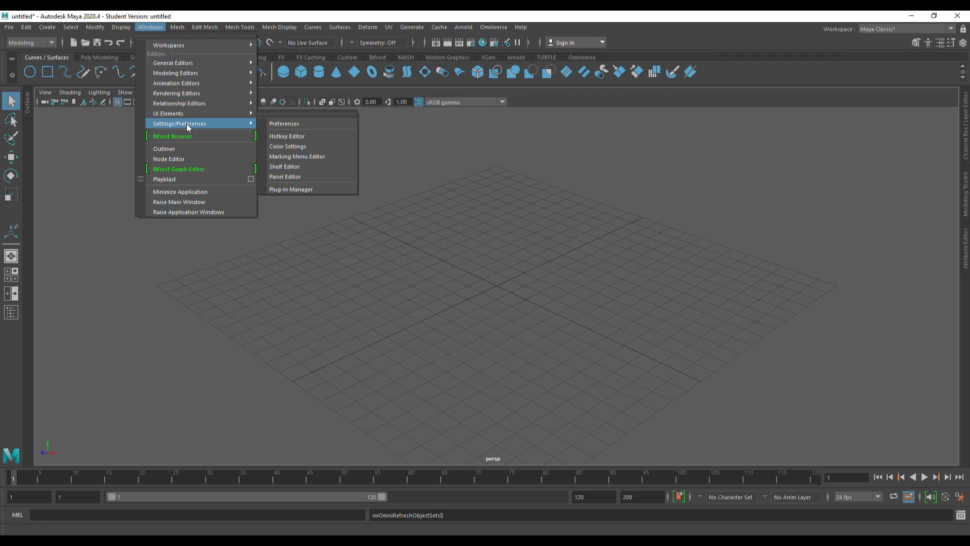
pyautogui.click(294, 190)
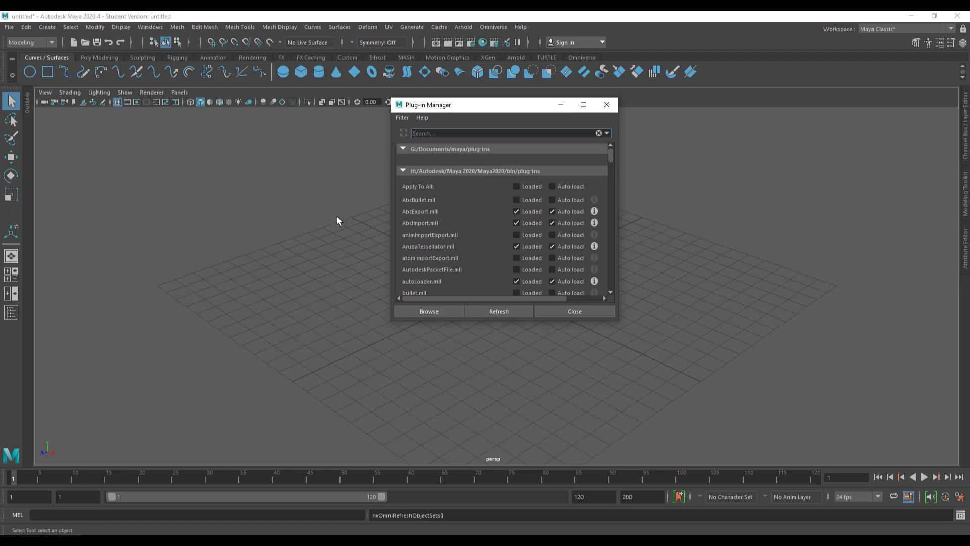
pyautogui.click(480, 133)
pyautogui.write('omni')
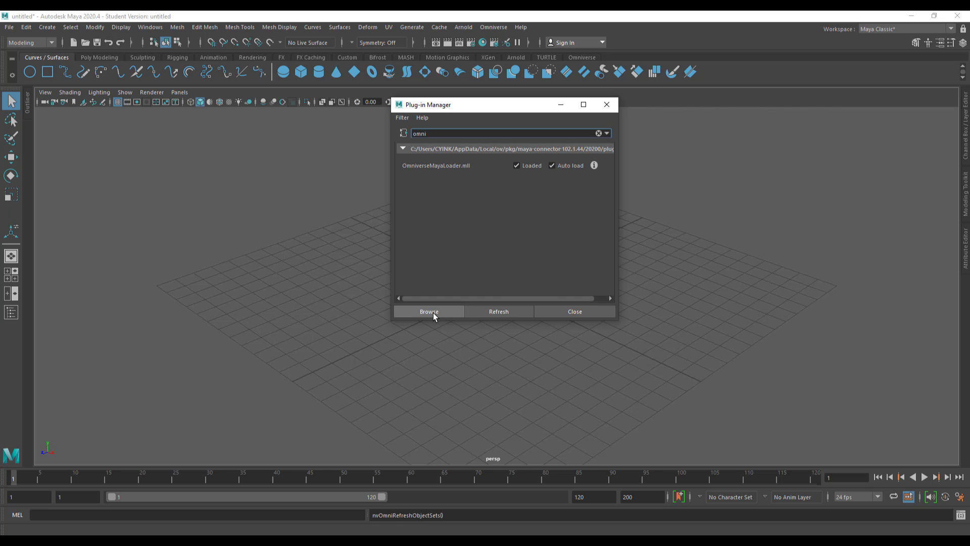
pyautogui.click(594, 314)
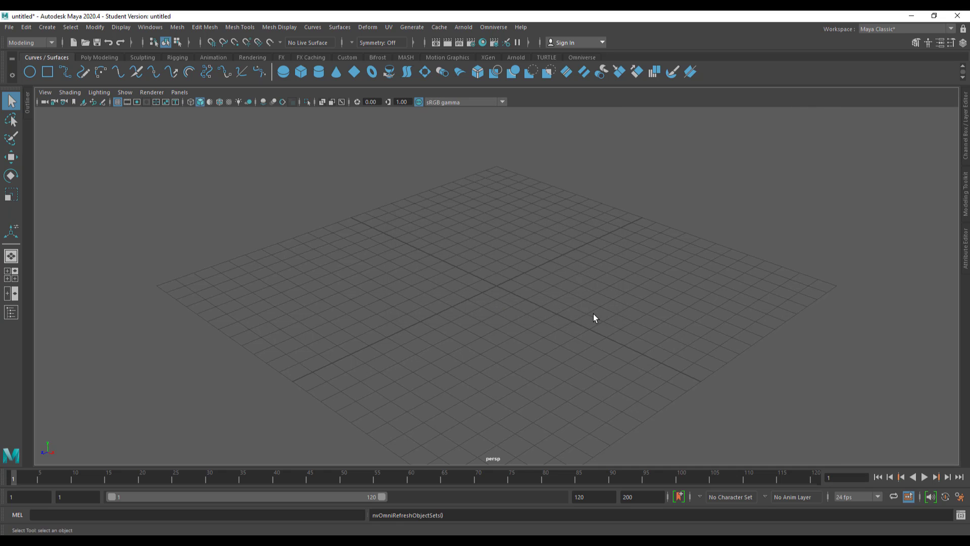
# Sign in to the Omniverse server on localhost.
pyautogui.click(495, 27)
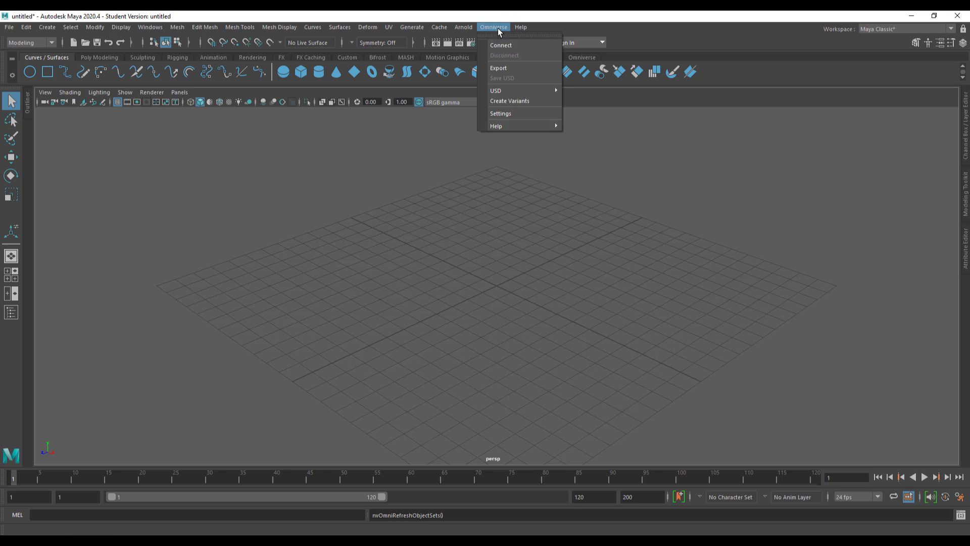
pyautogui.click(500, 29)
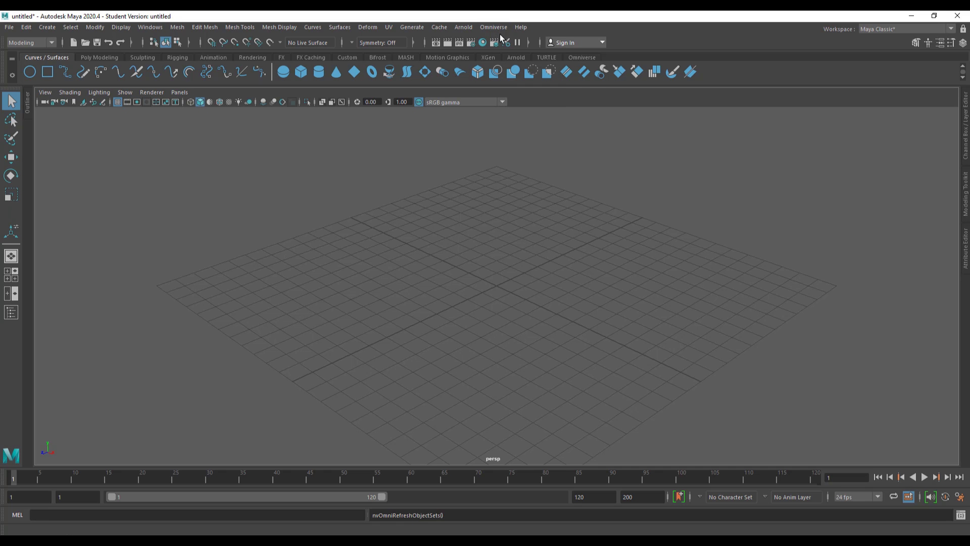
pyautogui.click(584, 57)
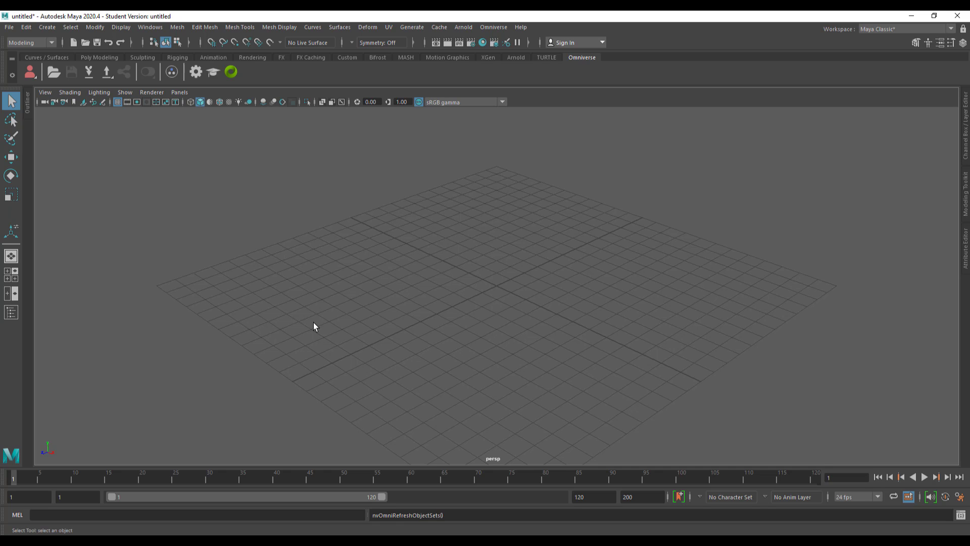
pyautogui.click(31, 73)
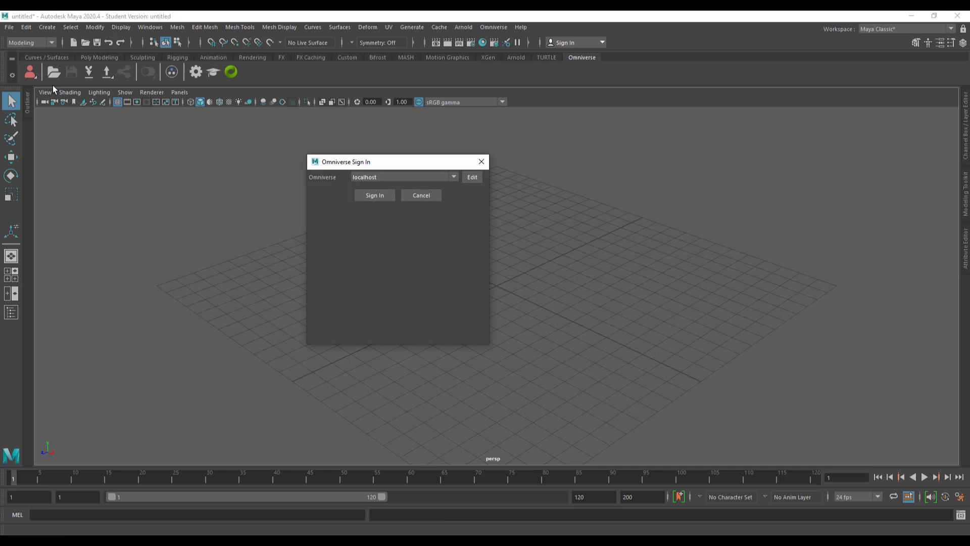
pyautogui.click(380, 199)
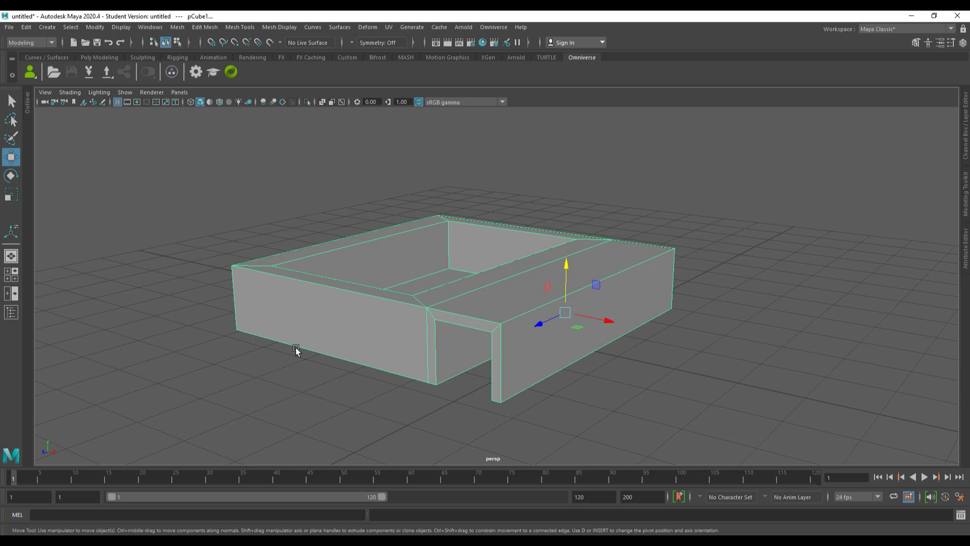
# Start an Omniverse USD export and browse to the localhost/Users/admin/Default folder.
pyautogui.click(494, 27)
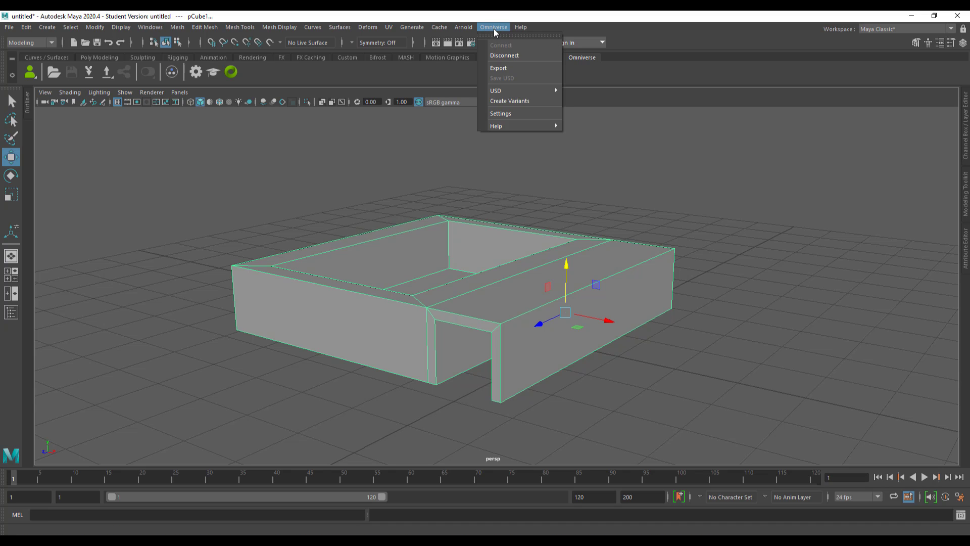
pyautogui.click(506, 70)
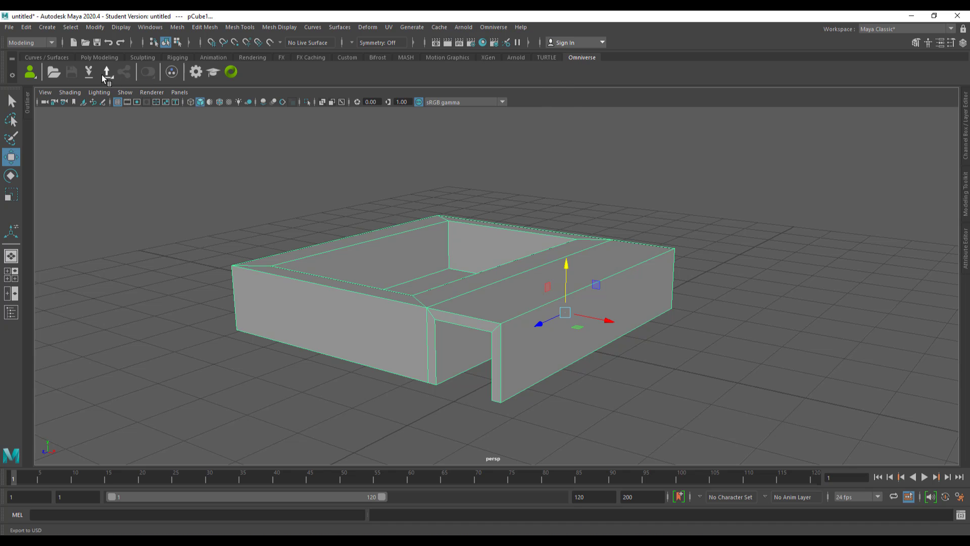
pyautogui.click(106, 73)
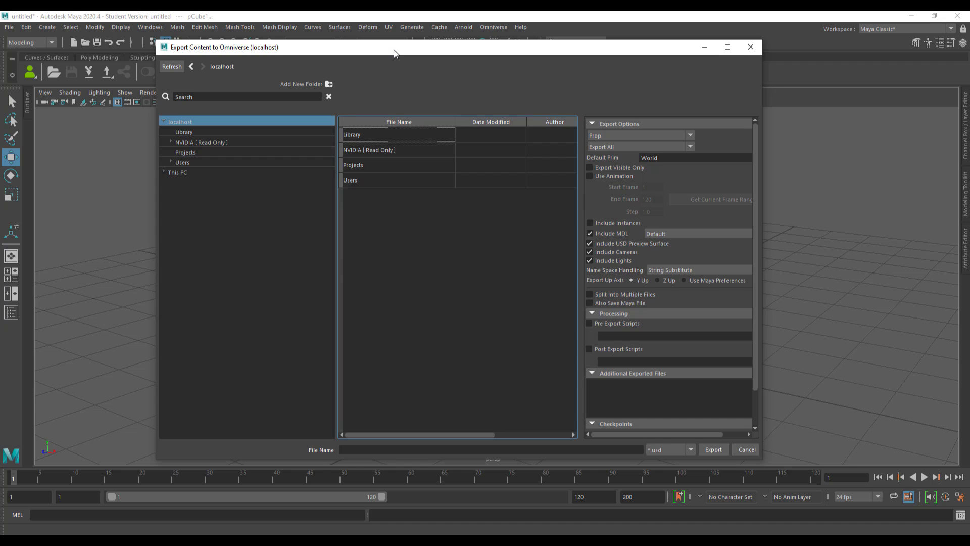
pyautogui.moveTo(394, 50); pyautogui.dragTo(410, 64)
pyautogui.click(199, 177)
pyautogui.doubleClick(204, 180)
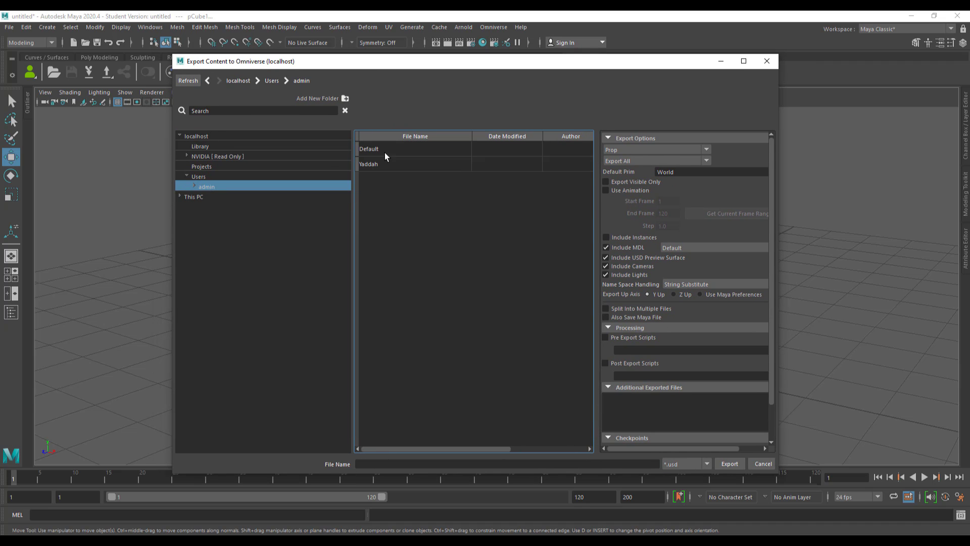
pyautogui.doubleClick(377, 148)
# Name the export file Basics and export the model as a prop in .usd format.
pyautogui.click(405, 460)
pyautogui.write('Basics')
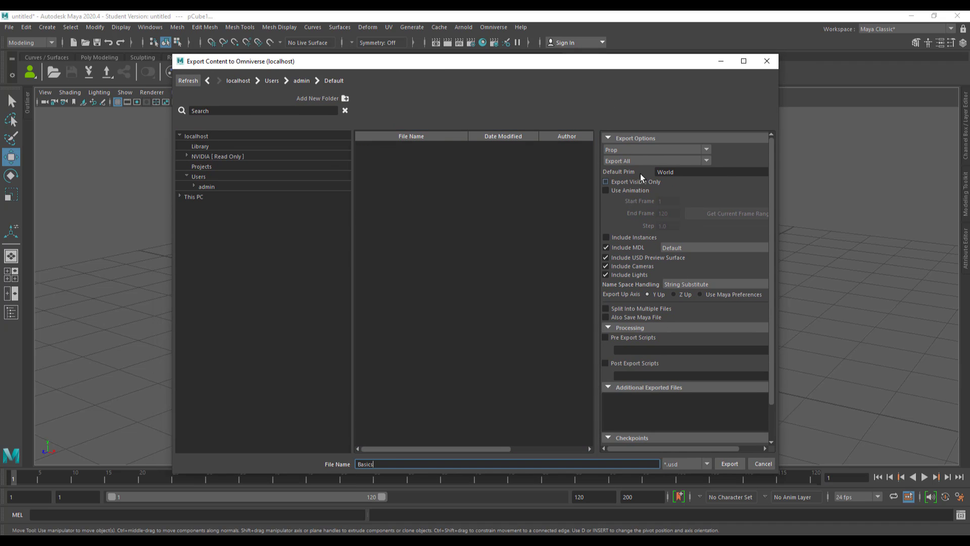
pyautogui.click(617, 151)
pyautogui.scroll(-2, 720, 289)
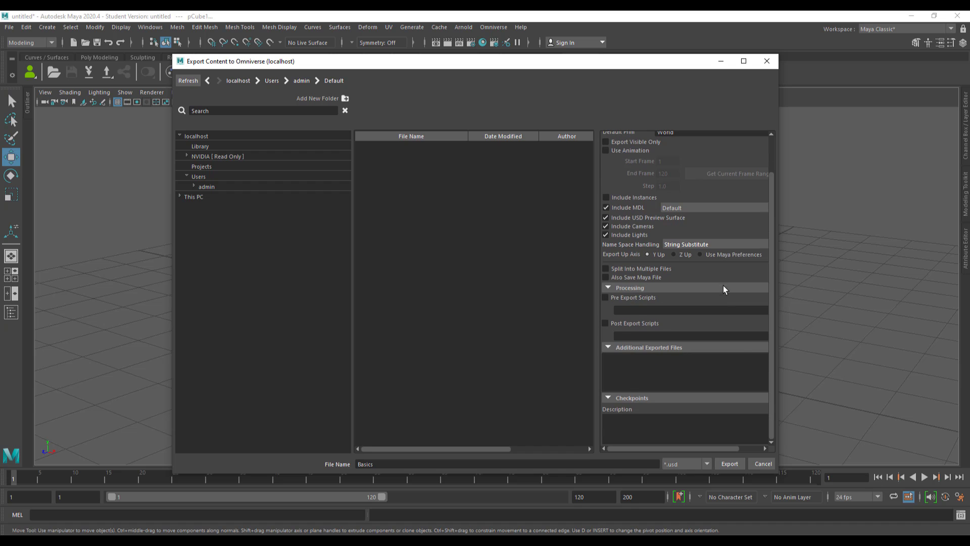
pyautogui.click(729, 465)
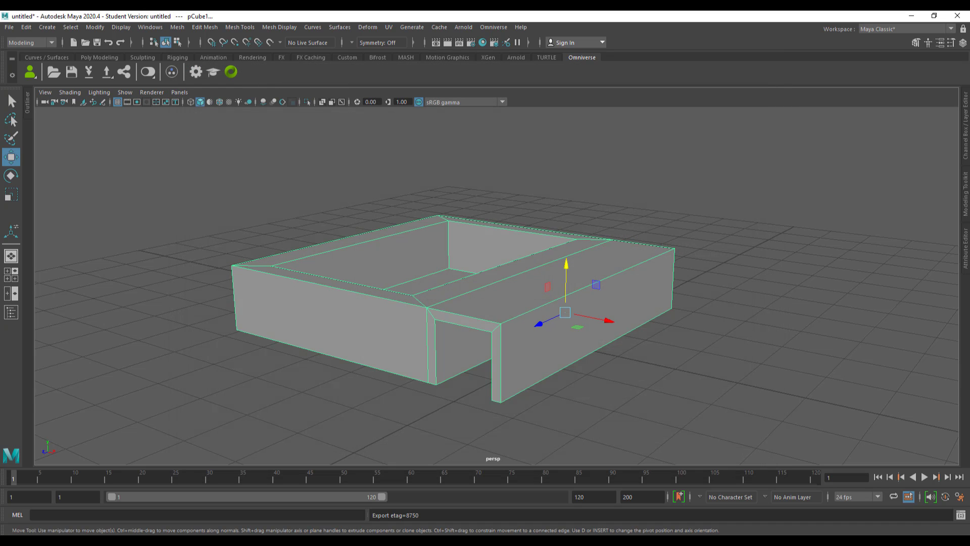
# Switch to Omniverse Create and open Basics.usd from the Users/admin/Default folder.
pyautogui.hotkey('alt', 'Tab')
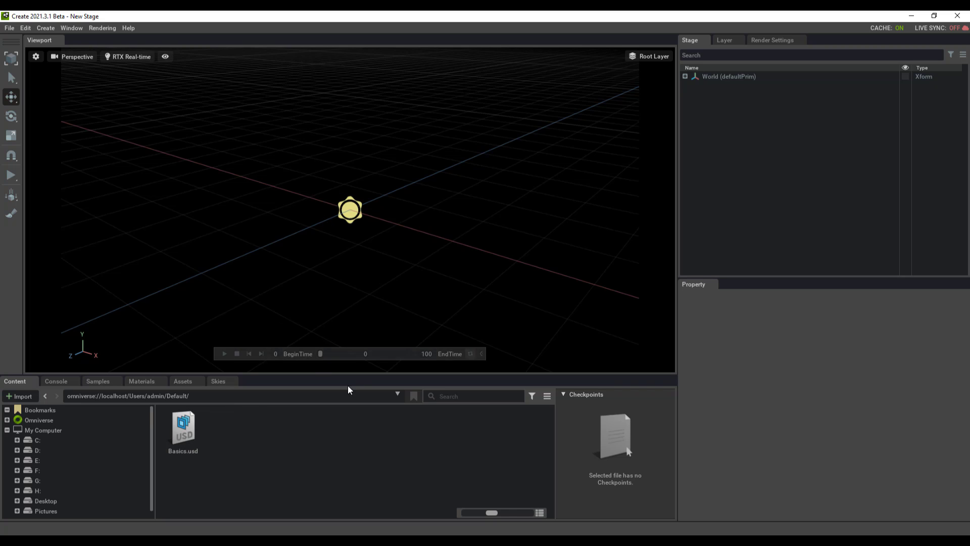
pyautogui.doubleClick(186, 426)
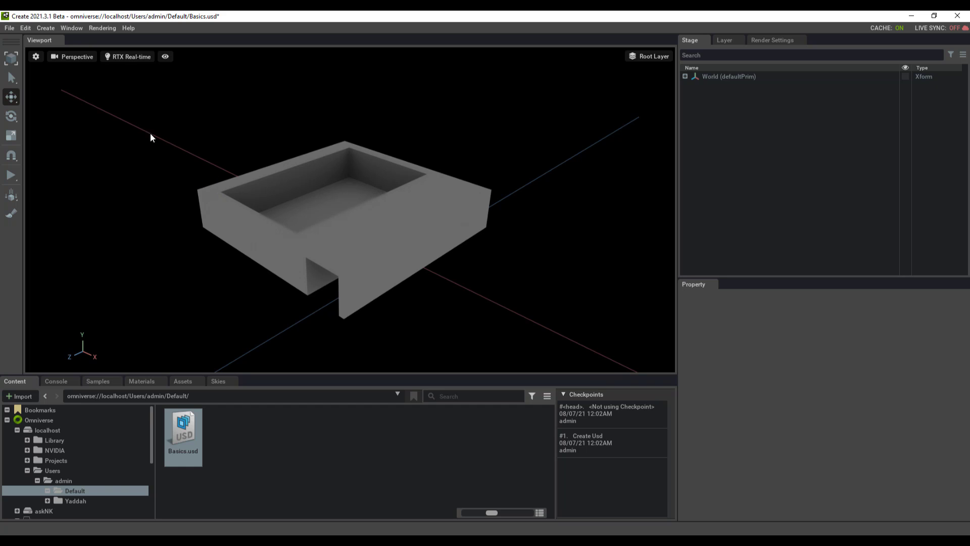
# Add a dome light to the stage.
pyautogui.click(45, 27)
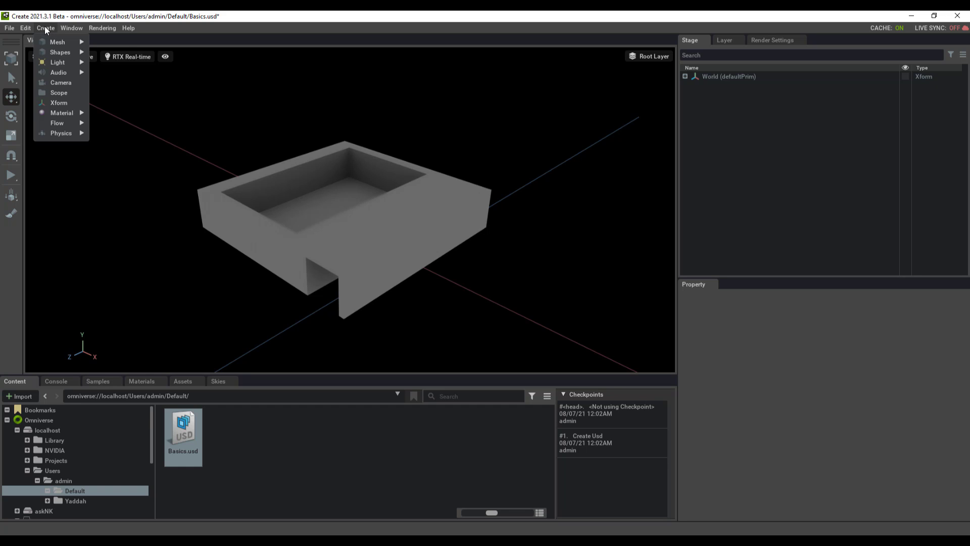
pyautogui.moveTo(58, 72)
pyautogui.moveTo(80, 61)
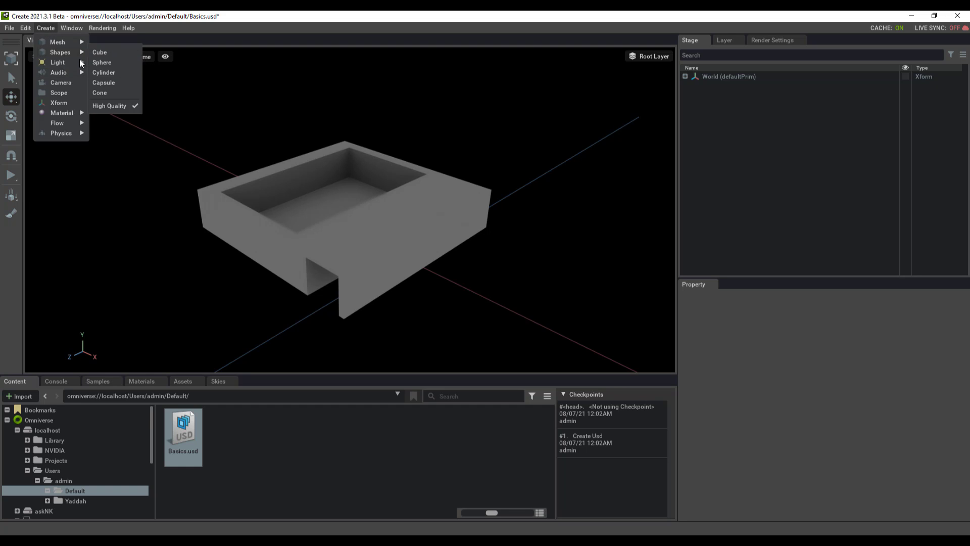
pyautogui.click(109, 112)
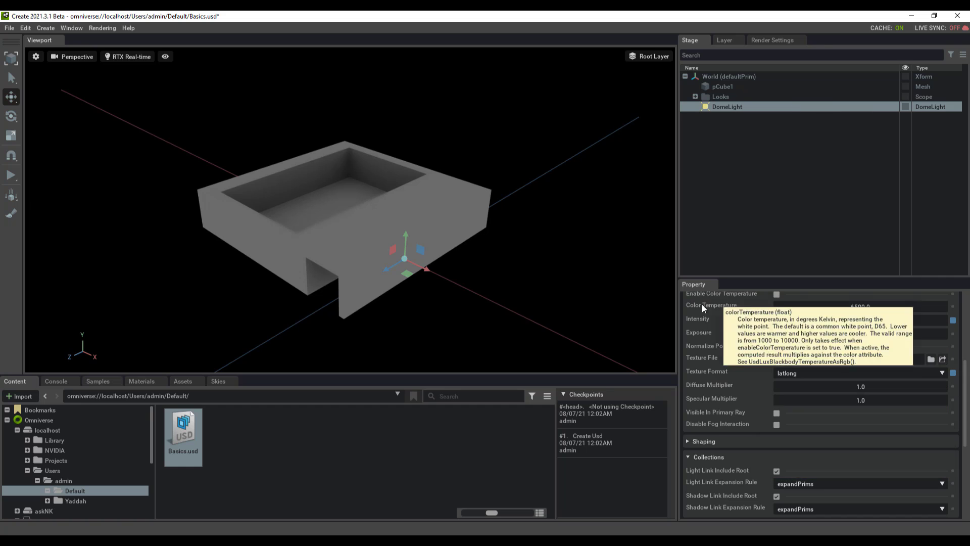
# Assign container_free_Env.hdr as the dome light's texture and set its exposure to 0.6.
pyautogui.click(931, 359)
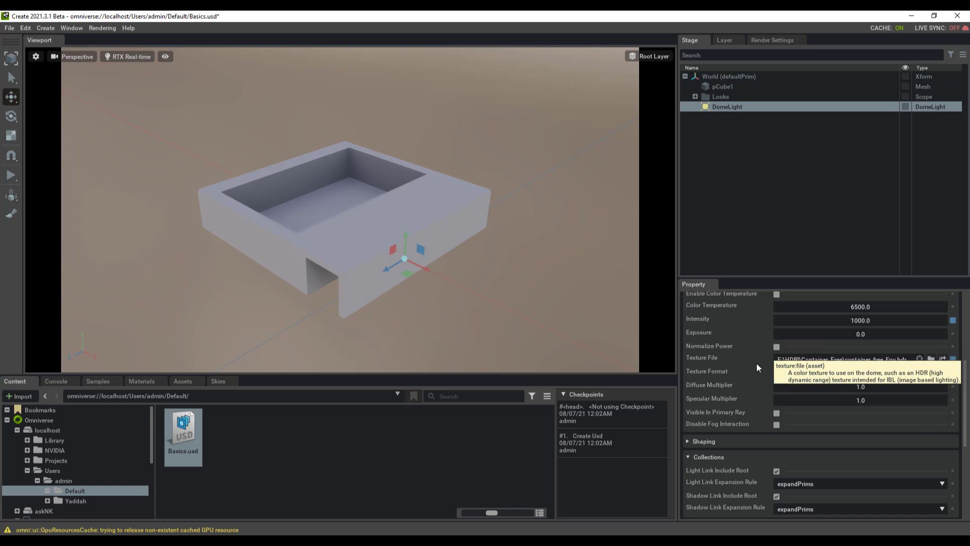
pyautogui.moveTo(850, 335); pyautogui.dragTo(854, 335)
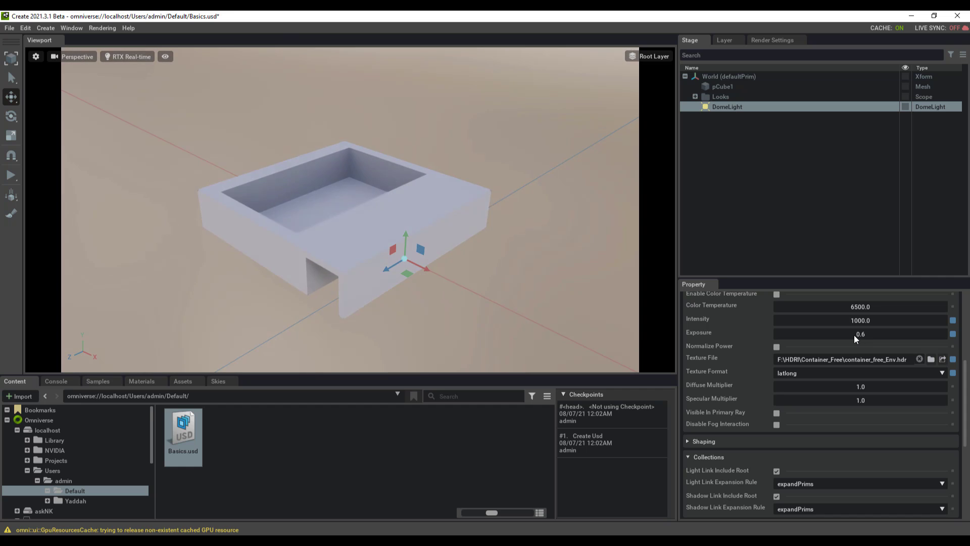
# Add a cube mesh to the stage at the origin, around the imported tray model.
pyautogui.keyDown('alt'); pyautogui.moveTo(559, 328); pyautogui.dragTo(64, 82); pyautogui.keyUp('alt')
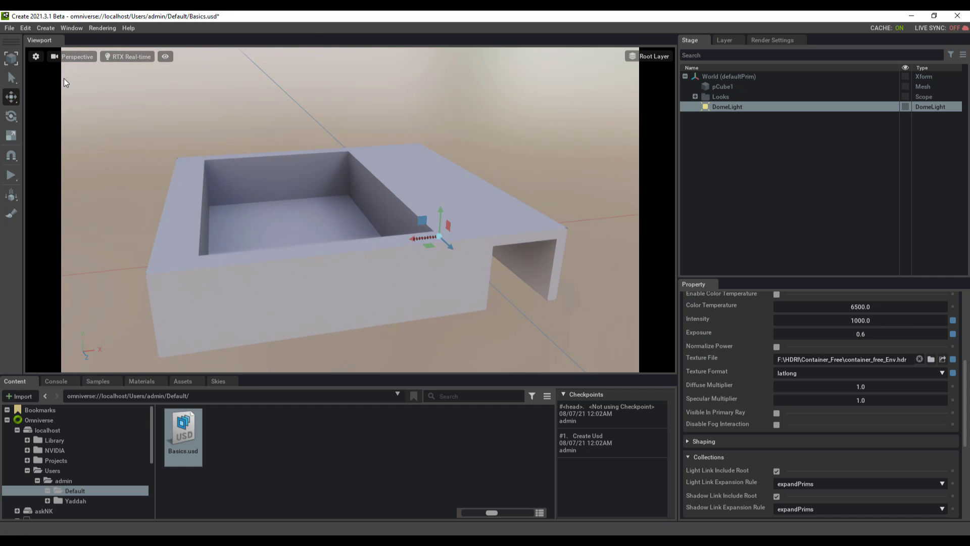
pyautogui.click(46, 28)
pyautogui.moveTo(57, 62)
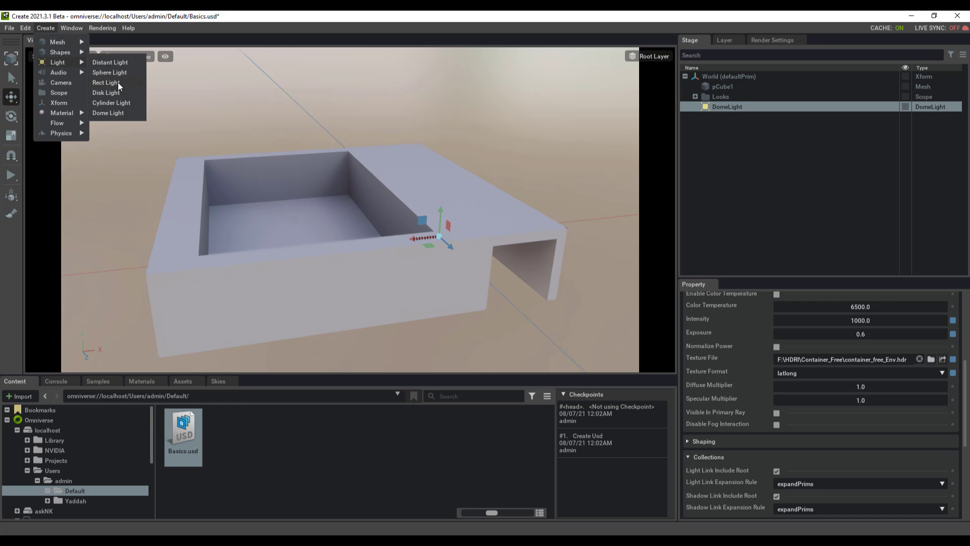
pyautogui.moveTo(67, 54)
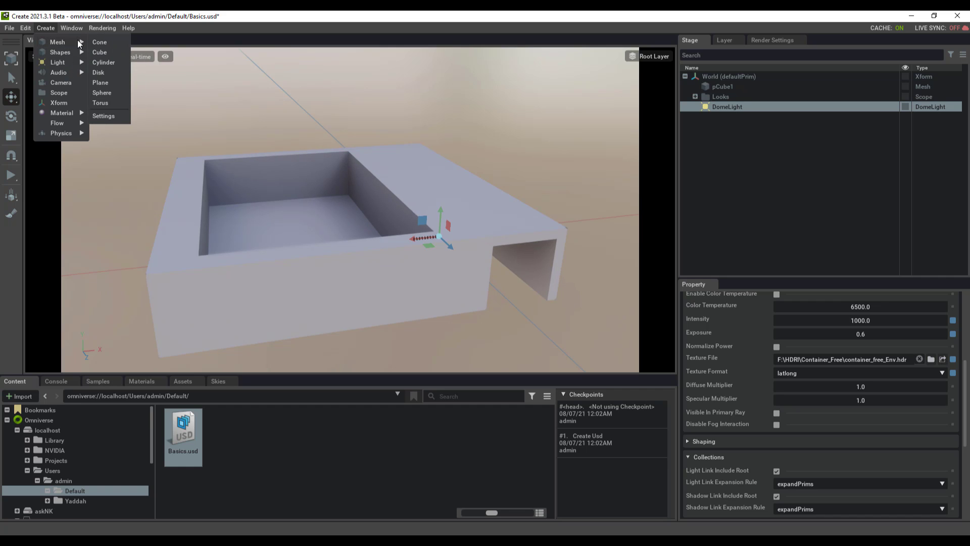
pyautogui.moveTo(59, 73)
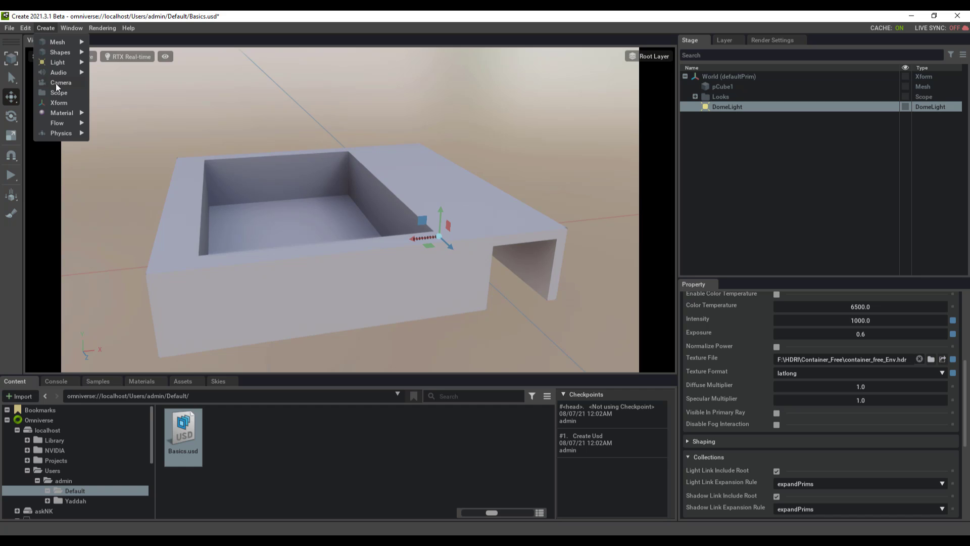
pyautogui.moveTo(61, 115)
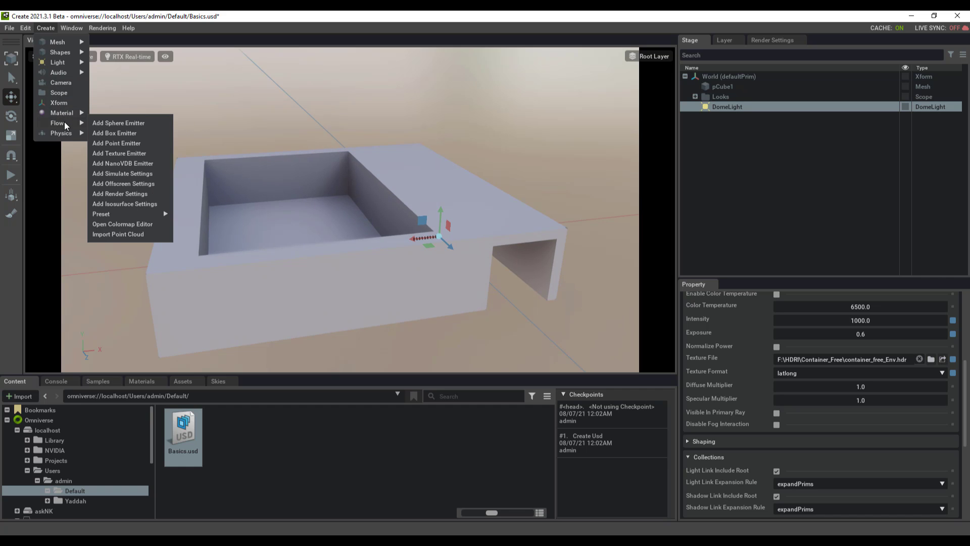
pyautogui.moveTo(59, 42)
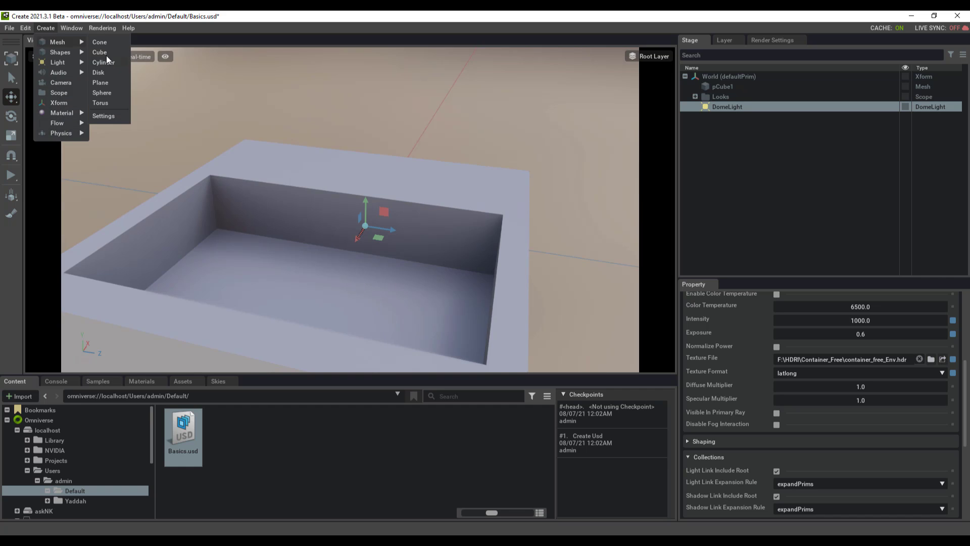
pyautogui.click(106, 52)
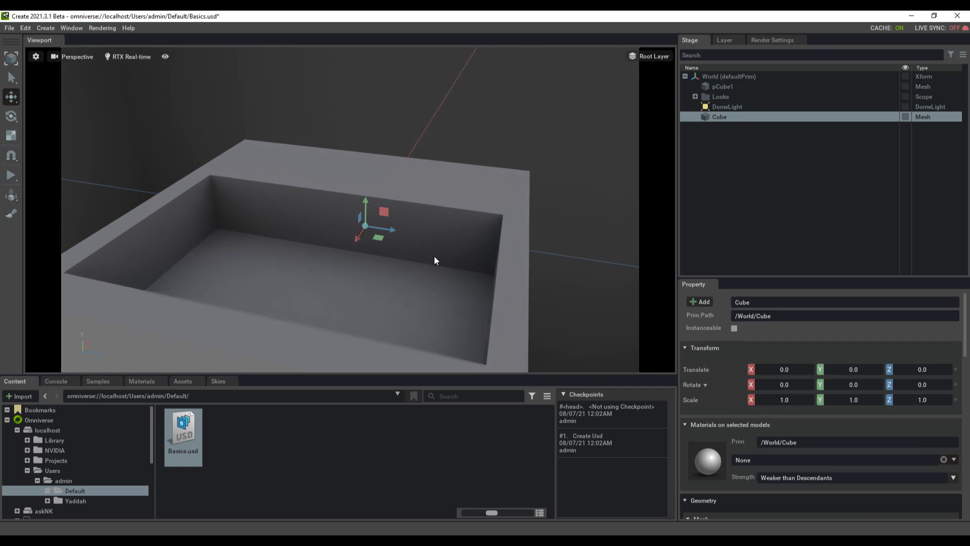
pyautogui.scroll(-10, 416, 266)
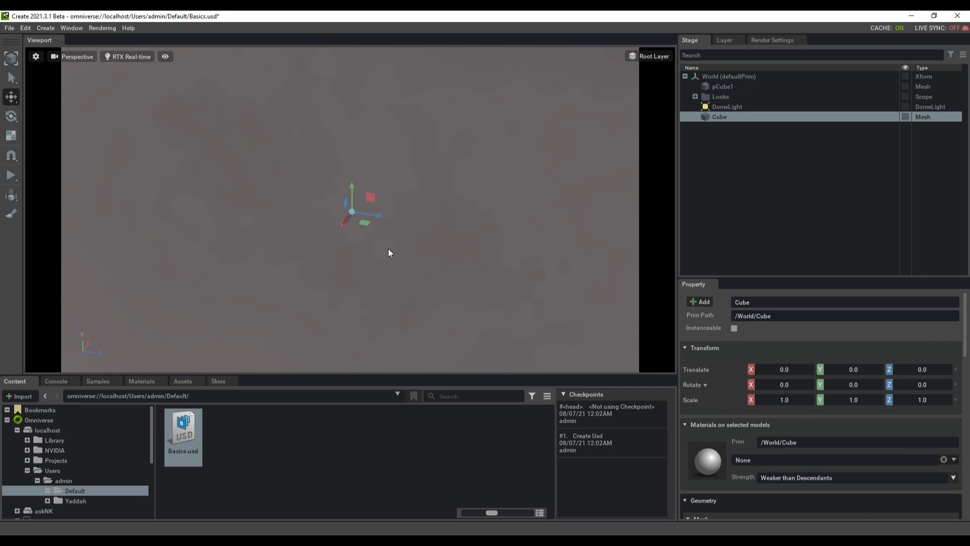
pyautogui.scroll(5, 388, 253)
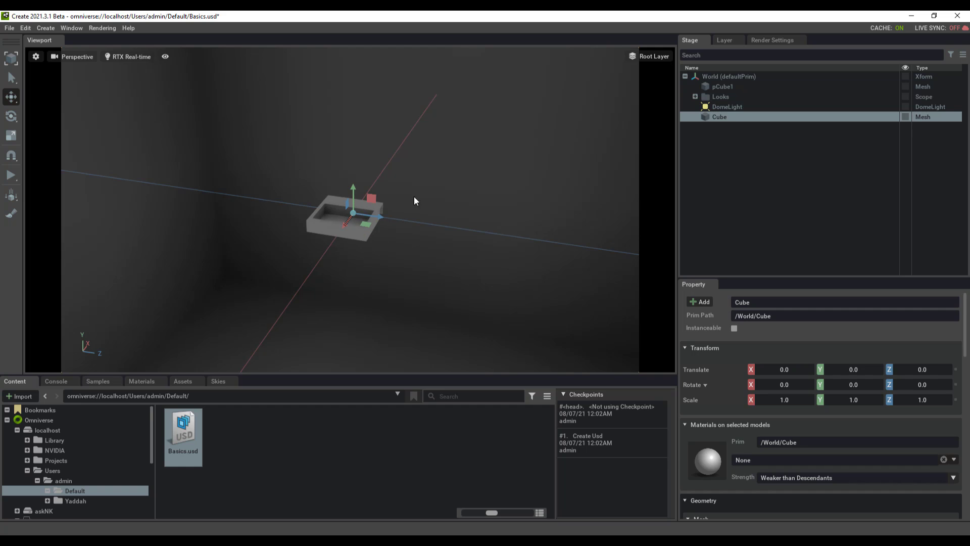
# Scale up the World prim containing the imported tray uniformly to about 33.35.
pyautogui.click(423, 159)
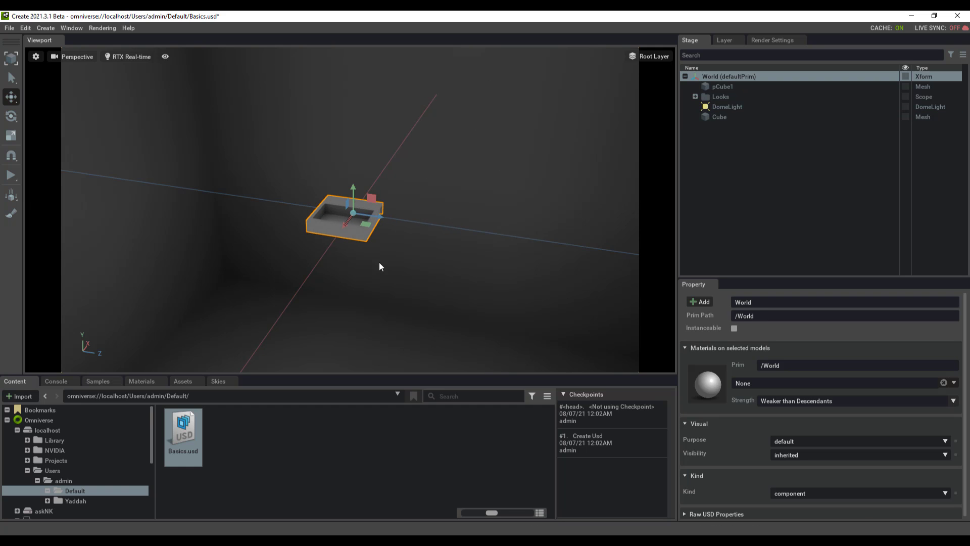
pyautogui.press('r')
pyautogui.keyDown('alt'); pyautogui.moveTo(382, 266); pyautogui.dragTo(435, 214); pyautogui.keyUp('alt')
pyautogui.scroll(-5, 435, 214)
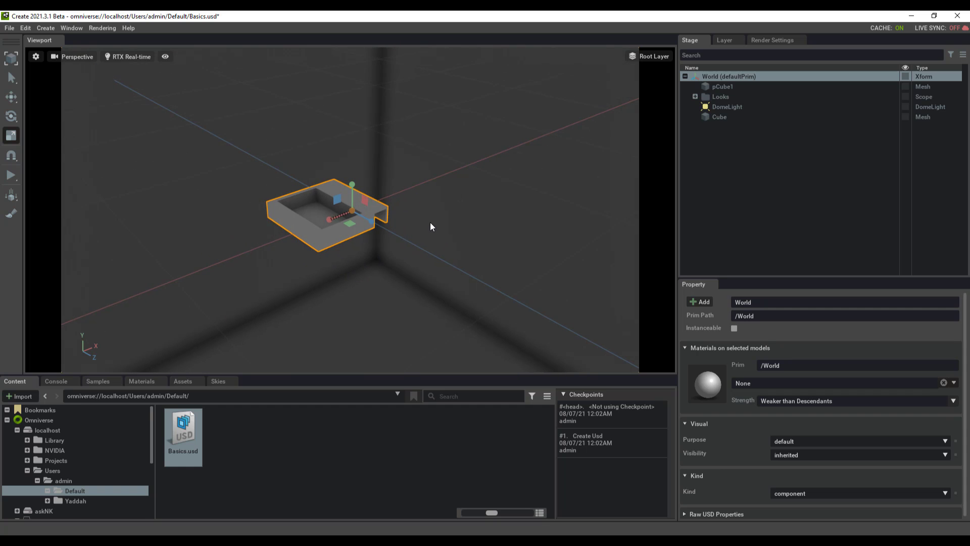
pyautogui.scroll(5, 430, 225)
pyautogui.scroll(-5, 372, 217)
pyautogui.scroll(3, 446, 238)
pyautogui.press('Escape')
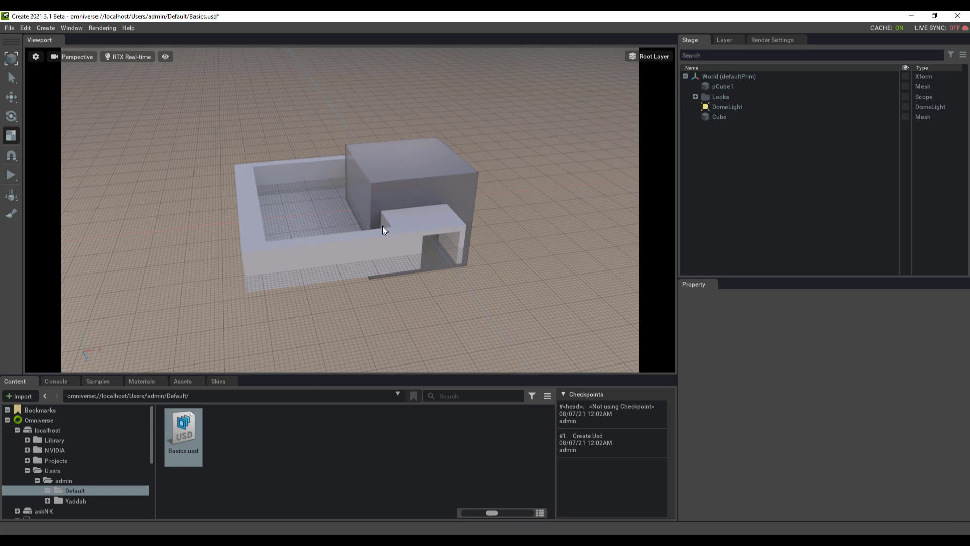
pyautogui.scroll(-3, 438, 228)
pyautogui.keyDown('alt'); pyautogui.moveTo(441, 228); pyautogui.dragTo(414, 232); pyautogui.keyUp('alt')
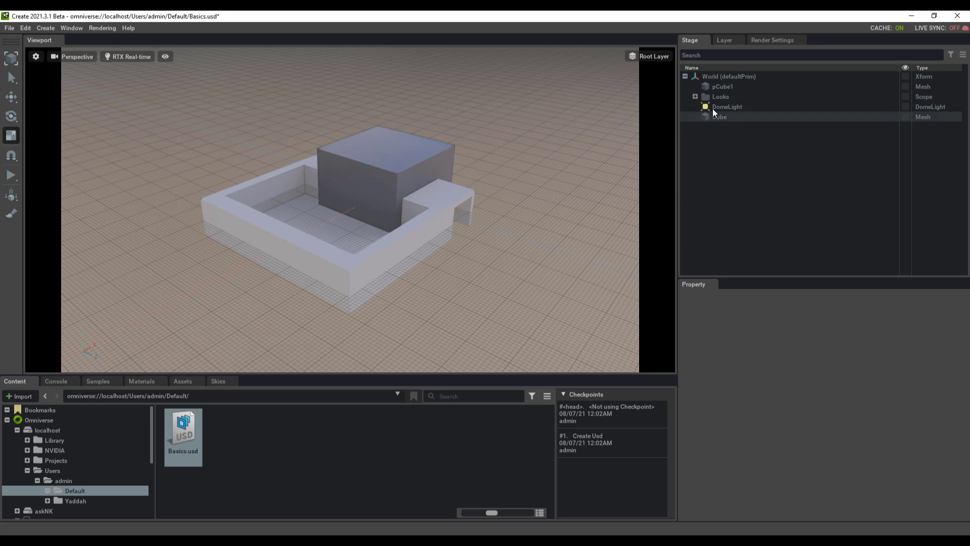
# Shrink the Cube mesh to about 0.33 scale and move it inside the tray, to about X -75.3, Y 5.3.
pyautogui.click(393, 169)
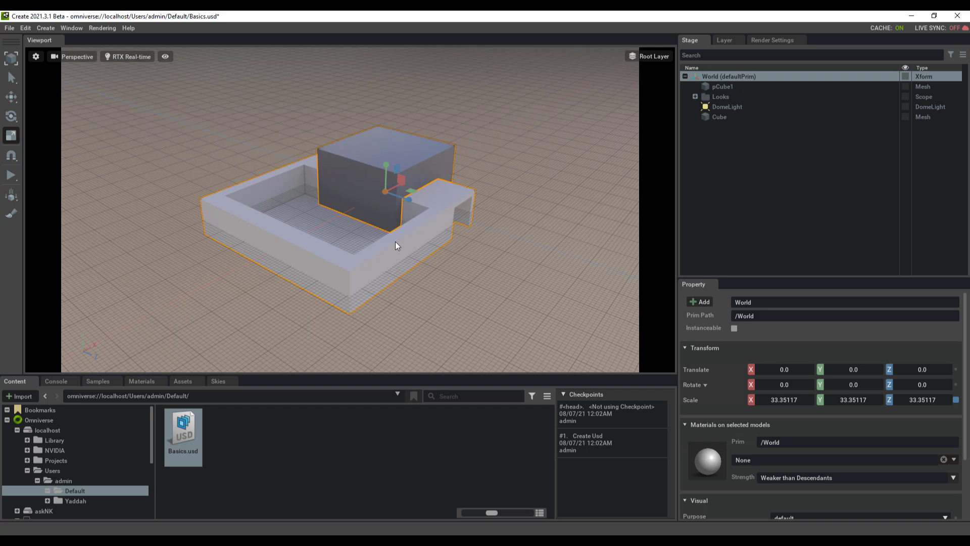
pyautogui.click(725, 89)
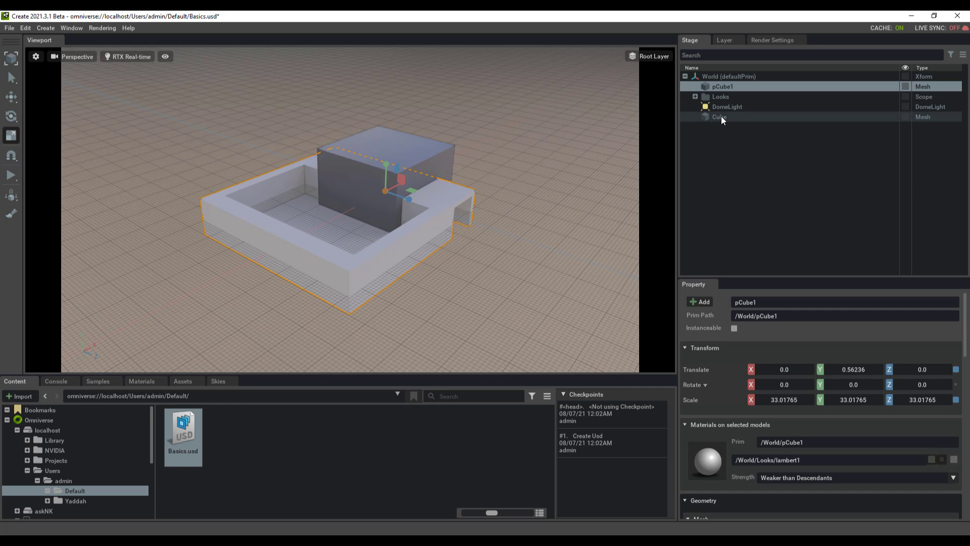
pyautogui.click(720, 116)
pyautogui.press('w')
pyautogui.press('f')
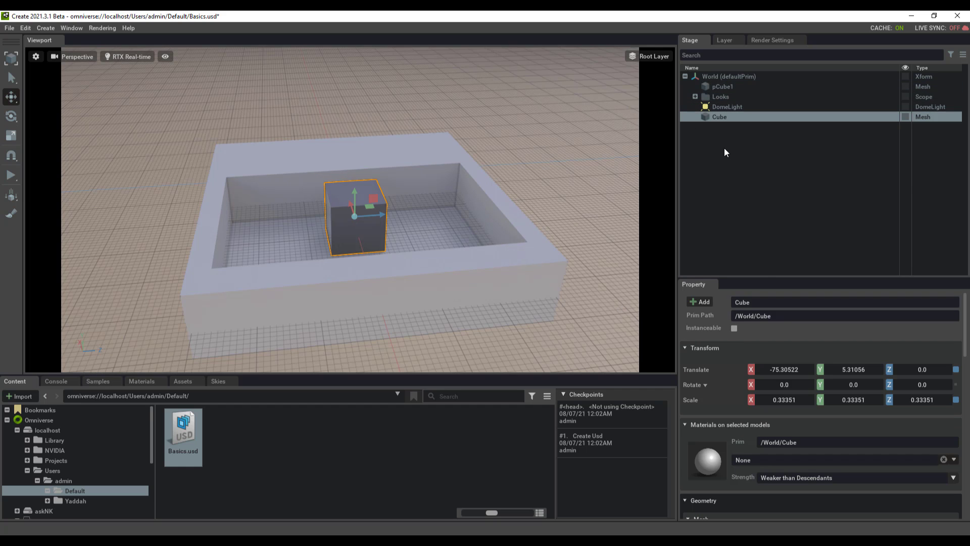
# Expand the Looks scope and examine the properties of the lambert1 material applied to the tray.
pyautogui.click(729, 94)
pyautogui.click(695, 96)
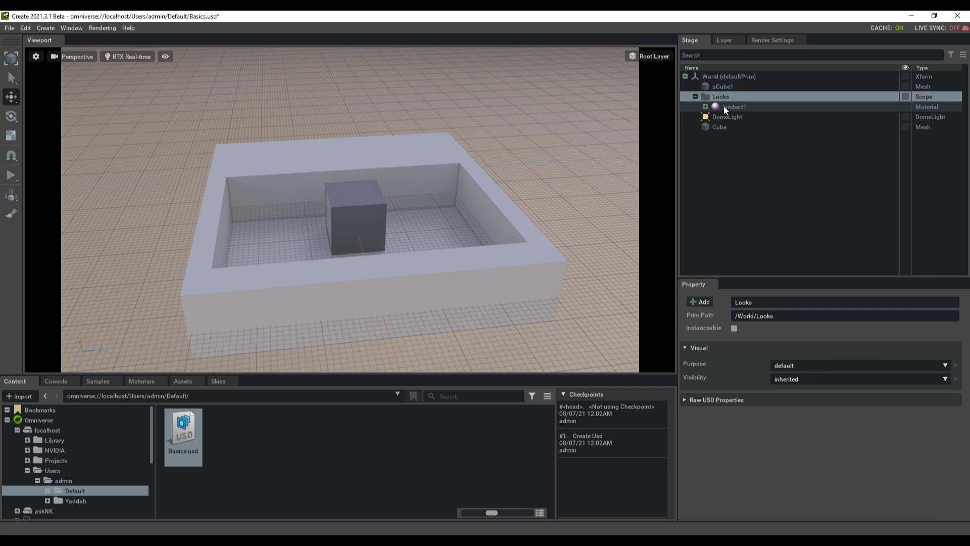
pyautogui.click(724, 106)
pyautogui.keyDown('alt'); pyautogui.moveTo(459, 215); pyautogui.dragTo(517, 233); pyautogui.keyUp('alt')
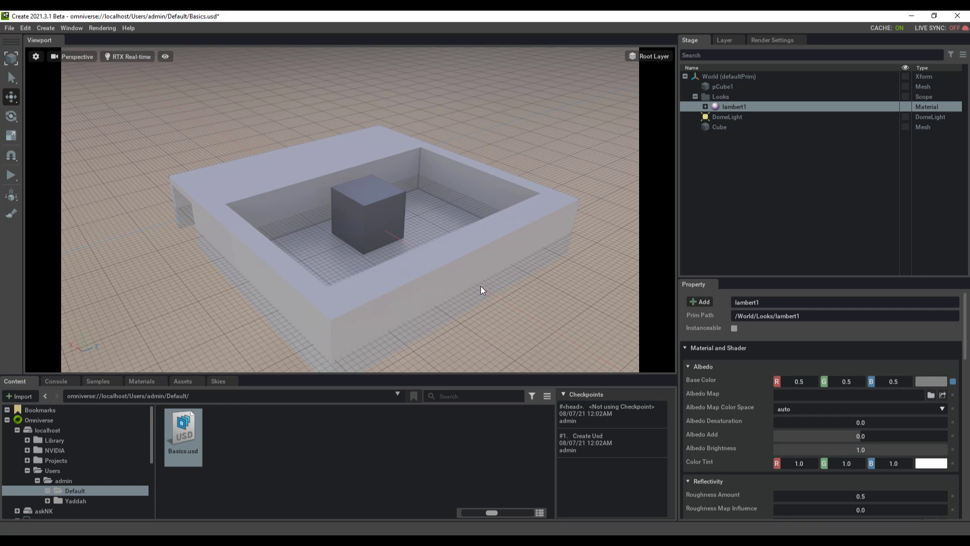
pyautogui.keyDown('alt'); pyautogui.moveTo(388, 258); pyautogui.dragTo(381, 238); pyautogui.keyUp('alt')
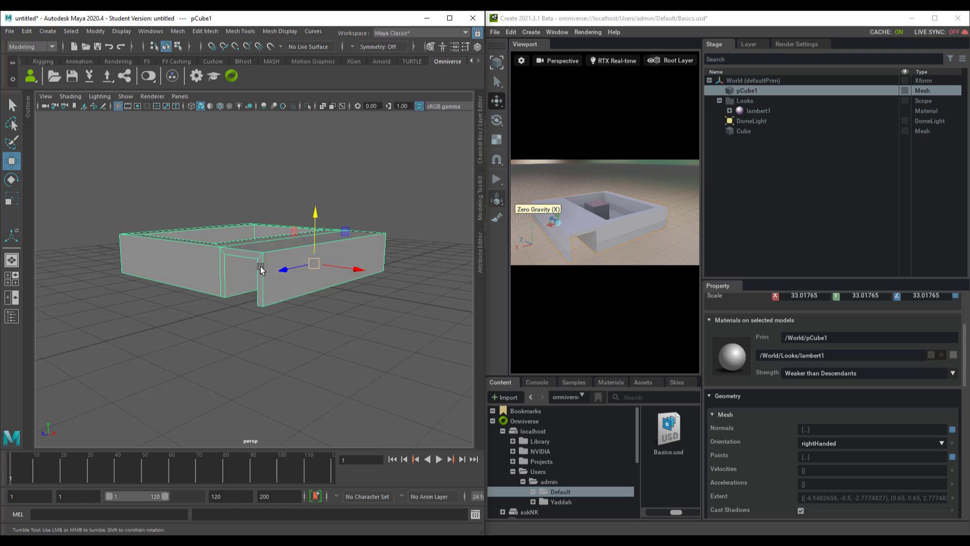
# Switch to Maya, select the tray model and check its lambert1 material in the Hypershade.
pyautogui.moveTo(320, 274); pyautogui.dragTo(270, 277)
pyautogui.click(405, 219)
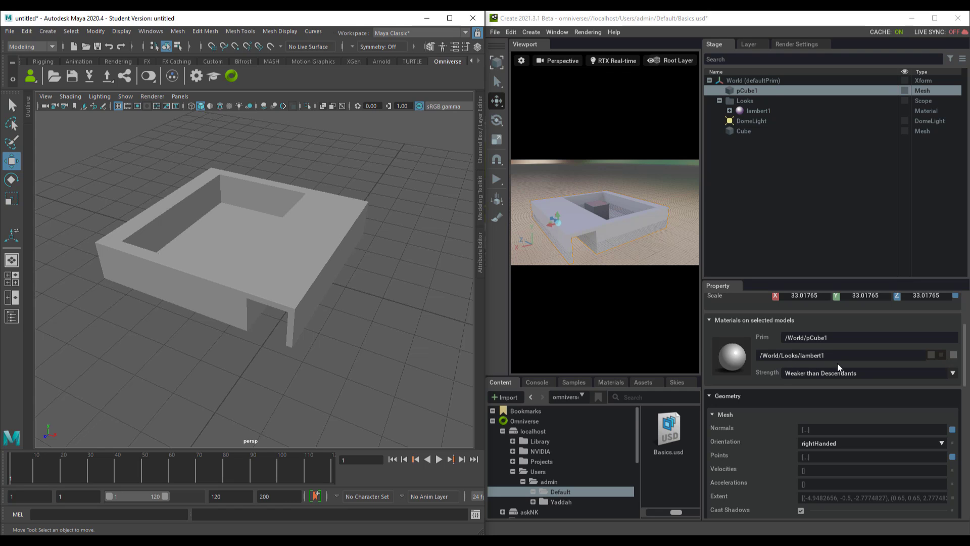
pyautogui.click(293, 276)
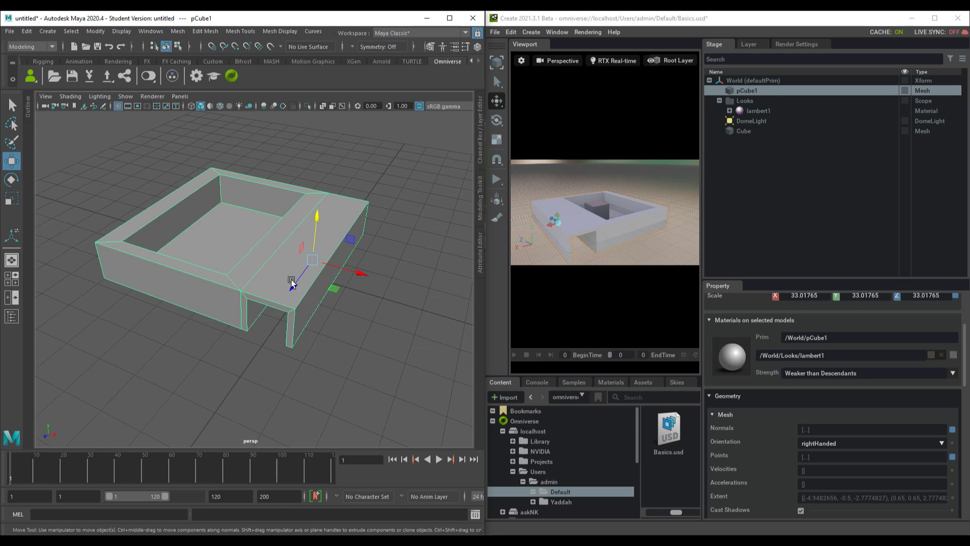
pyautogui.keyDown('alt'); pyautogui.moveTo(293, 278); pyautogui.dragTo(288, 272); pyautogui.keyUp('alt')
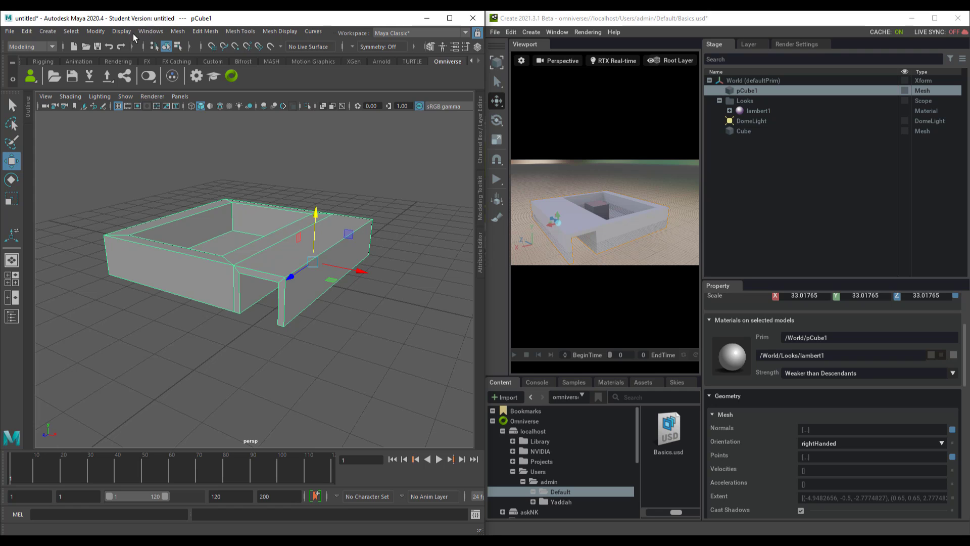
pyautogui.click(150, 31)
pyautogui.moveTo(172, 99)
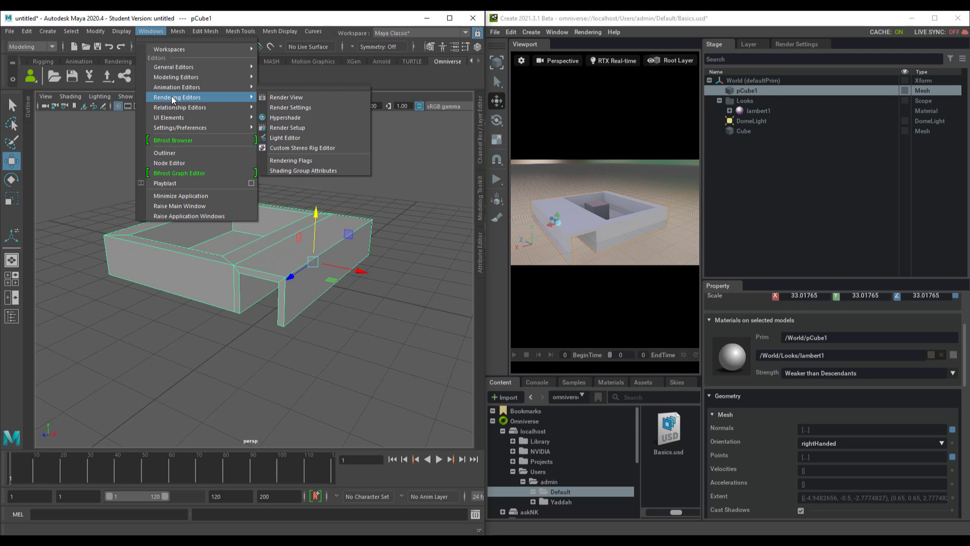
pyautogui.click(285, 117)
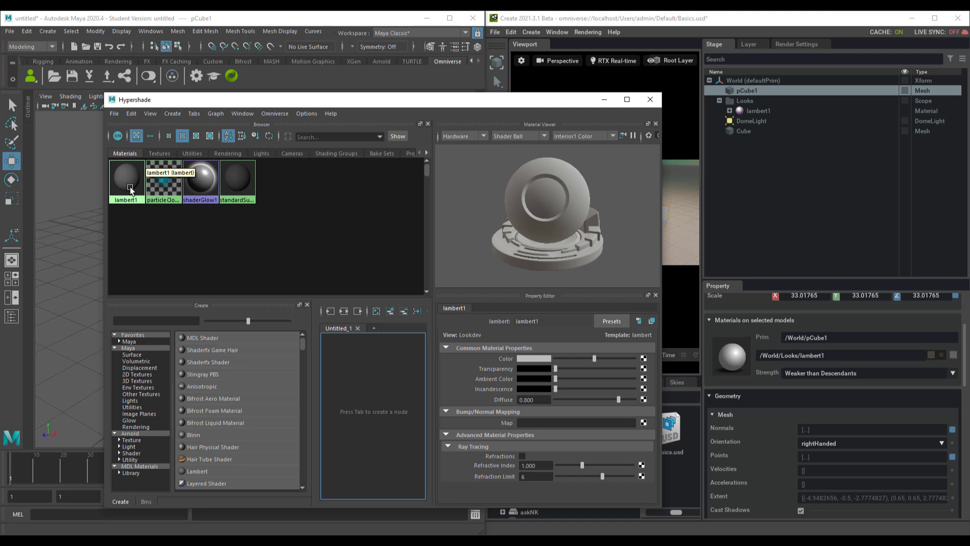
pyautogui.click(650, 99)
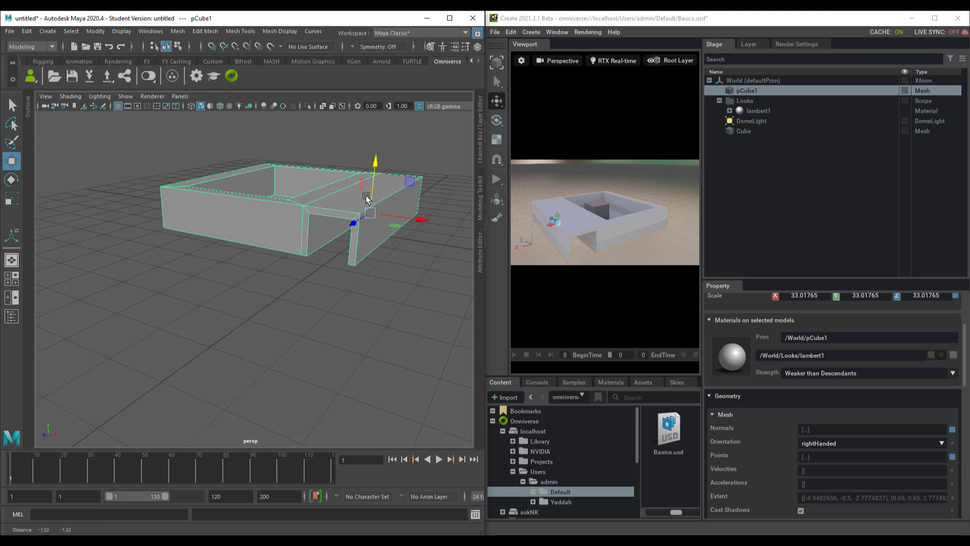
# Start an Omniverse live session from Maya and fetch the file's state from Omniverse.
pyautogui.keyDown('alt'); pyautogui.moveTo(244, 206); pyautogui.dragTo(217, 277, button='middle'); pyautogui.keyUp('alt')
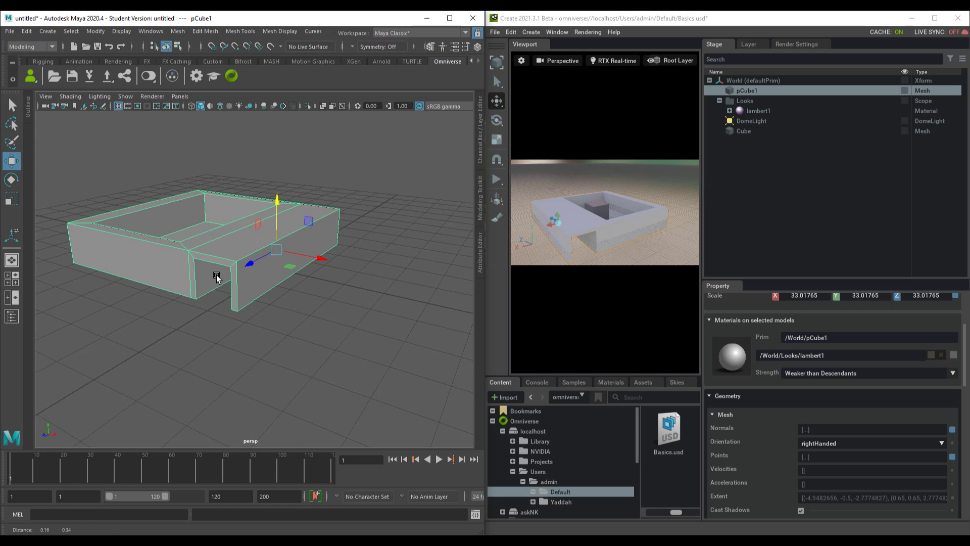
pyautogui.click(589, 25)
pyautogui.keyDown('alt'); pyautogui.moveTo(240, 268); pyautogui.dragTo(283, 267, button='middle'); pyautogui.keyUp('alt')
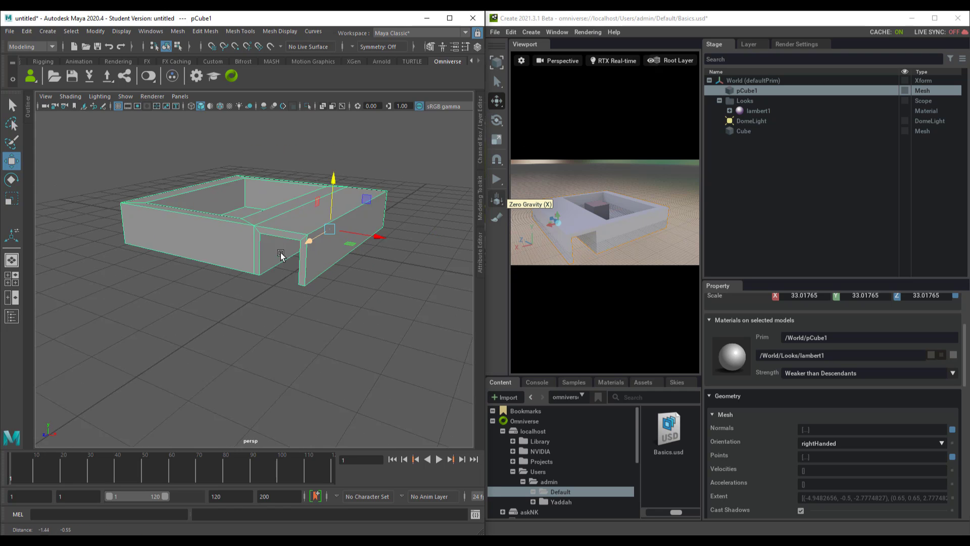
pyautogui.click(149, 77)
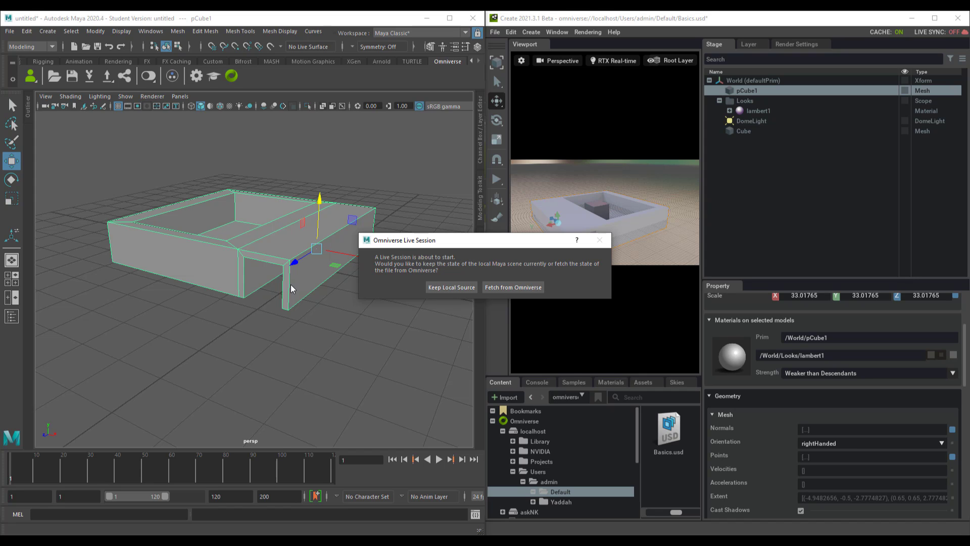
pyautogui.click(515, 288)
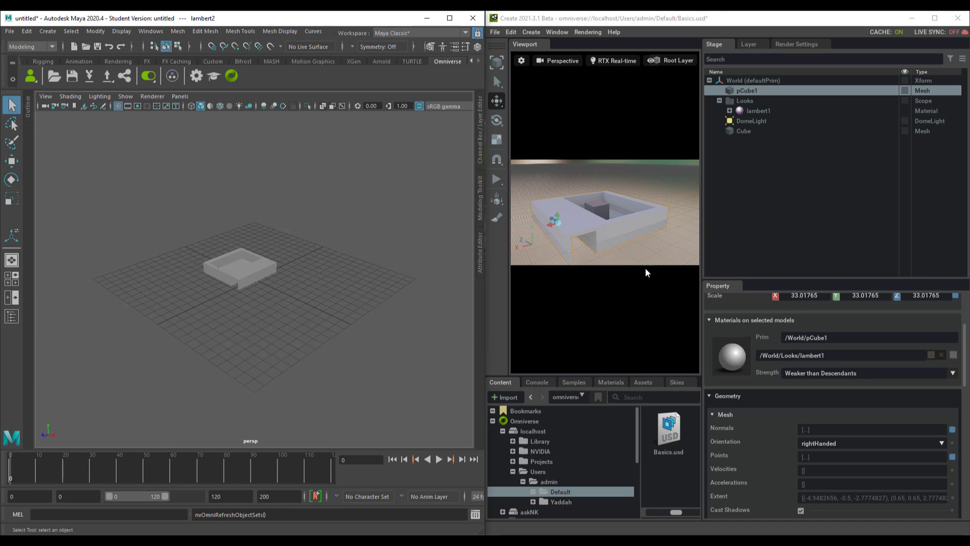
pyautogui.keyDown('alt'); pyautogui.moveTo(290, 296); pyautogui.dragTo(223, 269); pyautogui.keyUp('alt')
pyautogui.scroll(5, 222, 268)
pyautogui.scroll(-2, 295, 349)
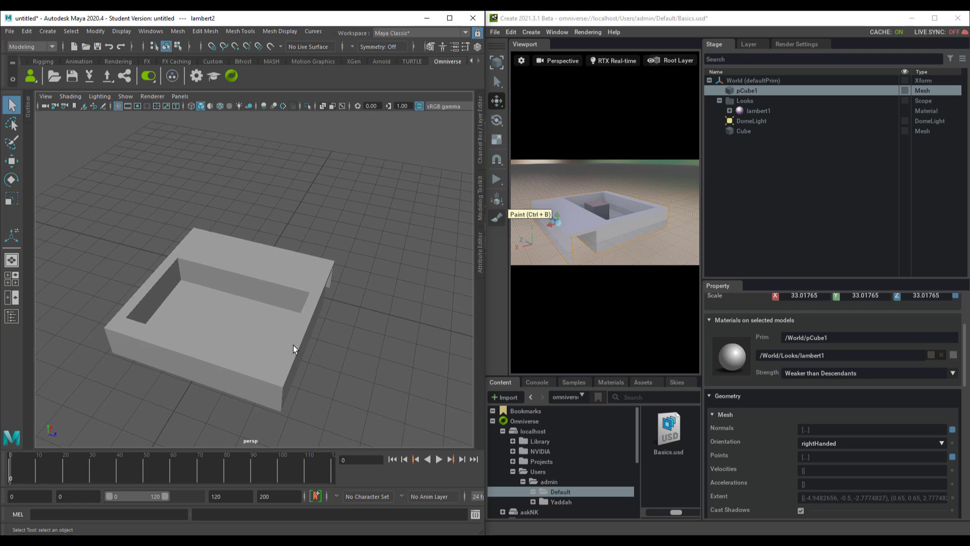
pyautogui.keyDown('alt'); pyautogui.moveTo(294, 348); pyautogui.dragTo(223, 327); pyautogui.keyUp('alt')
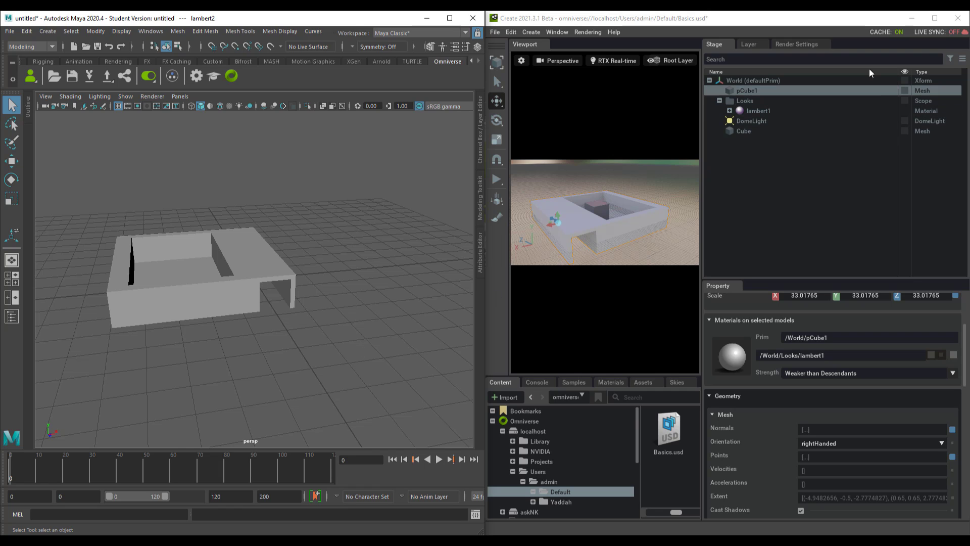
# Set live sync to Always On for the layers in Omniverse Create and frame the synced scene in Maya.
pyautogui.click(746, 44)
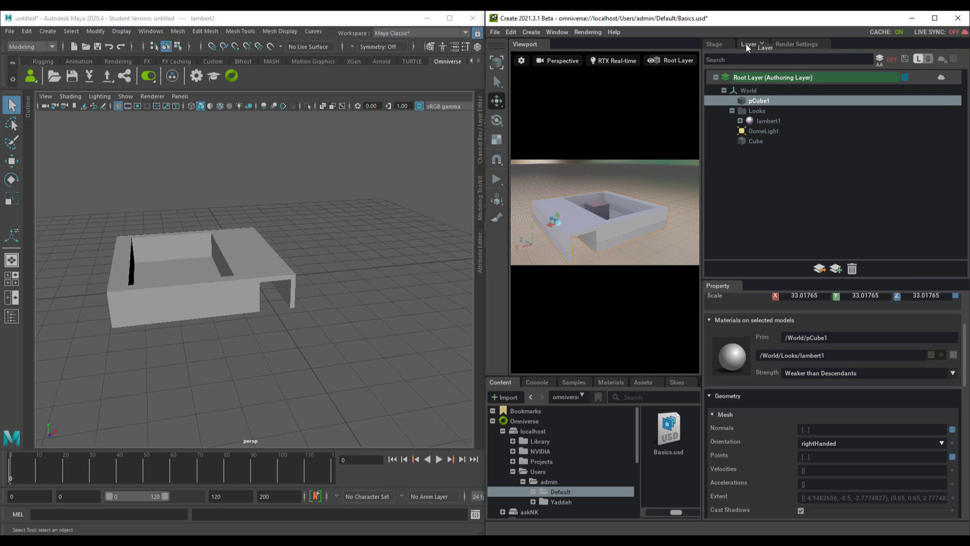
pyautogui.click(940, 58)
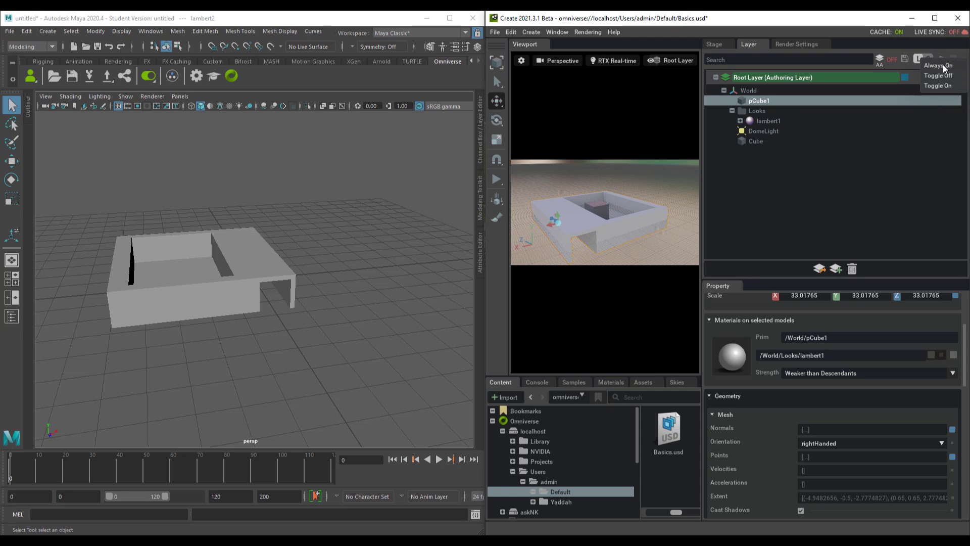
pyautogui.click(940, 65)
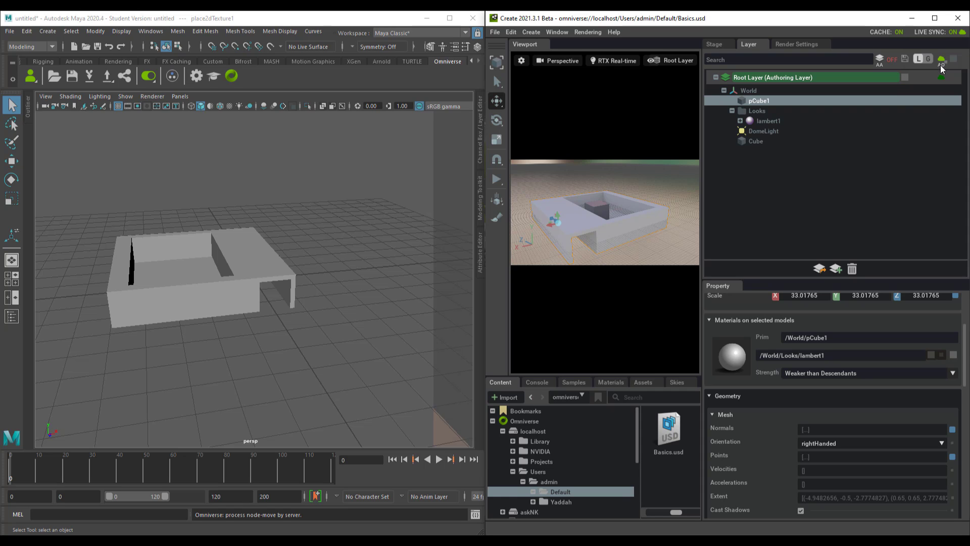
pyautogui.press('f')
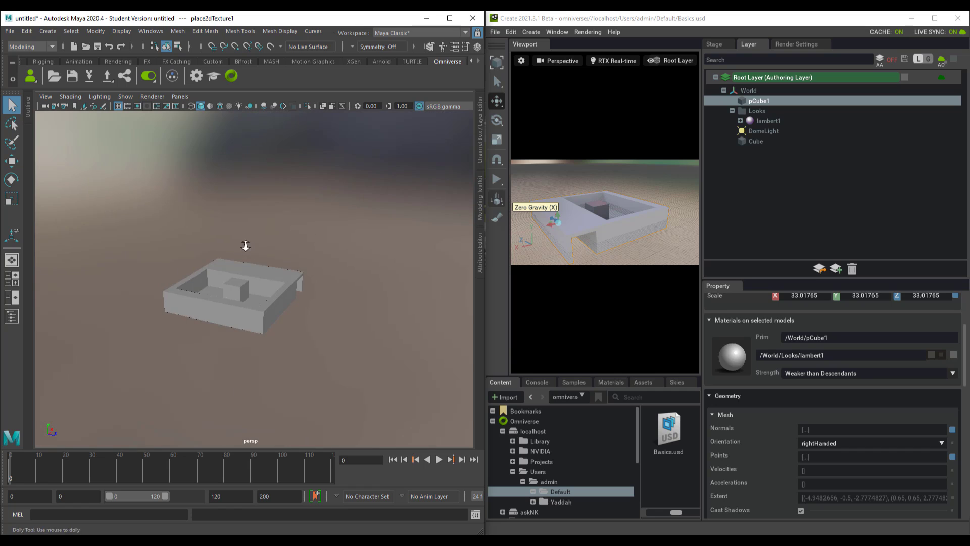
pyautogui.scroll(5, 296, 292)
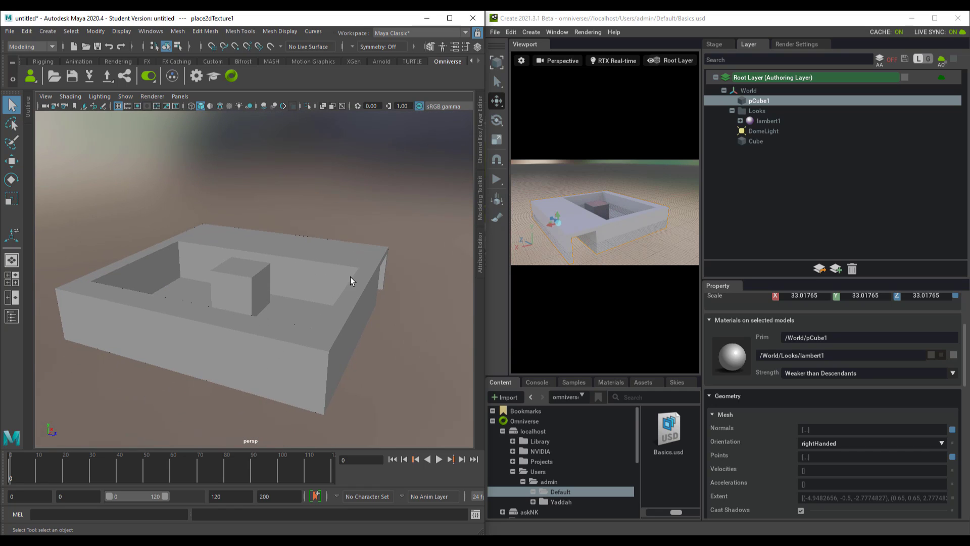
# In Maya, select the two adjoining faces on one side of the tray and move them slightly outward, checking the update in Create.
pyautogui.keyDown('alt'); pyautogui.moveTo(350, 277); pyautogui.dragTo(312, 304); pyautogui.keyUp('alt')
pyautogui.click(302, 307)
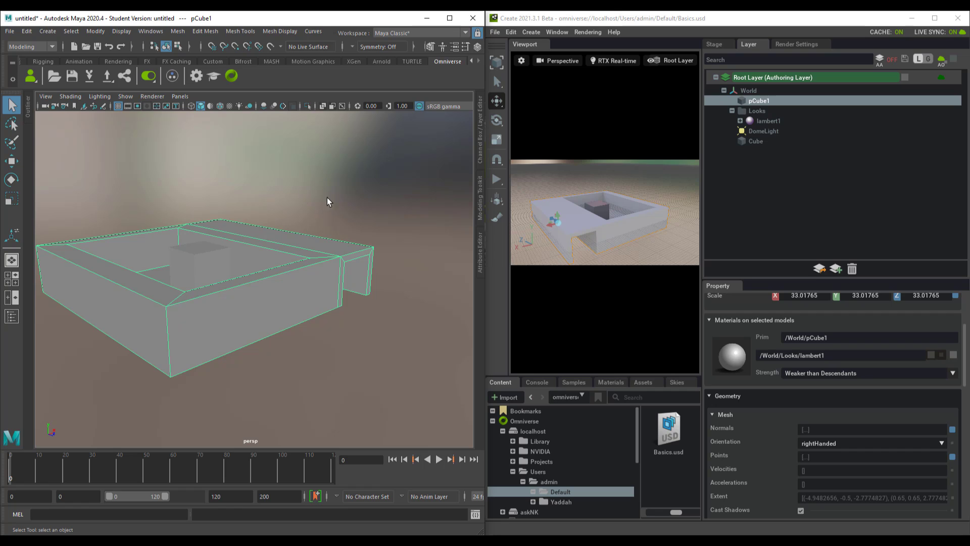
pyautogui.moveTo(333, 174); pyautogui.dragTo(346, 198, button='right')
pyautogui.click(368, 255)
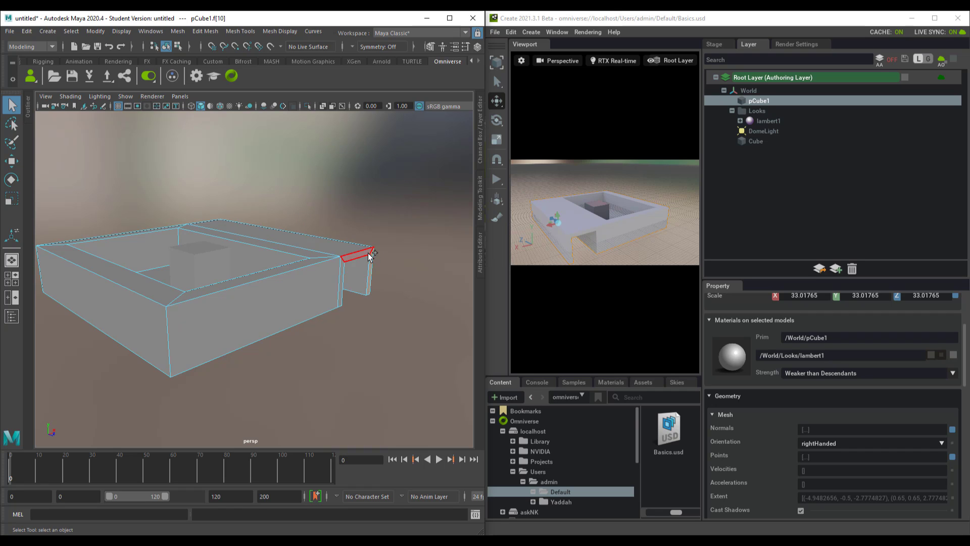
pyautogui.keyDown('shift'); pyautogui.click(340, 279); pyautogui.keyUp('shift')
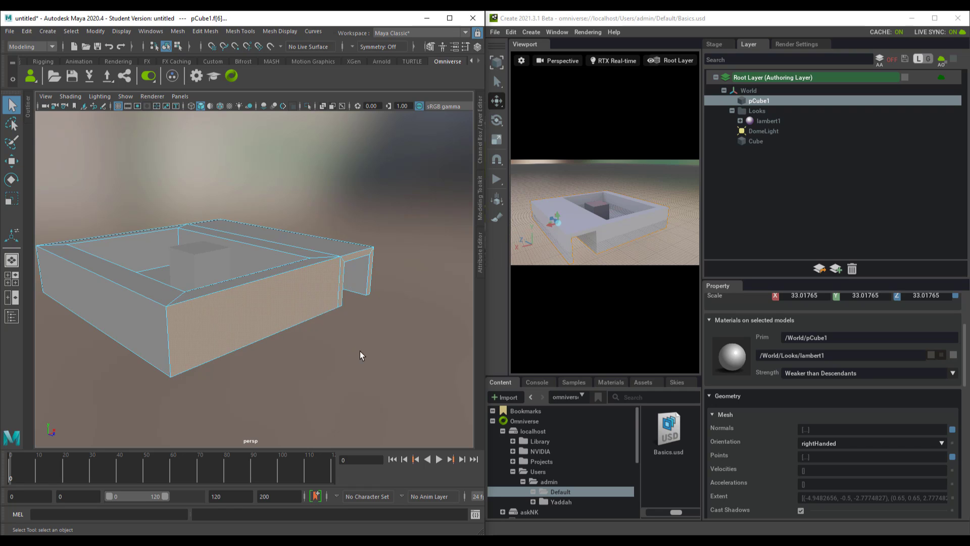
pyautogui.scroll(-5, 360, 355)
pyautogui.press('w')
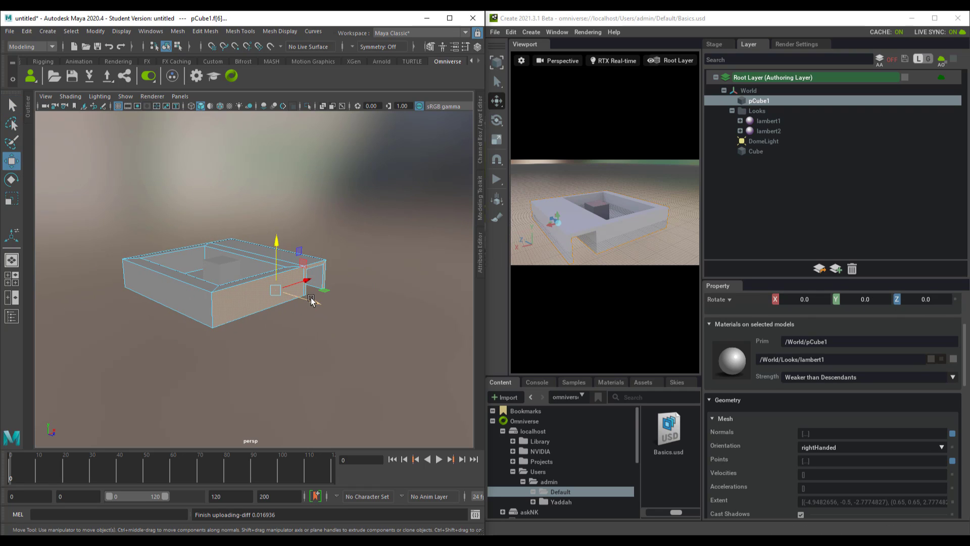
pyautogui.moveTo(312, 302); pyautogui.dragTo(356, 321)
pyautogui.moveTo(622, 222)
pyautogui.keyDown('alt'); pyautogui.mouseDown()
pyautogui.moveTo(584, 259)
pyautogui.moveTo(578, 249)
pyautogui.moveTo(625, 246)
pyautogui.moveTo(632, 223)
pyautogui.mouseUp(); pyautogui.keyUp('alt')
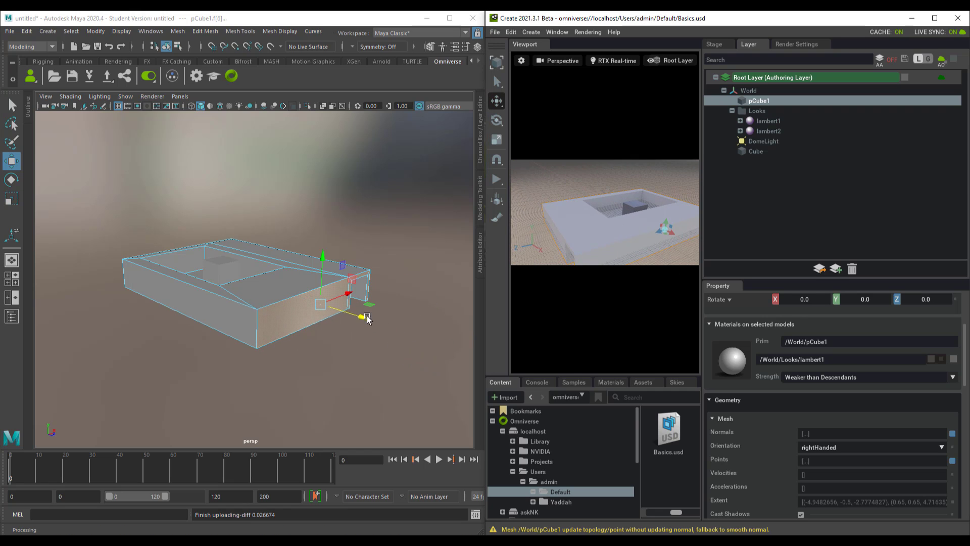
pyautogui.moveTo(367, 318); pyautogui.dragTo(320, 303)
# Select the adjacent outer side face of the tray and move it along the X axis.
pyautogui.click(179, 289)
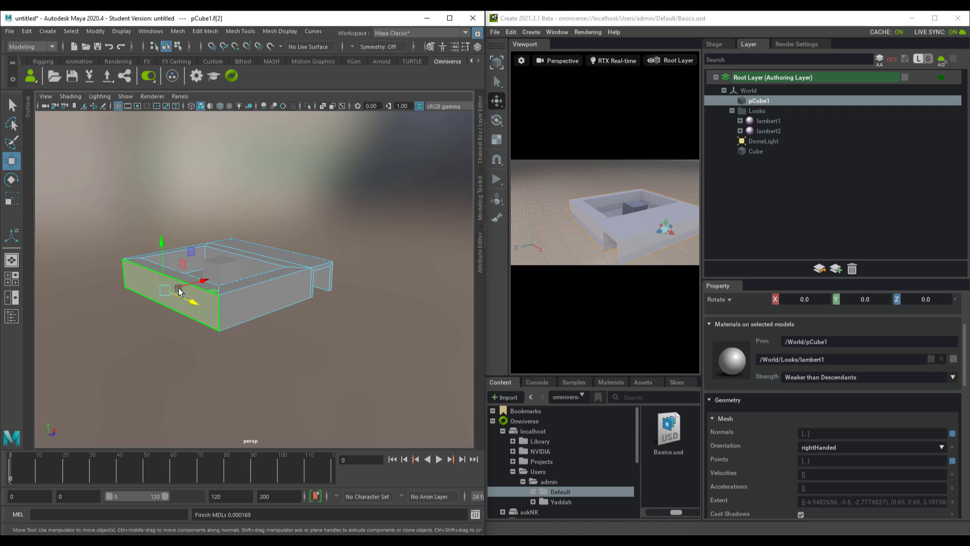
pyautogui.keyDown('alt'); pyautogui.moveTo(179, 290); pyautogui.dragTo(336, 321); pyautogui.keyUp('alt')
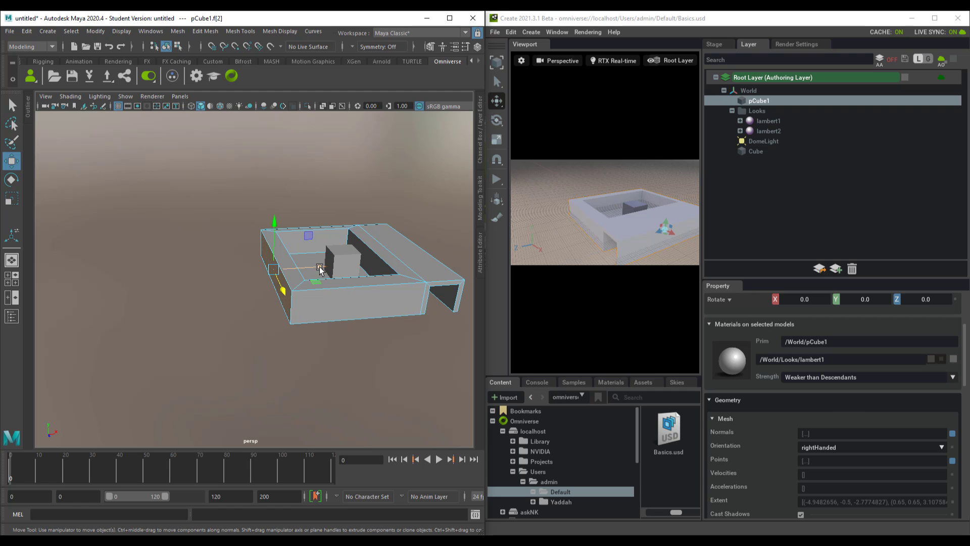
pyautogui.moveTo(320, 270)
pyautogui.mouseDown()
pyautogui.moveTo(203, 270)
pyautogui.moveTo(325, 272)
pyautogui.mouseUp()
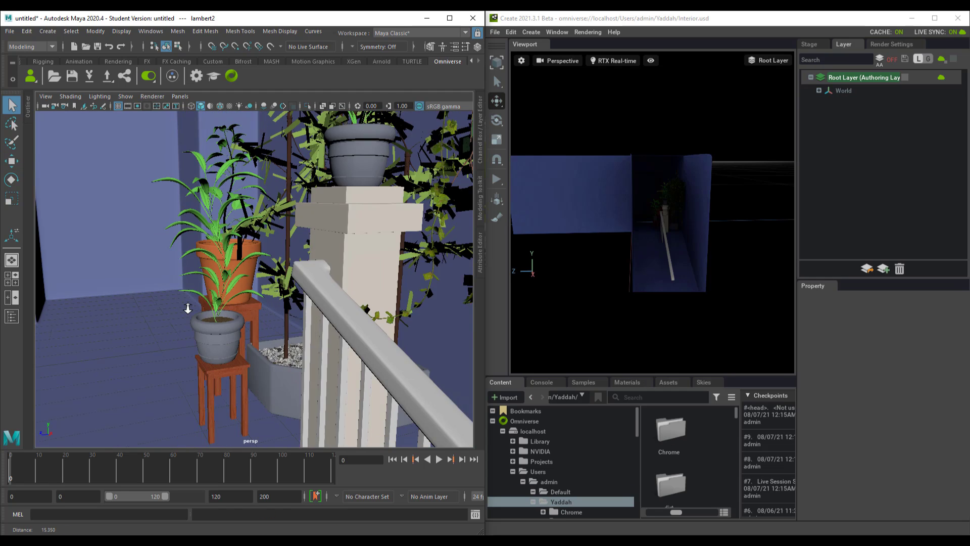
# Add an Arnold area light to the interior scene in Maya and raise it along Y, checking it in Create.
pyautogui.scroll(-3, 187, 308)
pyautogui.scroll(-2, 294, 390)
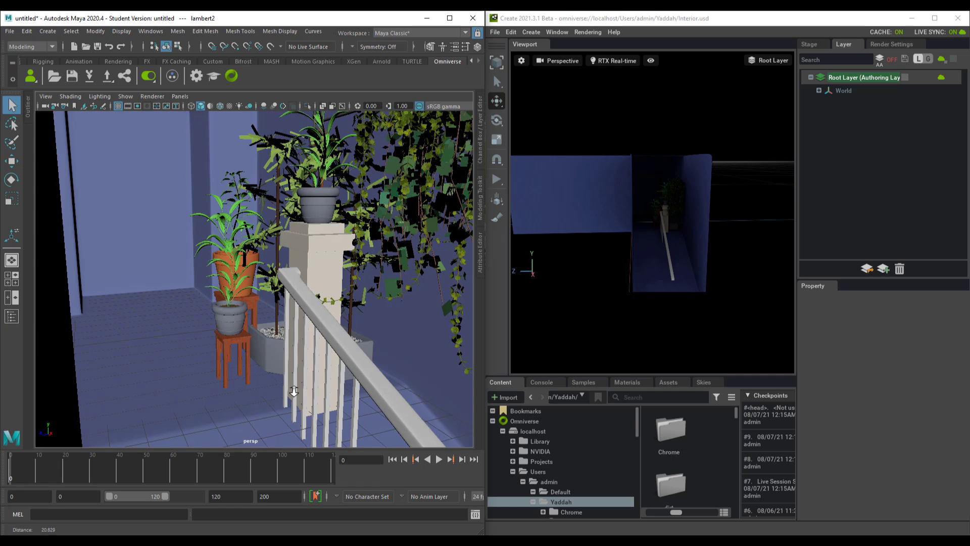
pyautogui.keyDown('alt'); pyautogui.moveTo(293, 391); pyautogui.dragTo(230, 319); pyautogui.keyUp('alt')
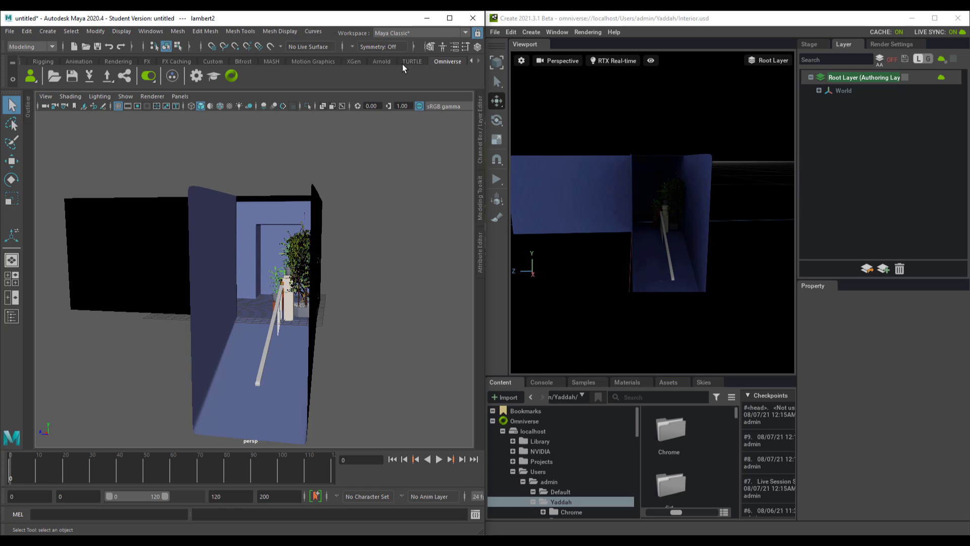
pyautogui.click(382, 61)
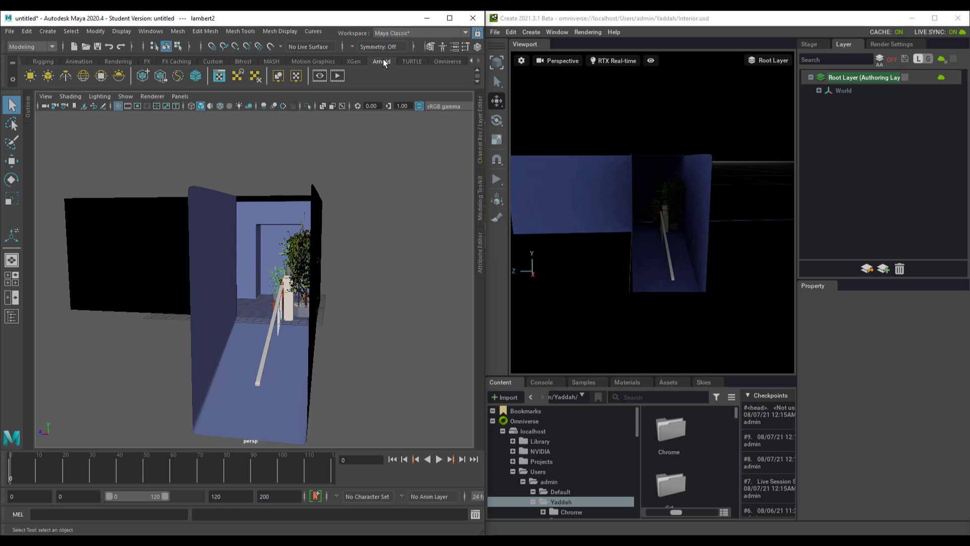
pyautogui.click(30, 76)
pyautogui.press('w')
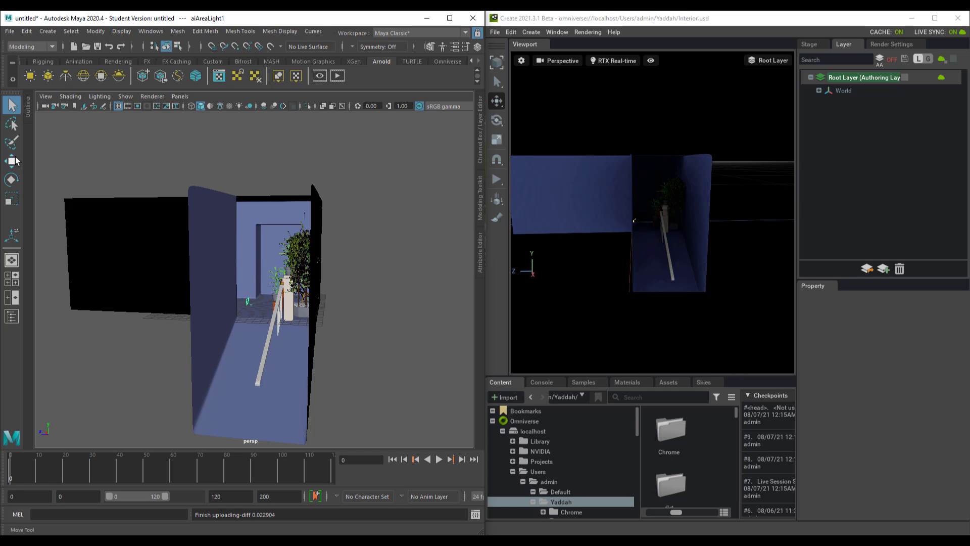
pyautogui.moveTo(245, 284); pyautogui.dragTo(247, 247)
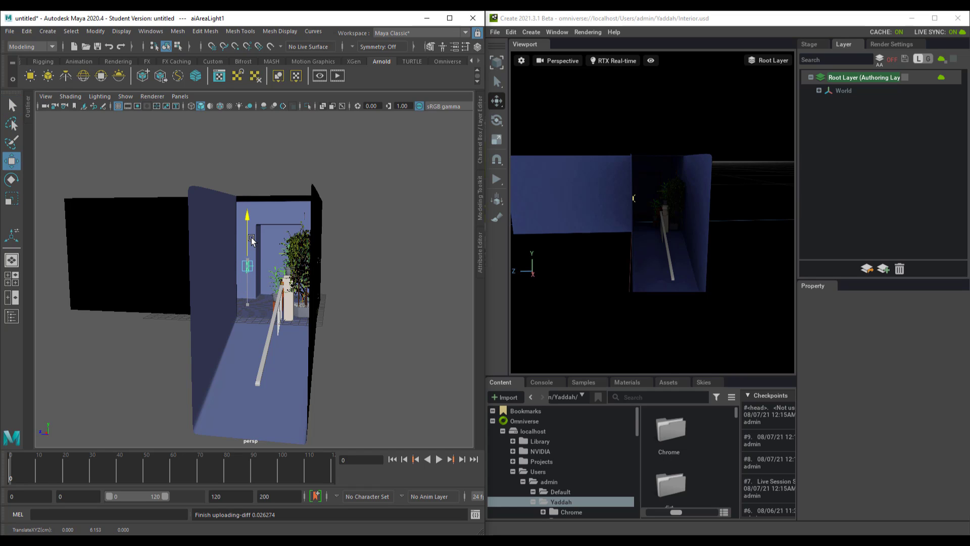
pyautogui.keyDown('alt'); pyautogui.moveTo(657, 232); pyautogui.dragTo(623, 178); pyautogui.keyUp('alt')
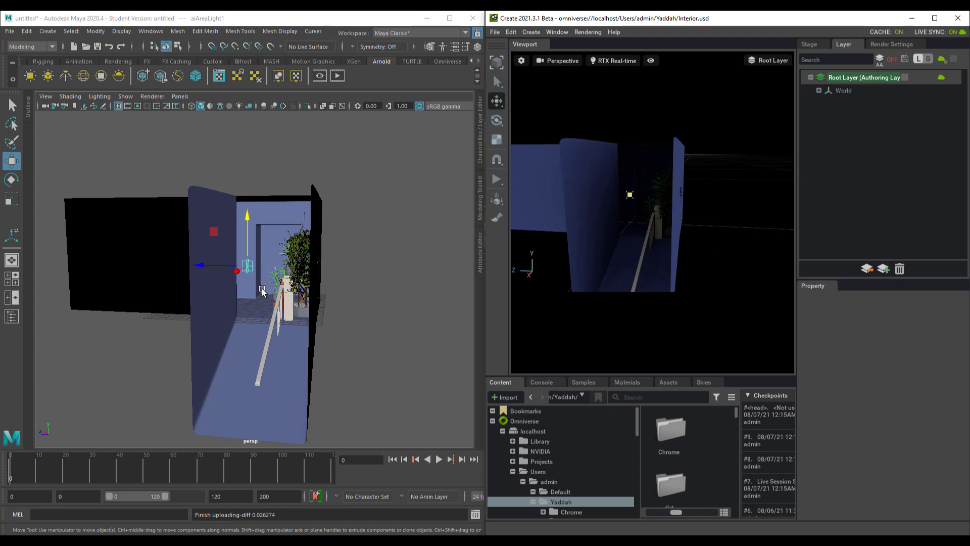
# Select the Arnold area light in Maya and delete it.
pyautogui.click(245, 267)
pyautogui.click(245, 267)
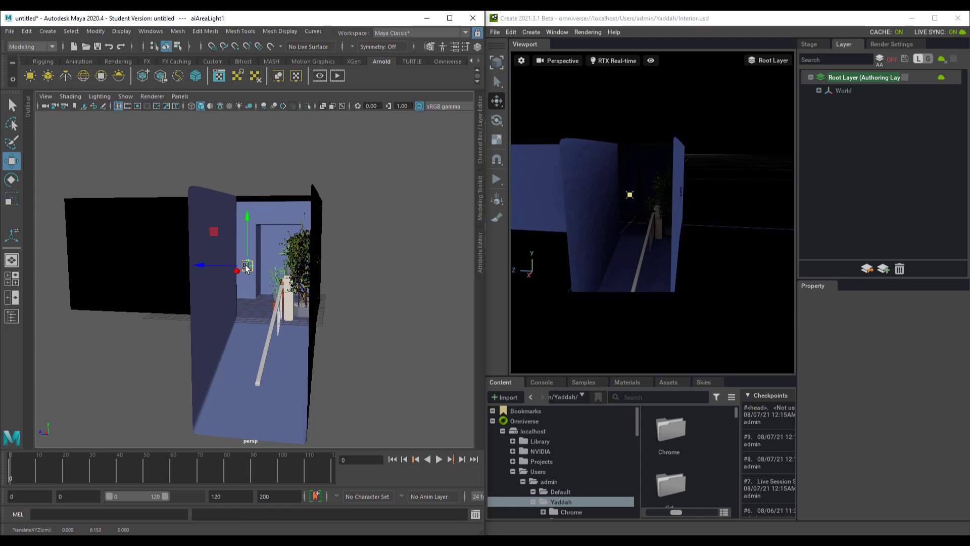
pyautogui.press('Delete')
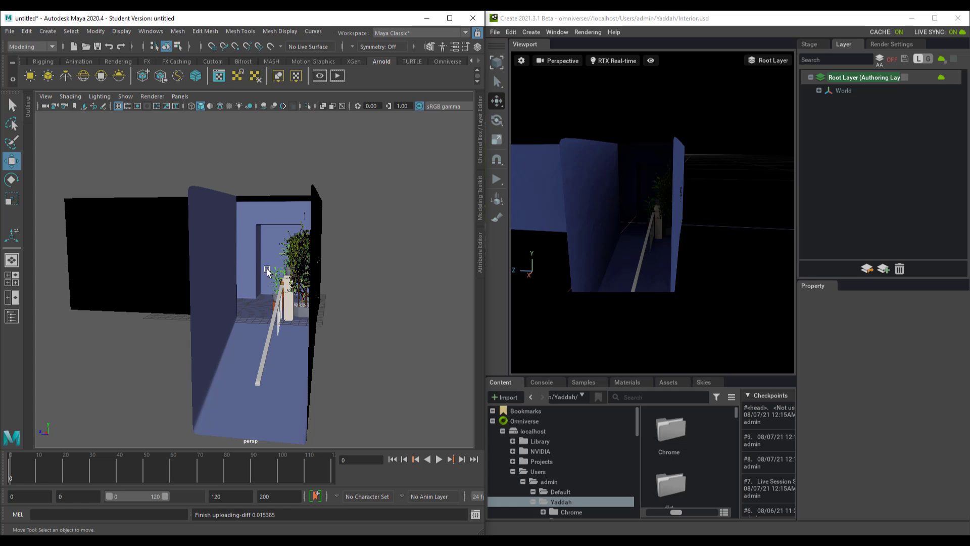
# In Create, add a Rect Light and raise it to about 8.14 on the Y axis.
pyautogui.click(519, 33)
pyautogui.click(531, 32)
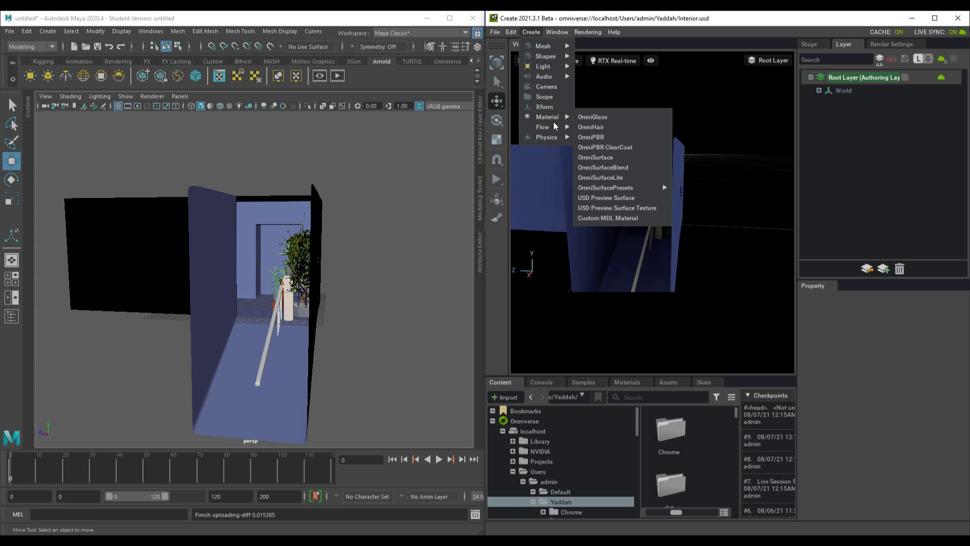
pyautogui.moveTo(553, 71)
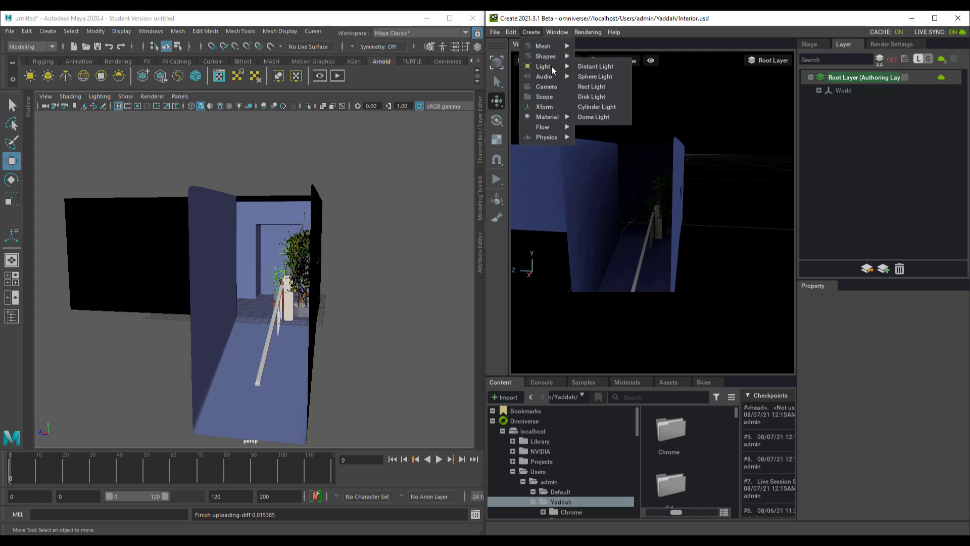
pyautogui.click(593, 87)
pyautogui.moveTo(632, 215); pyautogui.dragTo(636, 189)
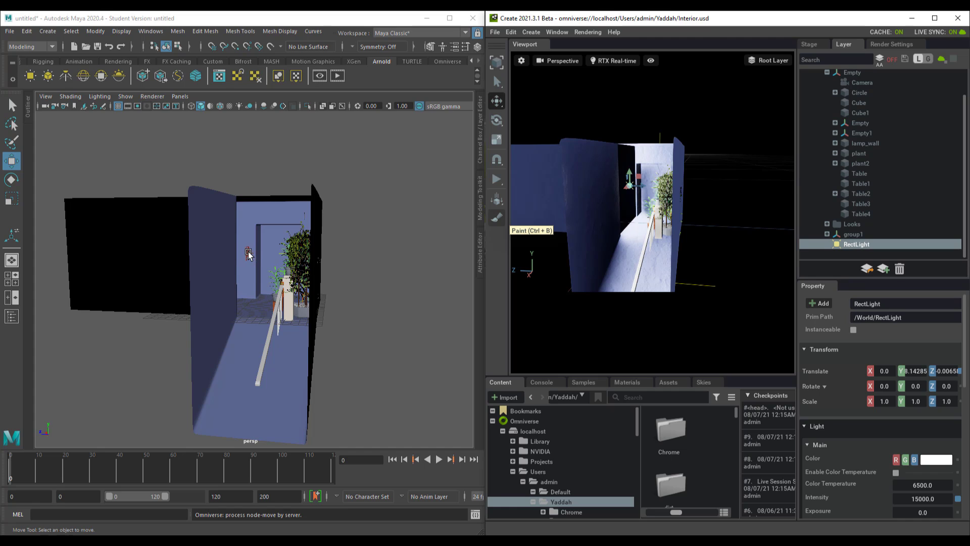
# Select the rectangular light in Maya, try an intensity of 2, and settle its intensity at 10.
pyautogui.click(248, 254)
pyautogui.click(480, 155)
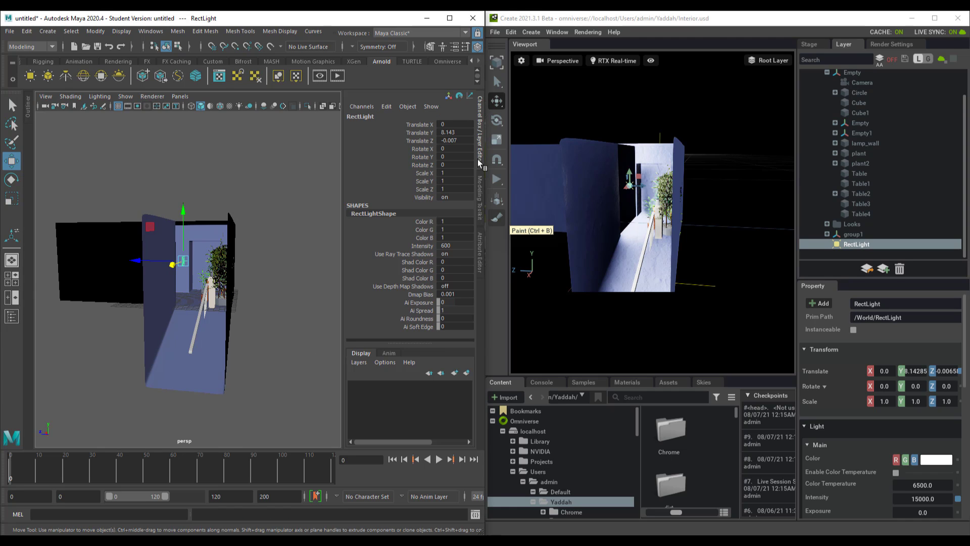
pyautogui.click(420, 246)
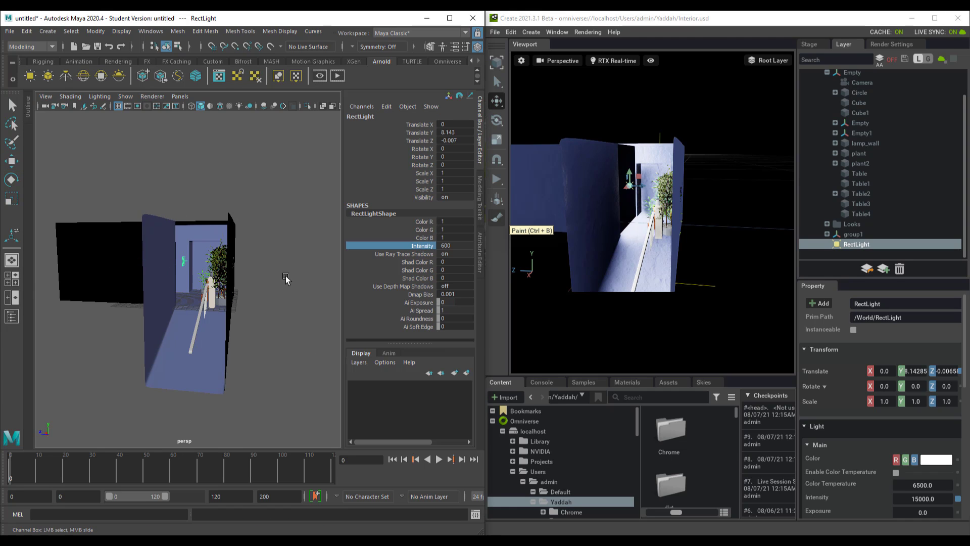
pyautogui.moveTo(283, 278)
pyautogui.mouseDown(button='middle')
pyautogui.moveTo(292, 268)
pyautogui.moveTo(284, 266)
pyautogui.mouseUp(button='middle')
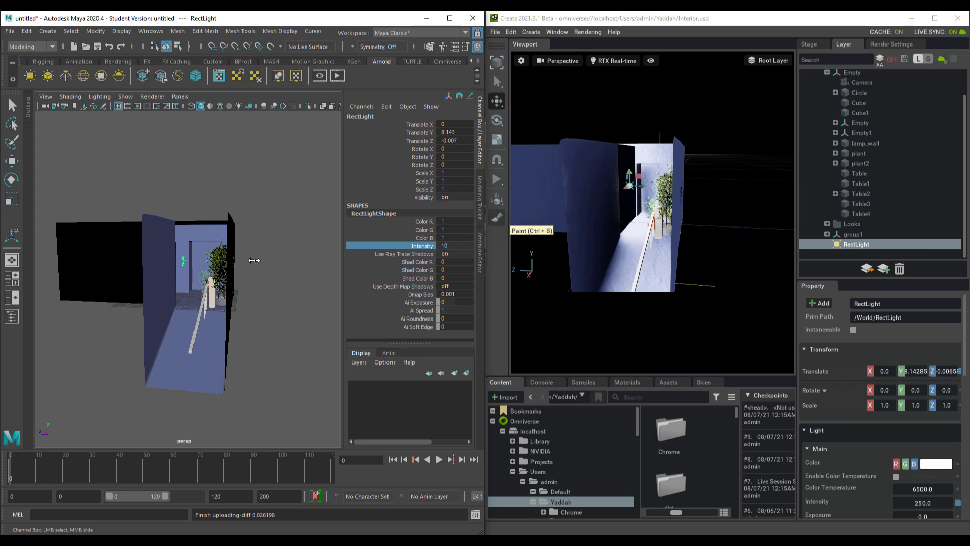
pyautogui.doubleClick(458, 246)
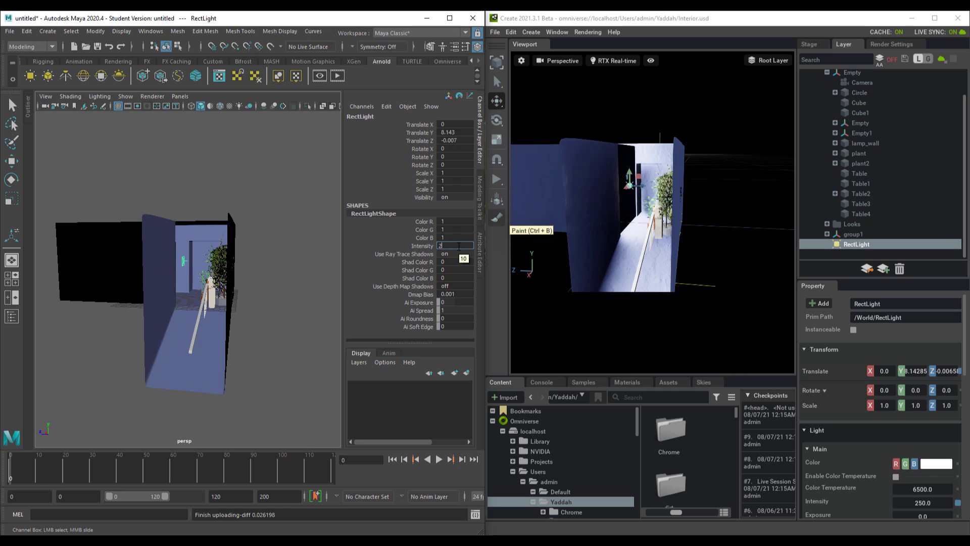
pyautogui.press('Return')
pyautogui.click(427, 246)
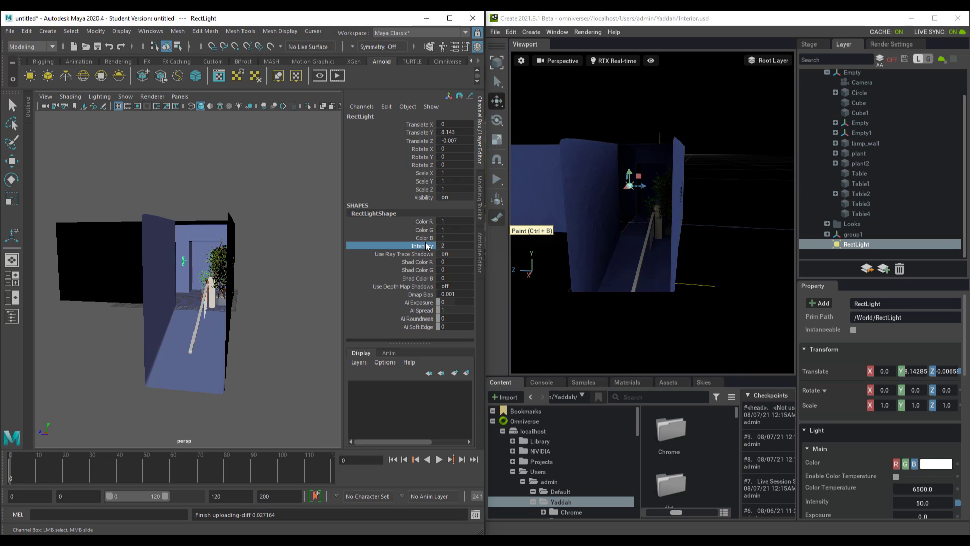
pyautogui.moveTo(314, 266); pyautogui.dragTo(347, 270, button='middle')
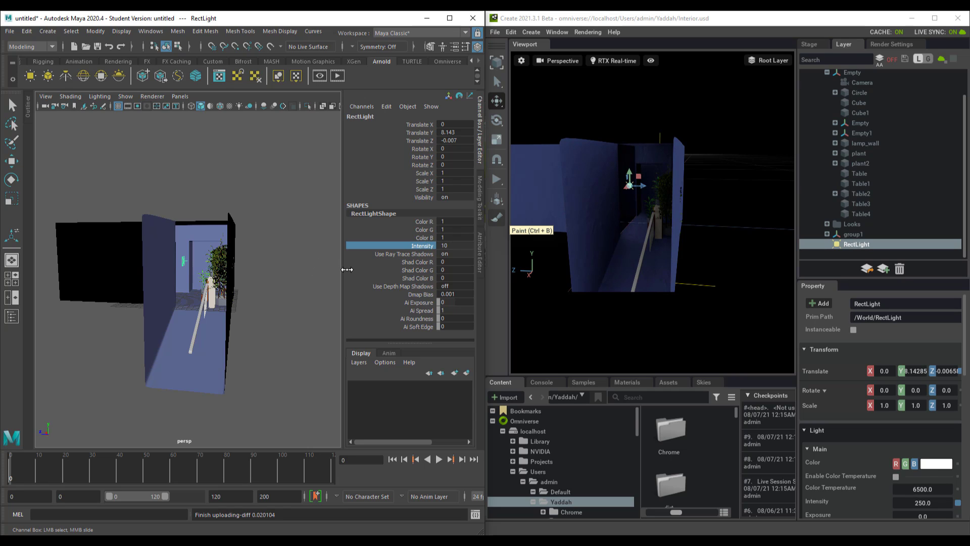
# In Create, move the rectangular light along Z to about 7.71, and check the scene in Maya.
pyautogui.moveTo(644, 187); pyautogui.dragTo(608, 179)
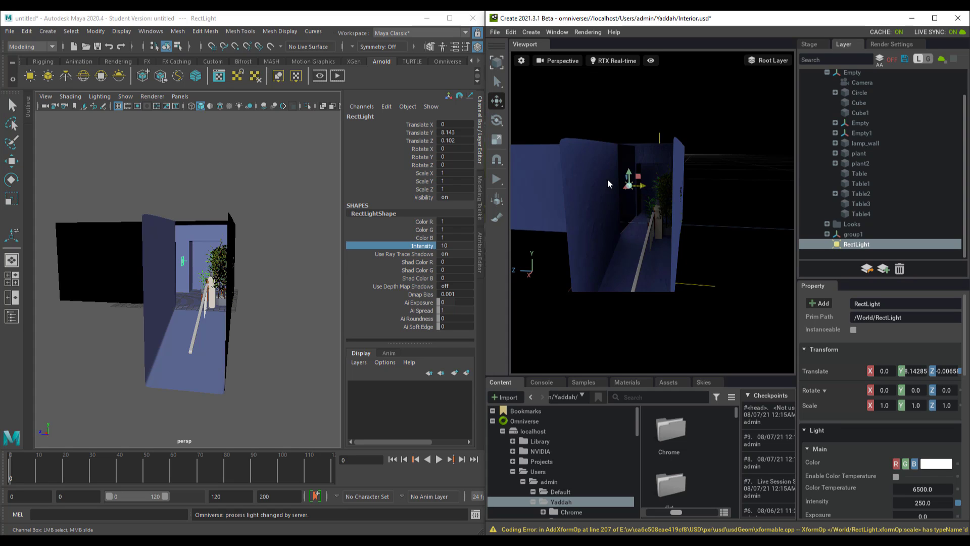
pyautogui.keyDown('alt'); pyautogui.moveTo(254, 273); pyautogui.dragTo(292, 300); pyautogui.keyUp('alt')
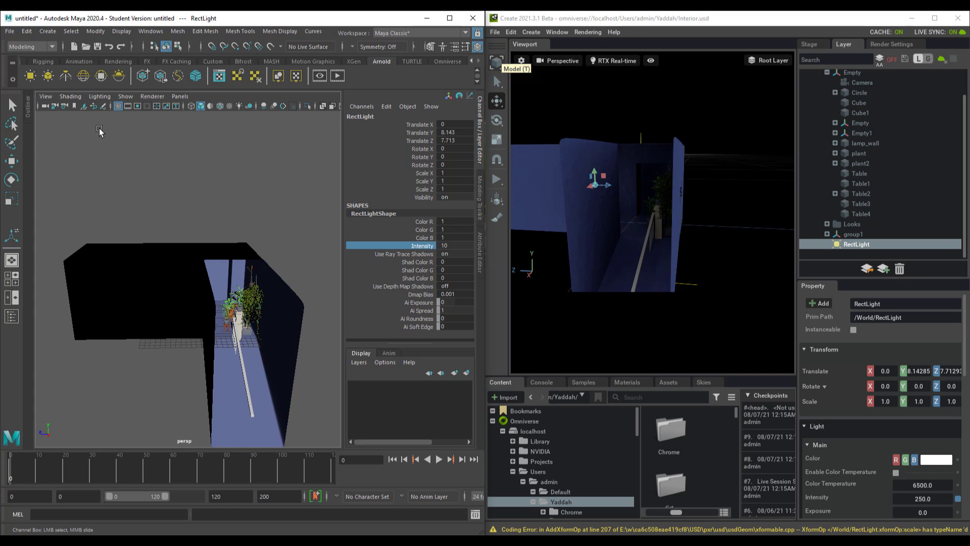
# Add an Arnold skydome light to the scene in Maya and check it in Create.
pyautogui.click(83, 76)
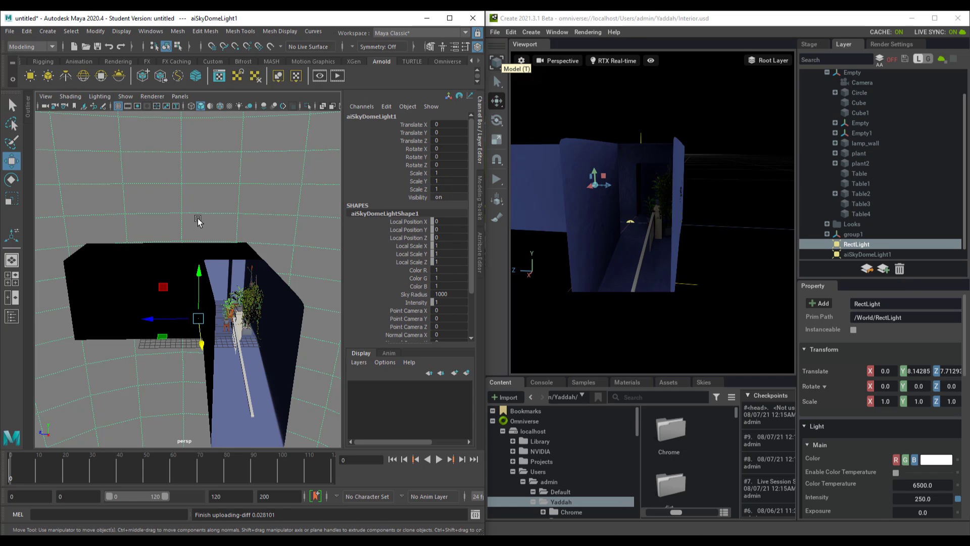
pyautogui.keyDown('alt'); pyautogui.moveTo(236, 253); pyautogui.dragTo(262, 238); pyautogui.keyUp('alt')
pyautogui.keyDown('alt'); pyautogui.moveTo(699, 194); pyautogui.dragTo(712, 210); pyautogui.keyUp('alt')
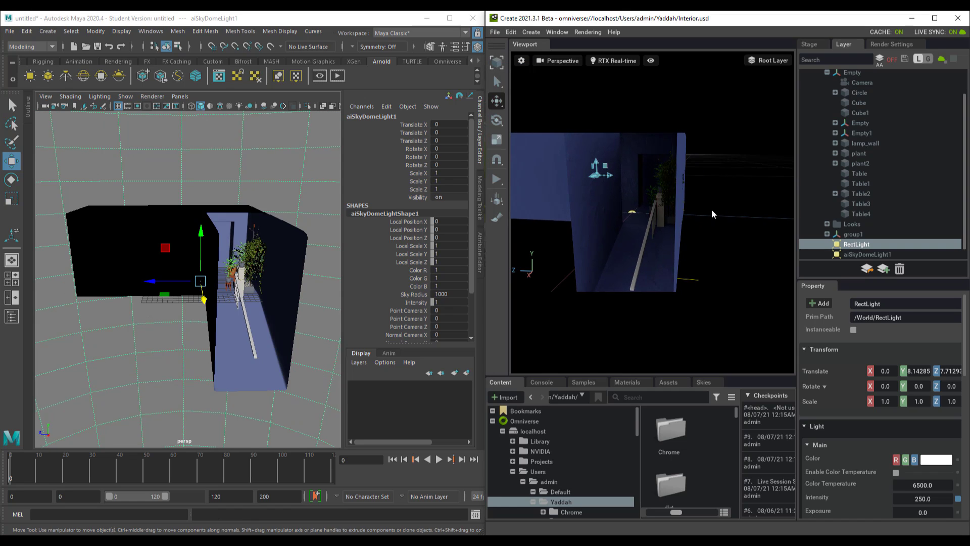
# In Create, select the skydome light and assign an HDRI texture file to it, checking the scene in both programs.
pyautogui.scroll(-1, 890, 232)
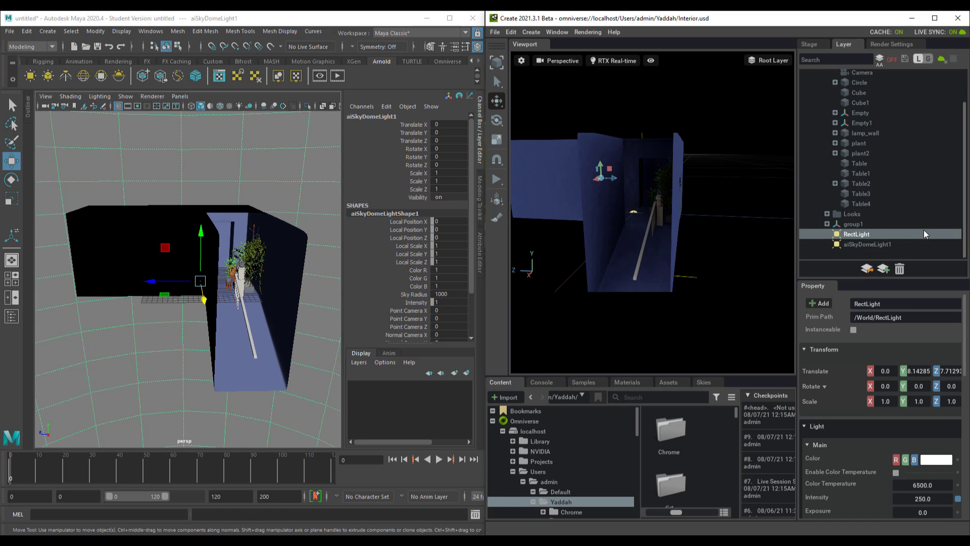
pyautogui.click(877, 243)
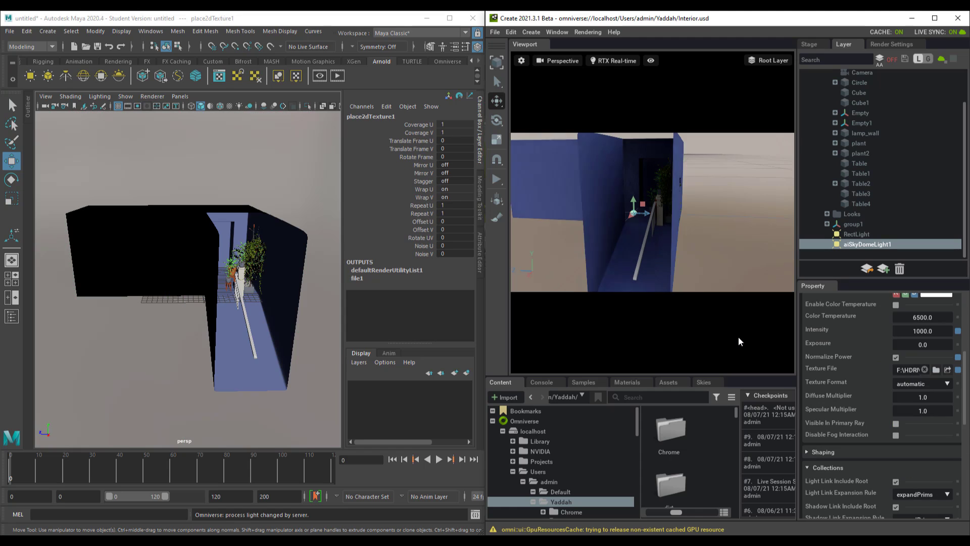
pyautogui.keyDown('alt'); pyautogui.moveTo(674, 247); pyautogui.dragTo(638, 238); pyautogui.keyUp('alt')
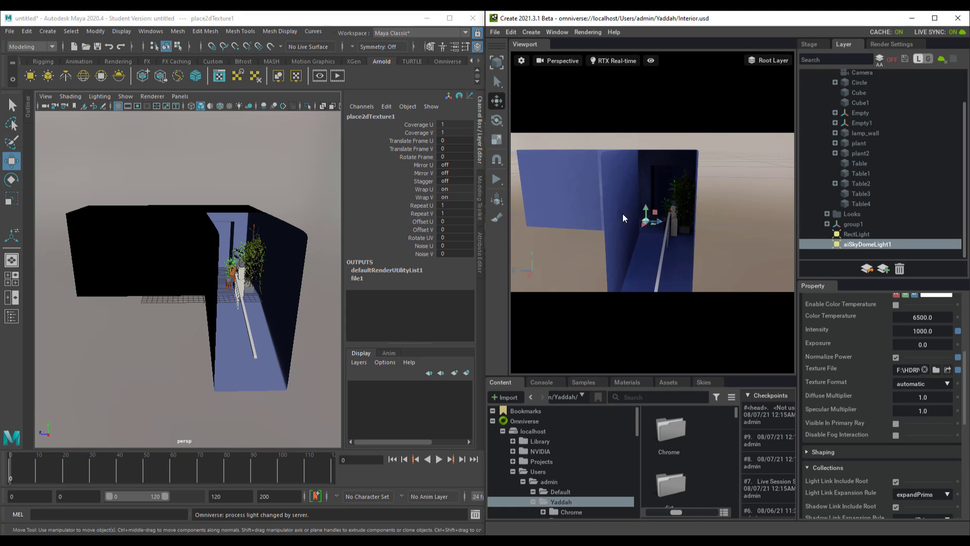
pyautogui.keyDown('alt'); pyautogui.moveTo(159, 200); pyautogui.dragTo(153, 296); pyautogui.keyUp('alt')
pyautogui.keyDown('alt'); pyautogui.moveTo(153, 297); pyautogui.dragTo(261, 324, button='right'); pyautogui.keyUp('alt')
pyautogui.keyDown('alt'); pyautogui.moveTo(261, 324); pyautogui.dragTo(156, 167); pyautogui.keyUp('alt')
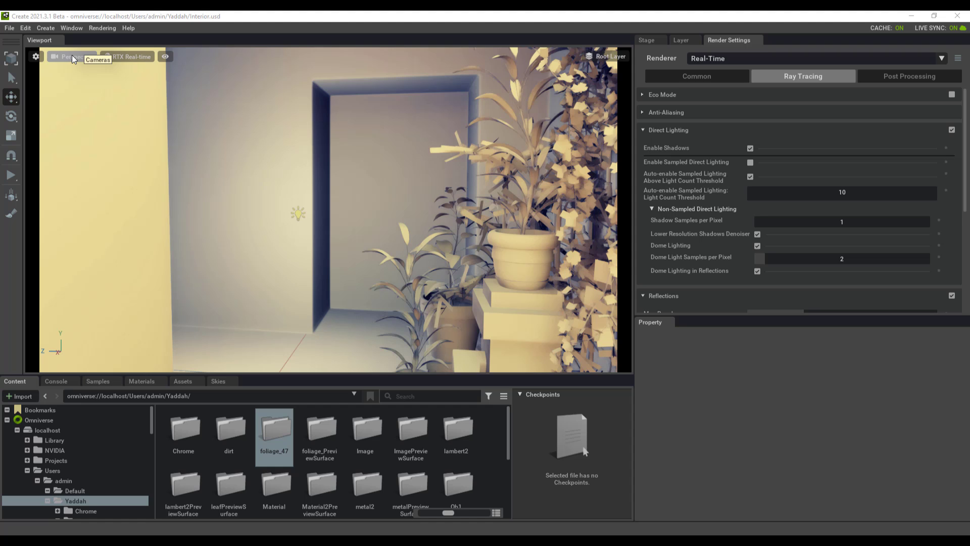
# Switch the Create viewport from the Perspective view to the scene's Camera.
pyautogui.click(71, 57)
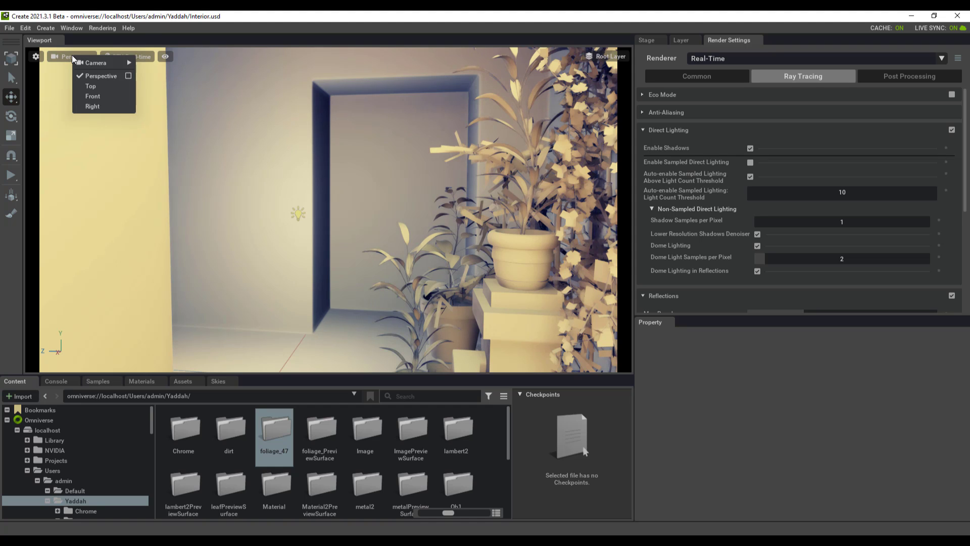
pyautogui.moveTo(90, 63)
pyautogui.click(157, 63)
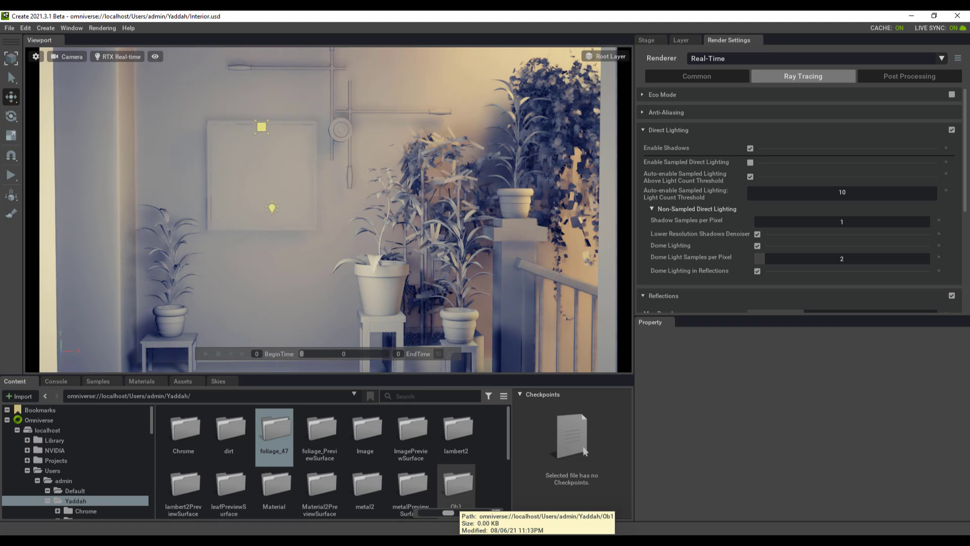
# Switch to Maya, widen the Camera view around the plants and wall frame, and change the viewport to persp1.
pyautogui.hotkey('alt', 'Tab')
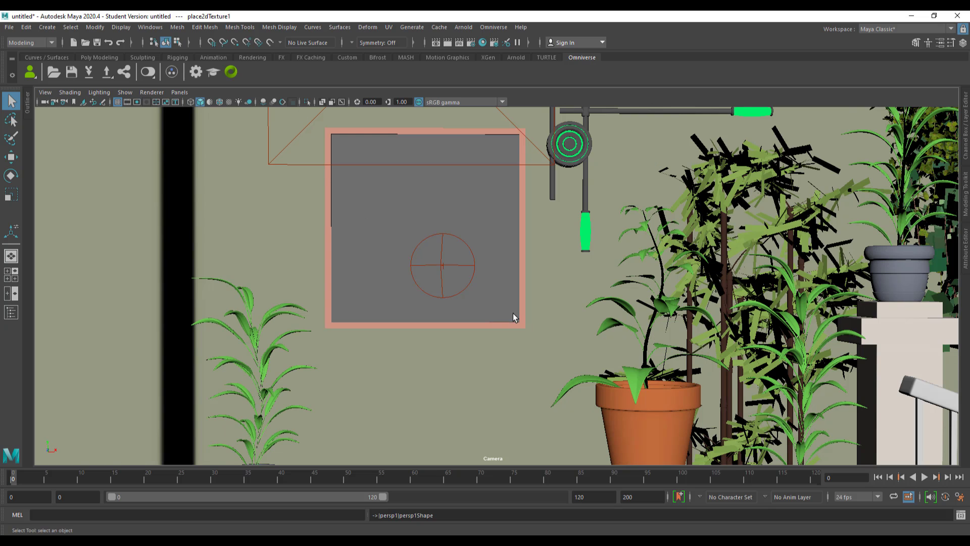
pyautogui.keyDown('alt'); pyautogui.moveTo(513, 318); pyautogui.dragTo(475, 265, button='right'); pyautogui.keyUp('alt')
pyautogui.keyDown('alt'); pyautogui.moveTo(501, 299); pyautogui.dragTo(511, 305, button='right'); pyautogui.keyUp('alt')
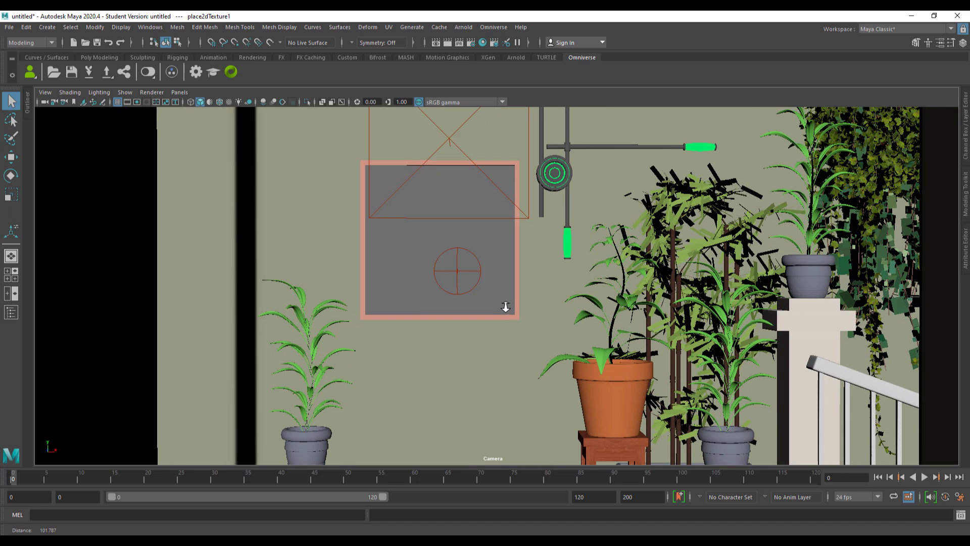
pyautogui.click(180, 92)
pyautogui.moveTo(248, 105)
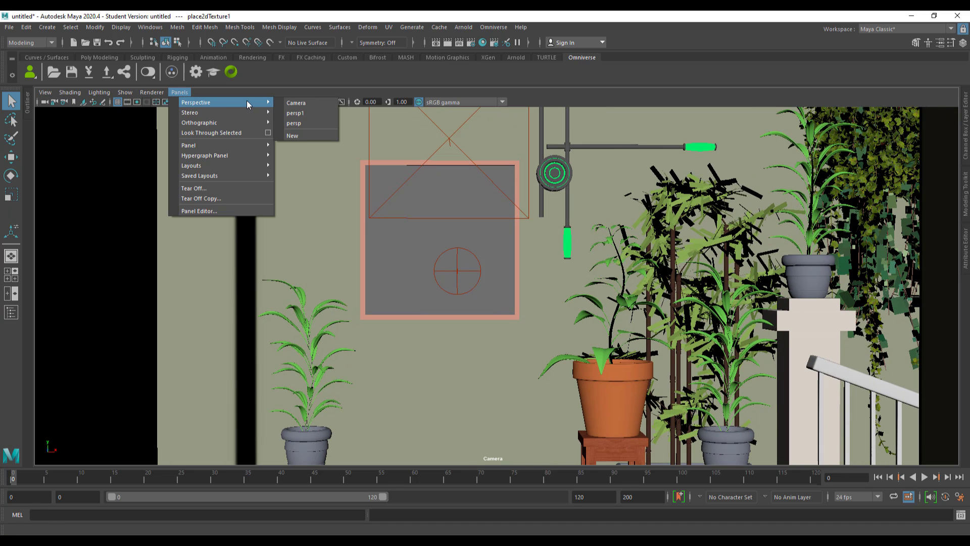
pyautogui.click(311, 112)
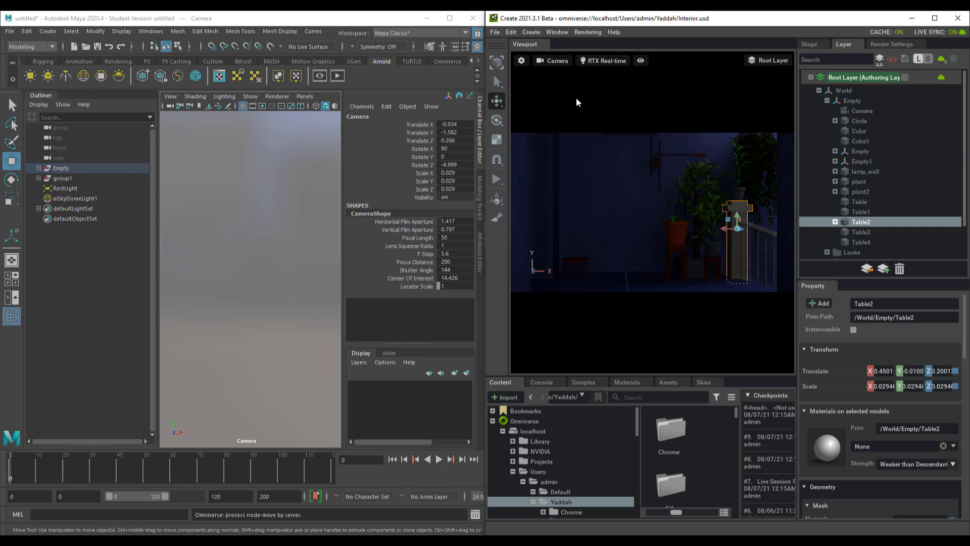
# Select the Camera under the Empty group in Maya and set its near clip plane to 0.1.
pyautogui.click(39, 168)
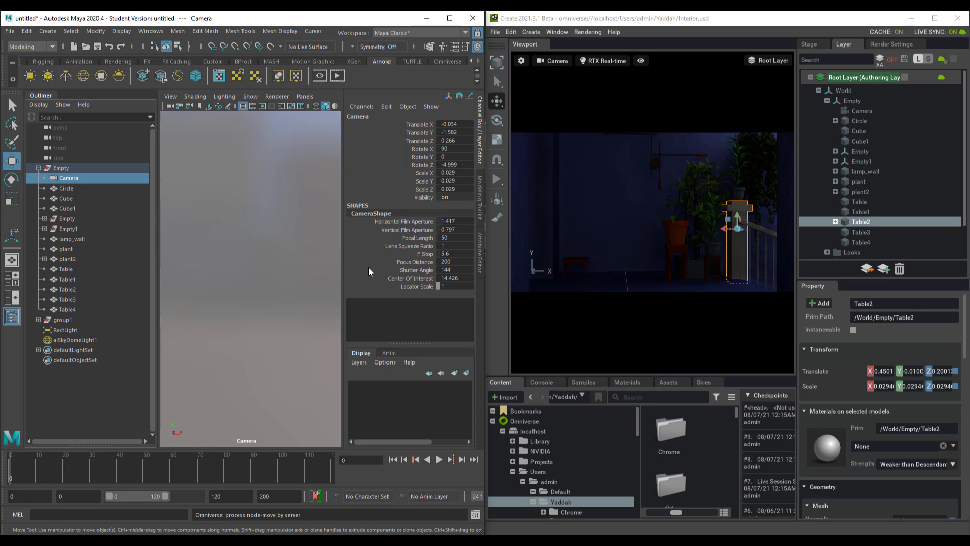
pyautogui.click(480, 242)
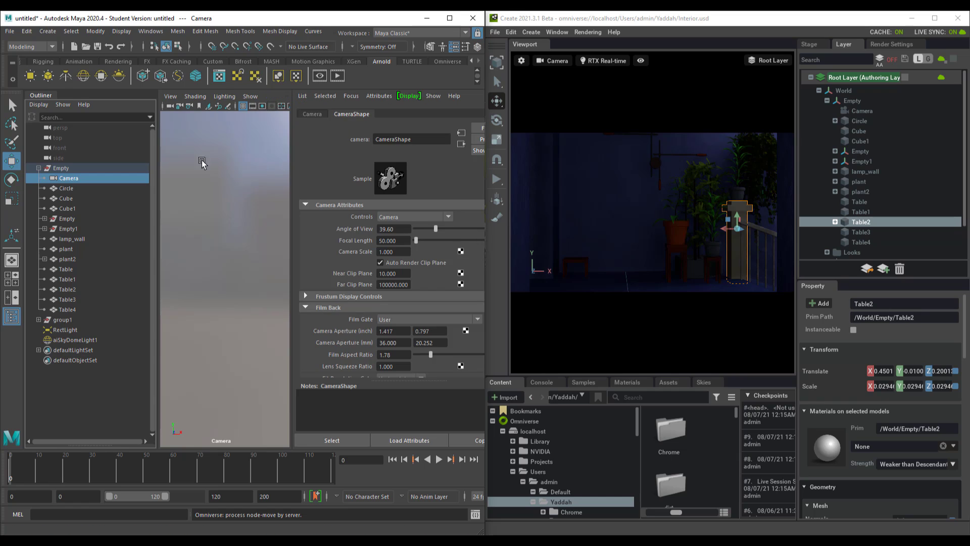
pyautogui.click(39, 96)
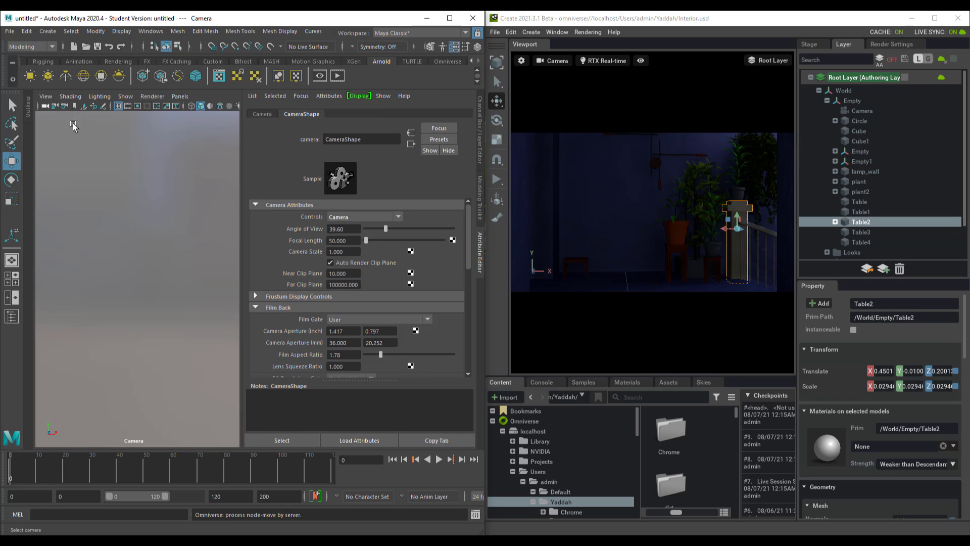
pyautogui.click(355, 274)
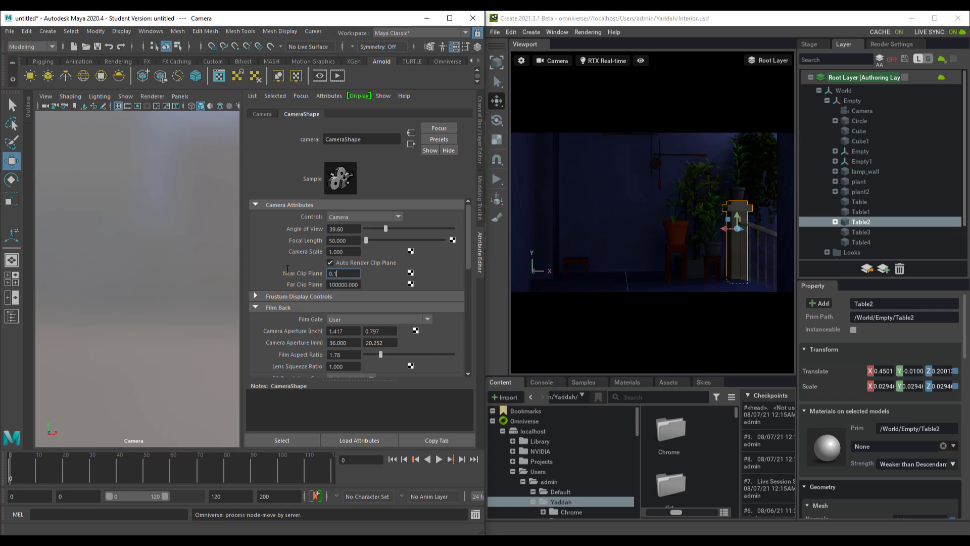
pyautogui.write('0.1')
pyautogui.press('Return')
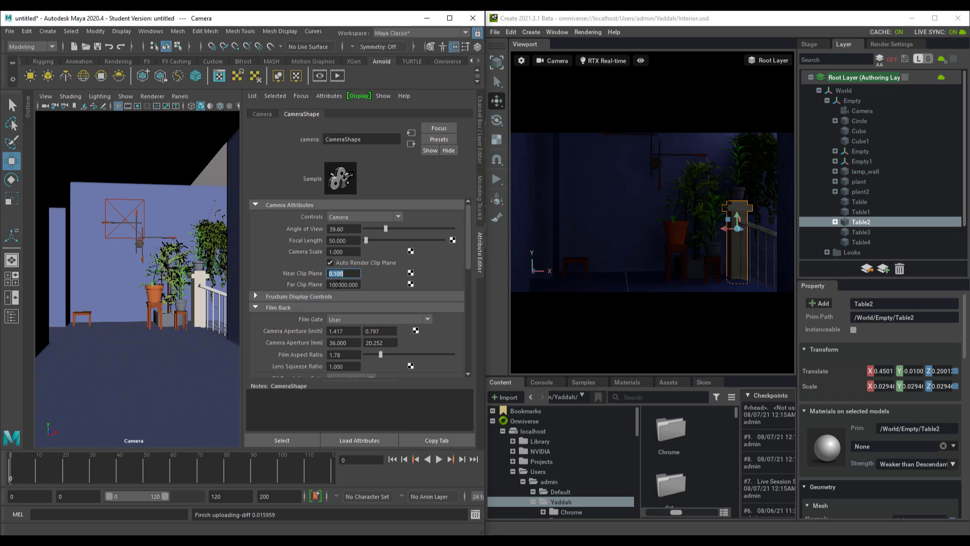
pyautogui.click(333, 284)
pyautogui.doubleClick(341, 286)
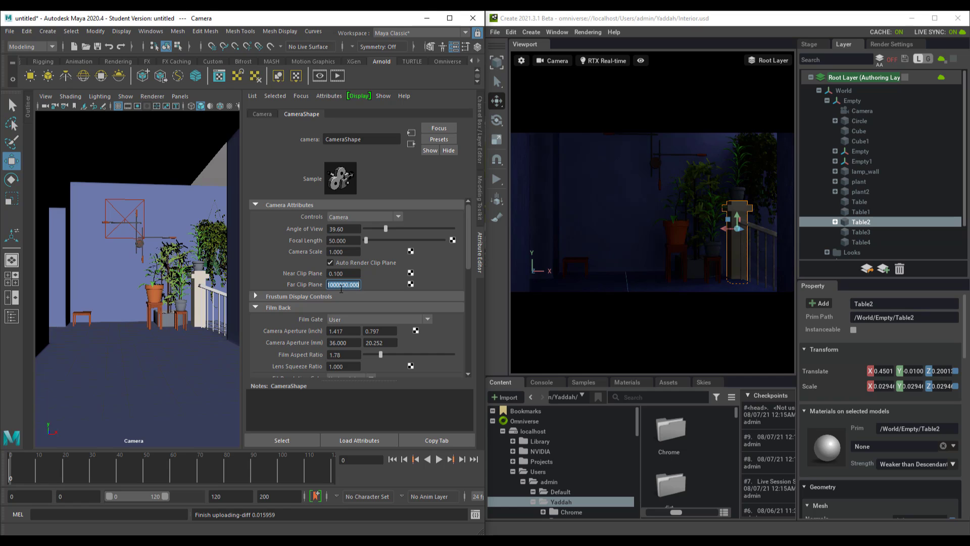
# Enlarge the Maya viewport and move the Camera closer to the plants and wall frame.
pyautogui.click(480, 248)
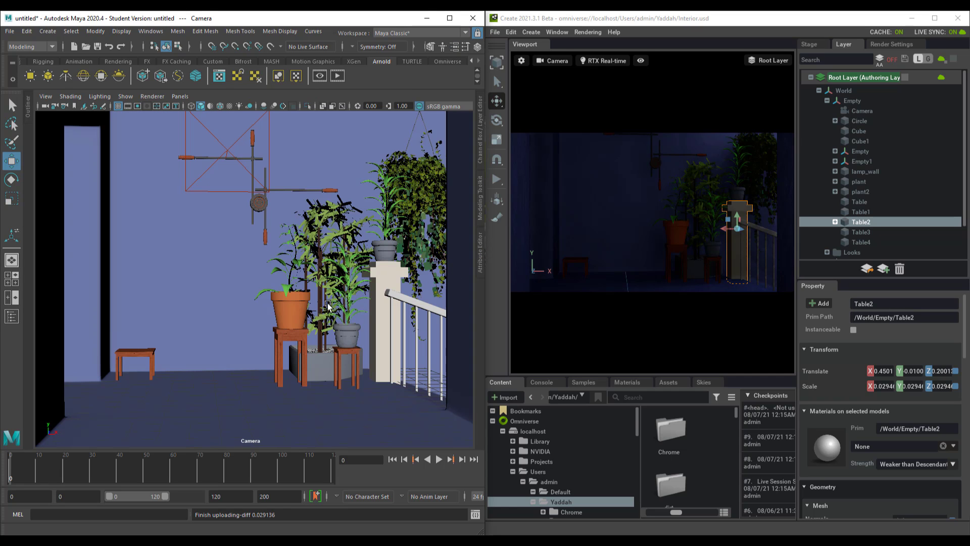
pyautogui.keyDown('alt'); pyautogui.moveTo(329, 308); pyautogui.dragTo(341, 326, button='middle'); pyautogui.keyUp('alt')
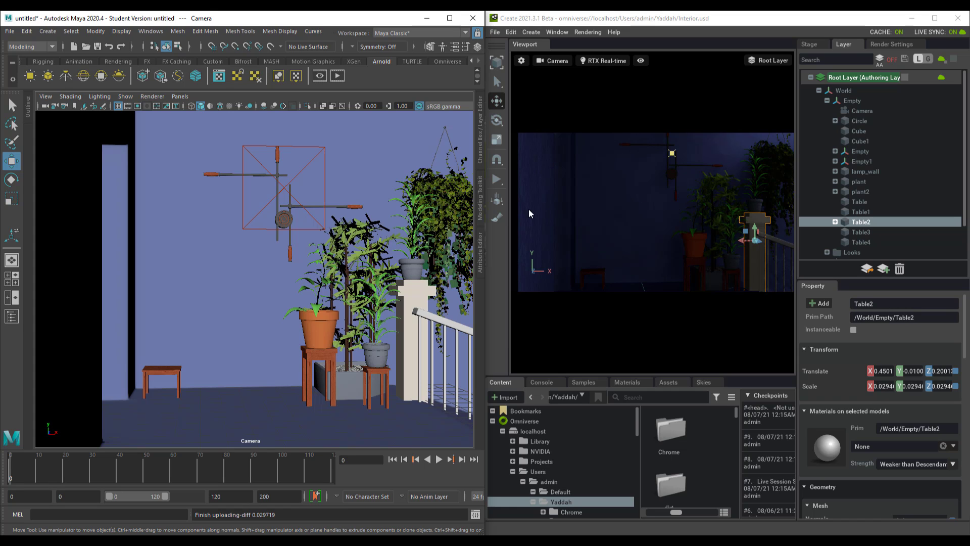
pyautogui.scroll(3, 319, 288)
# Duplicate the grey-potted plant on the stool beside the pillar, foliage and pot together, and move the copy across to the far small stool.
pyautogui.click(389, 318)
pyautogui.press('r')
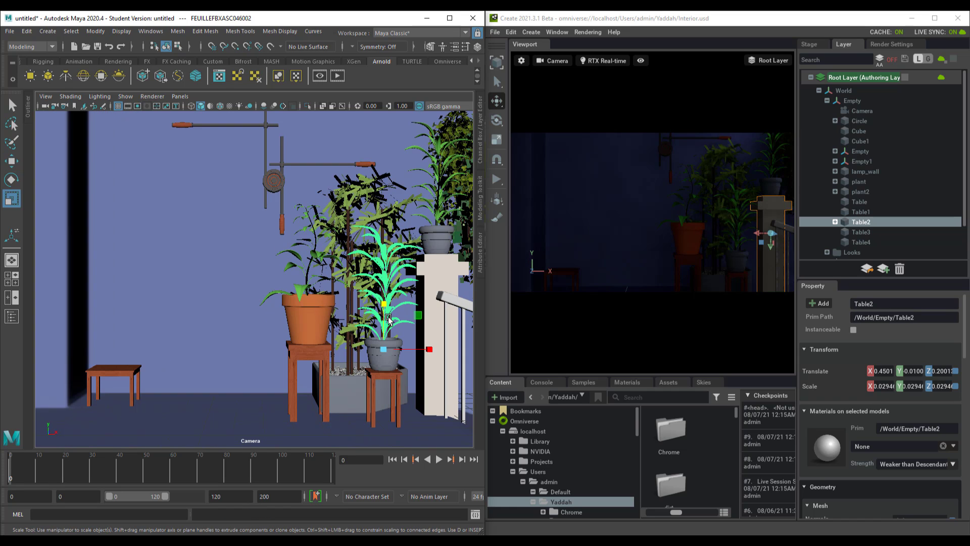
pyautogui.keyDown('shift'); pyautogui.click(393, 369); pyautogui.keyUp('shift')
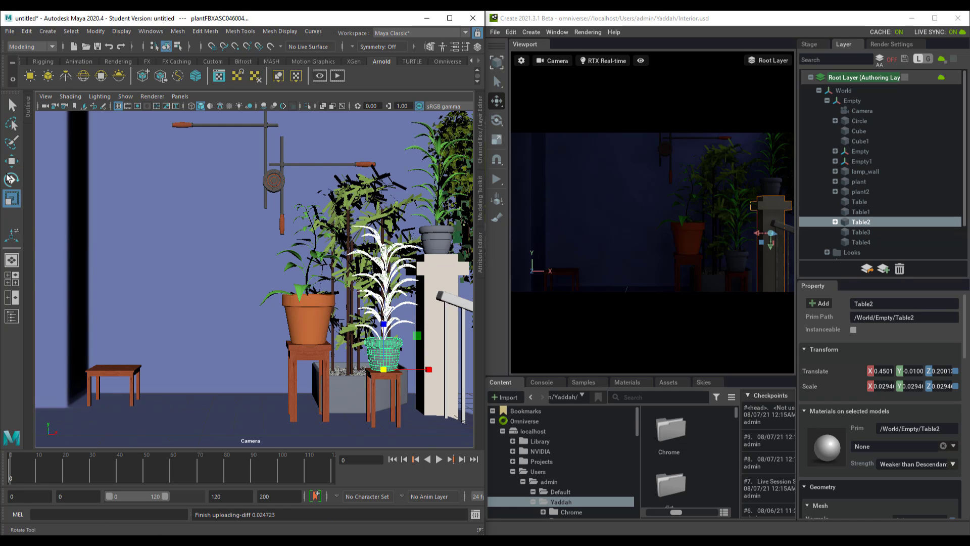
pyautogui.press('w')
pyautogui.moveTo(417, 369); pyautogui.dragTo(135, 369)
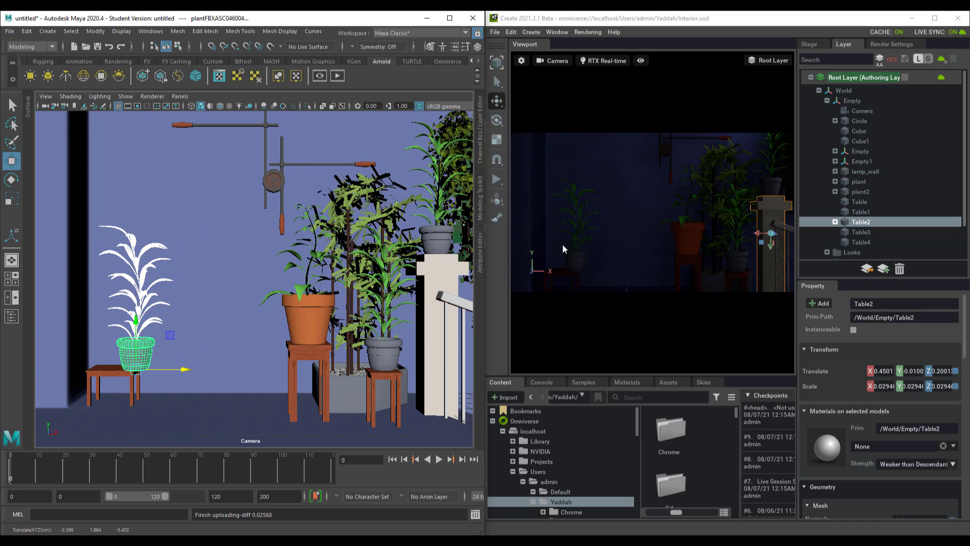
# Change the Maya viewport to persp and set the duplicated plant and its pot centrally on top of the small stool.
pyautogui.click(180, 96)
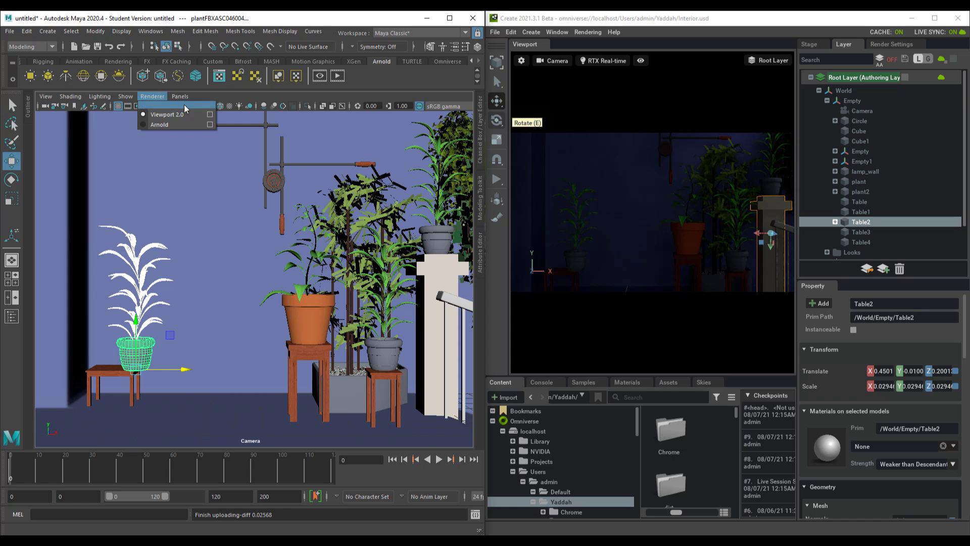
pyautogui.moveTo(238, 106)
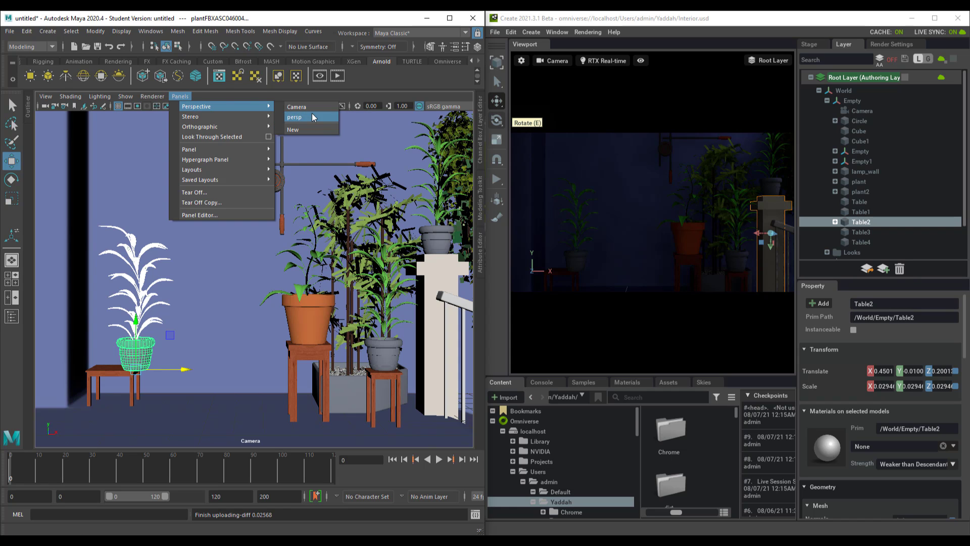
pyautogui.click(315, 115)
pyautogui.keyDown('alt'); pyautogui.moveTo(343, 217); pyautogui.dragTo(375, 329); pyautogui.keyUp('alt')
pyautogui.scroll(-5, 373, 329)
pyautogui.keyDown('alt'); pyautogui.moveTo(223, 270); pyautogui.dragTo(278, 288); pyautogui.keyUp('alt')
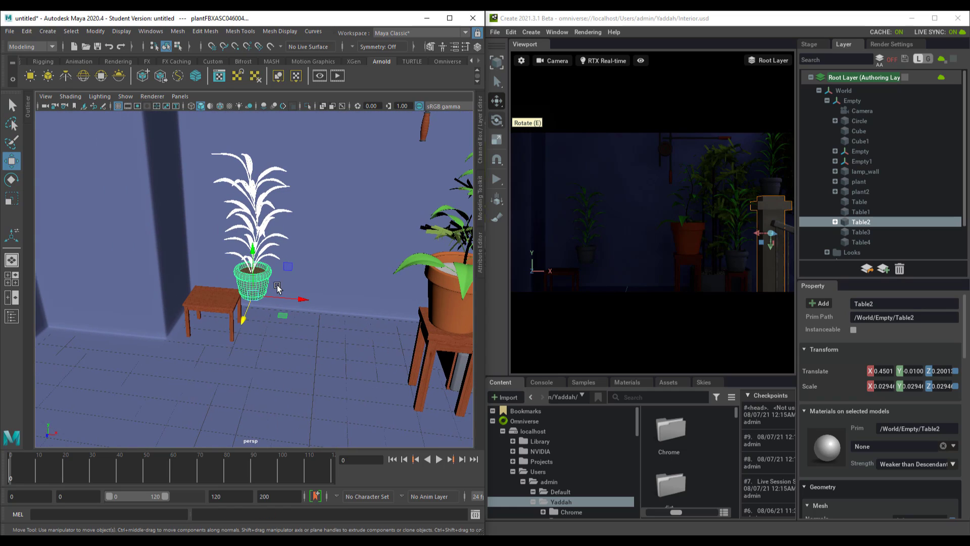
pyautogui.click(255, 246)
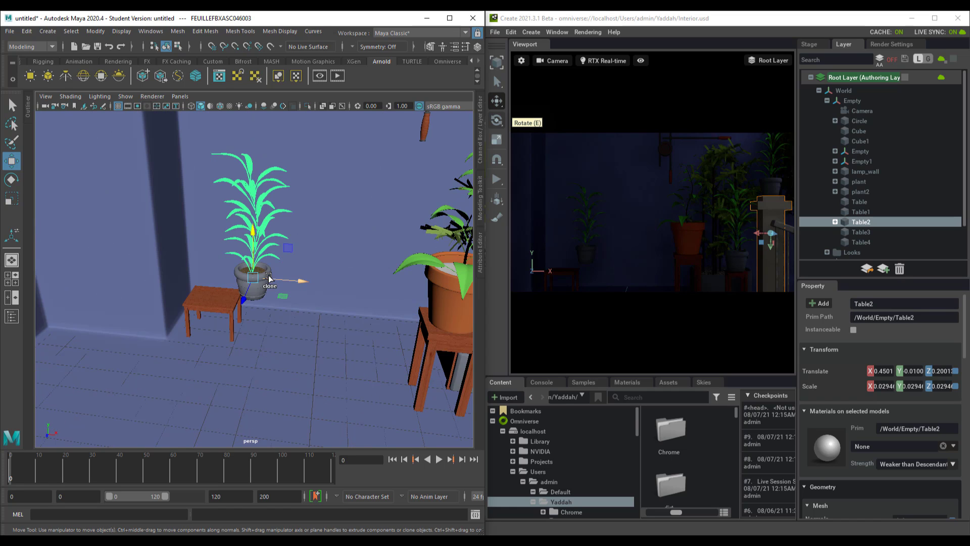
pyautogui.moveTo(254, 298); pyautogui.dragTo(271, 359)
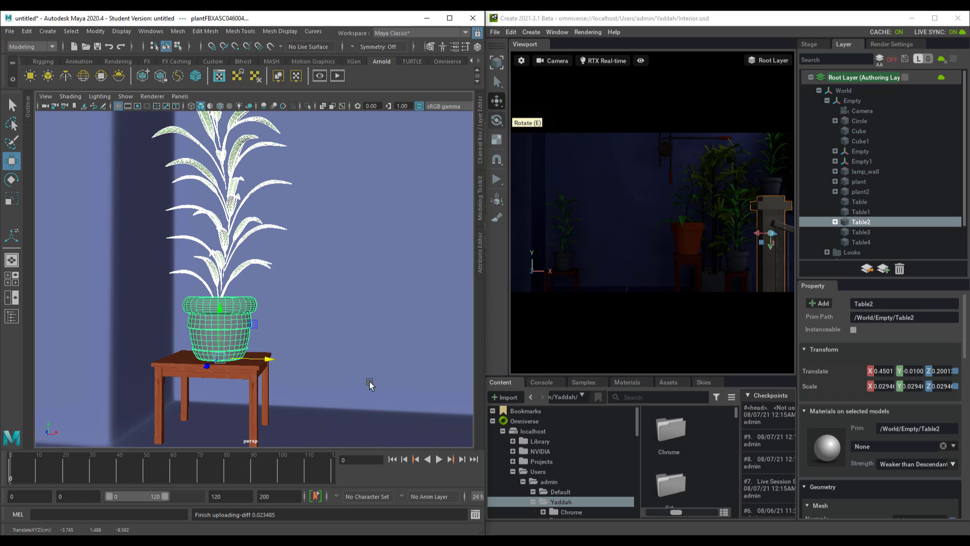
pyautogui.keyDown('alt'); pyautogui.moveTo(344, 374); pyautogui.dragTo(175, 340, button='right'); pyautogui.keyUp('alt')
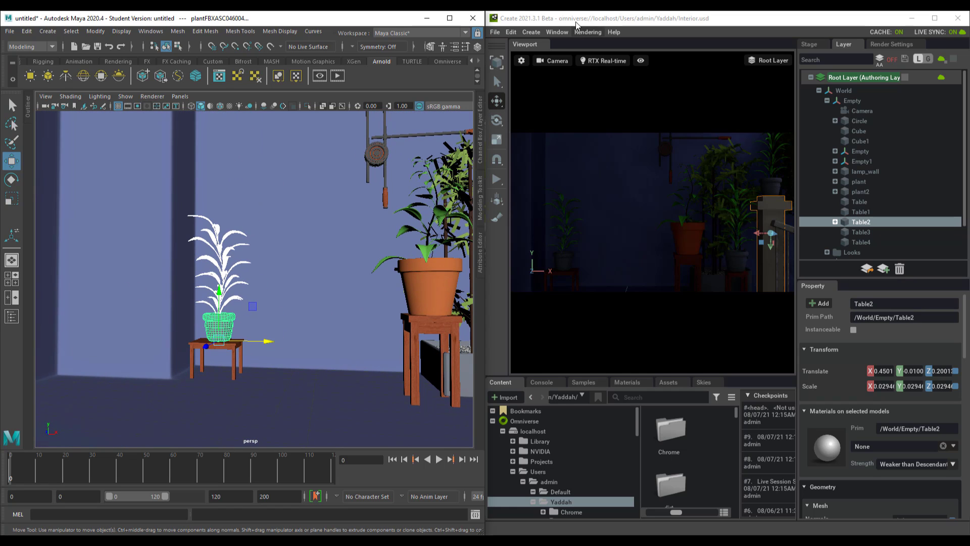
# Add a sphere light to the scene in Create, and raise it by about 4.37 in Maya.
pyautogui.click(527, 33)
pyautogui.moveTo(541, 70)
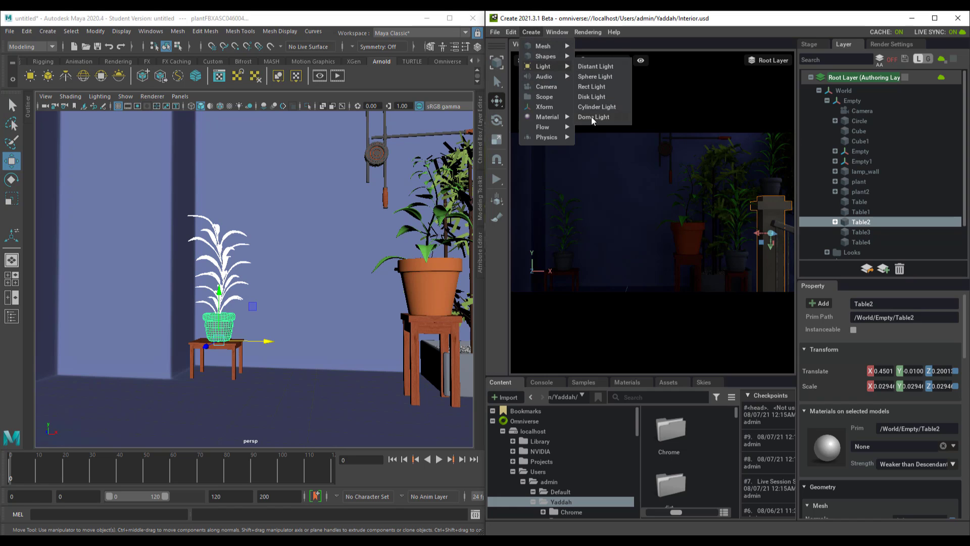
pyautogui.click(594, 76)
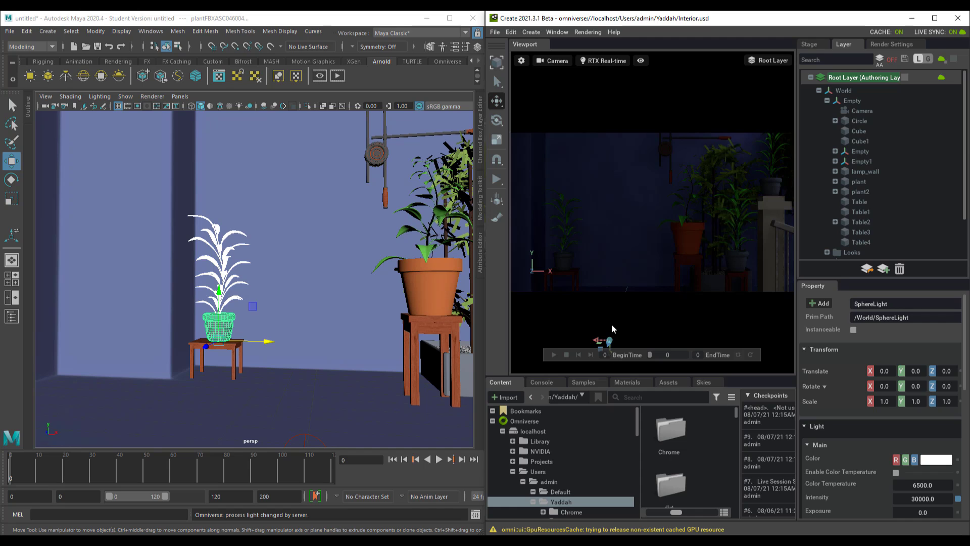
pyautogui.keyDown('alt'); pyautogui.moveTo(331, 346); pyautogui.dragTo(250, 303, button='right'); pyautogui.keyUp('alt')
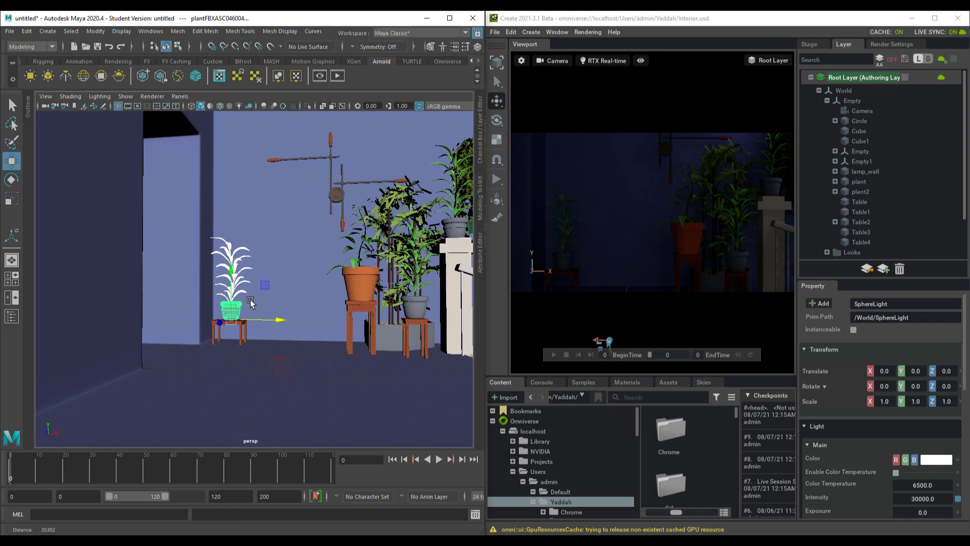
pyautogui.click(277, 365)
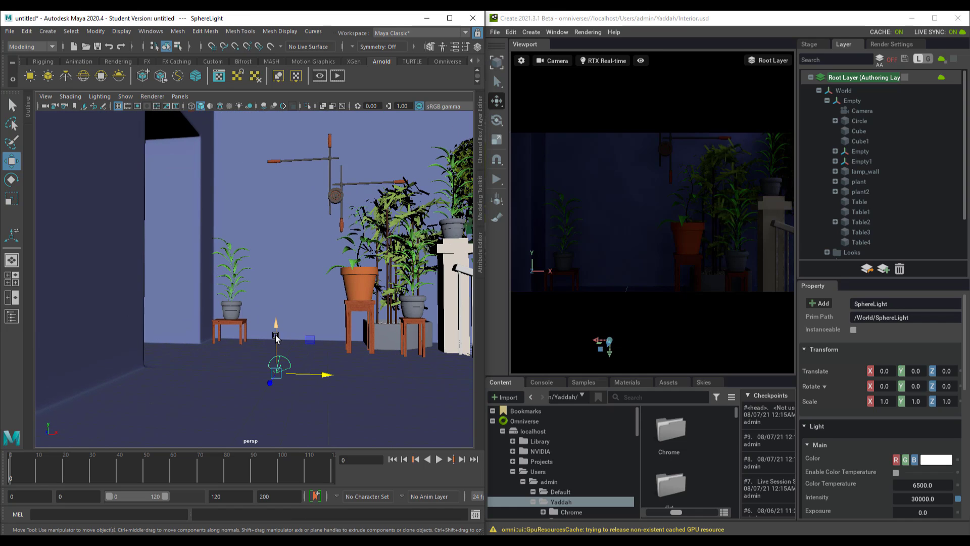
pyautogui.moveTo(276, 337); pyautogui.dragTo(276, 228)
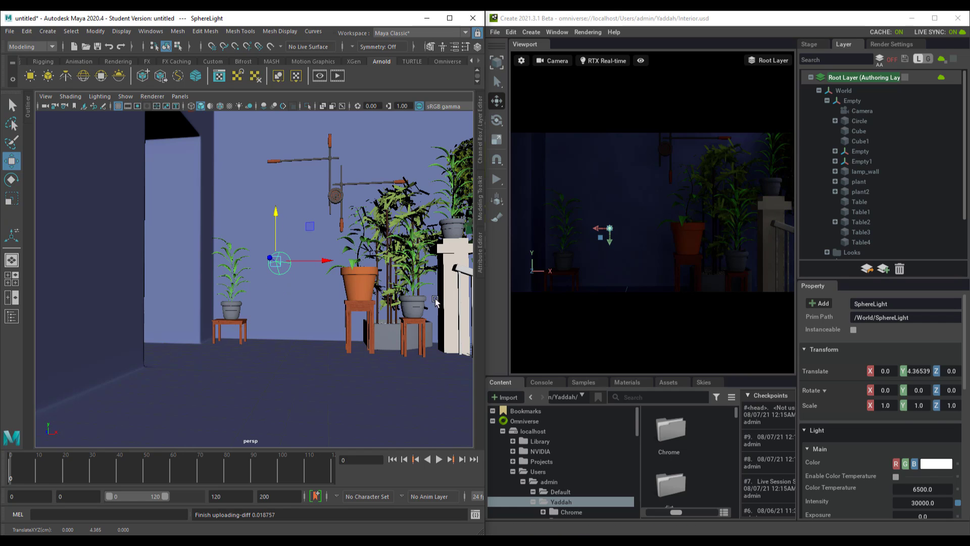
# Set the sphere light's radius to 0.8 in Create, and move the light up and back towards the rear wall in Maya.
pyautogui.scroll(-3, 852, 450)
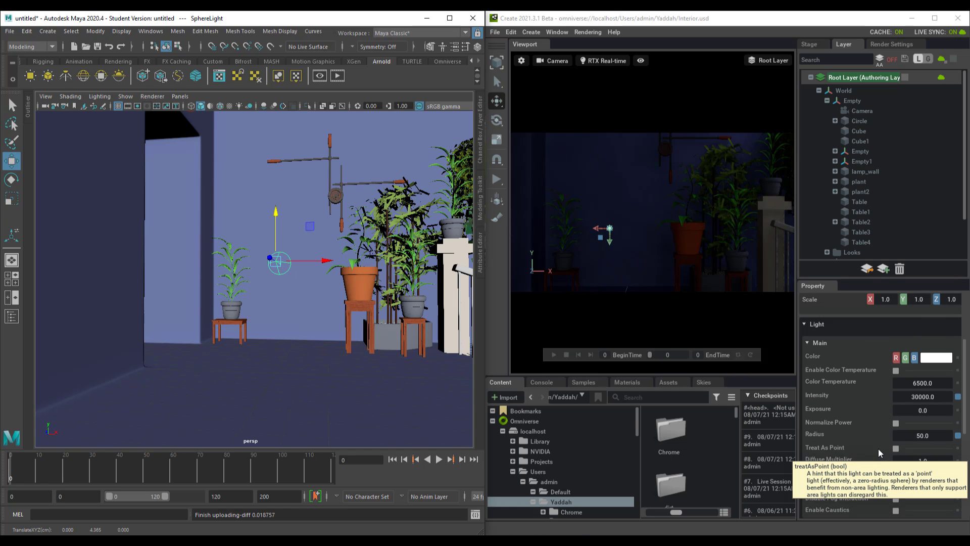
pyautogui.click(635, 293)
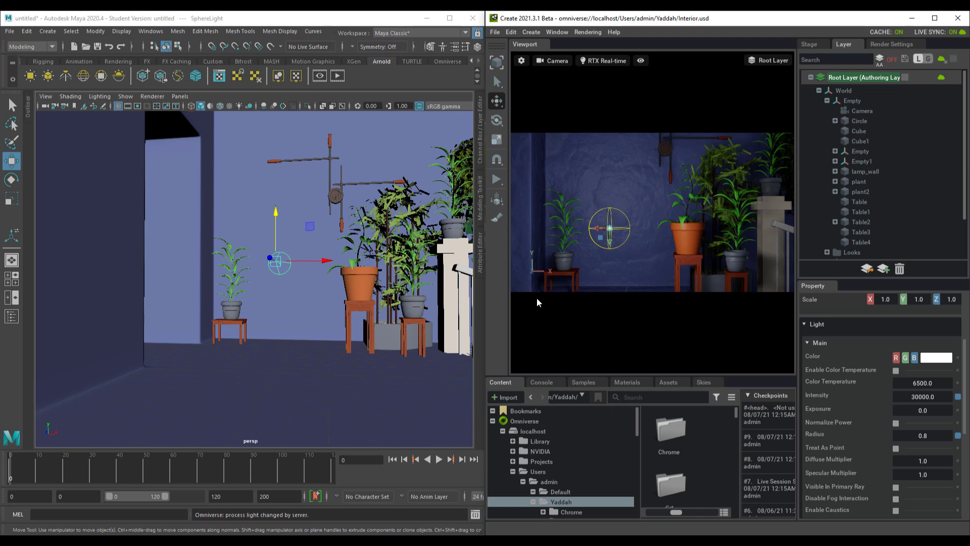
pyautogui.keyDown('alt'); pyautogui.moveTo(331, 288); pyautogui.dragTo(217, 302); pyautogui.keyUp('alt')
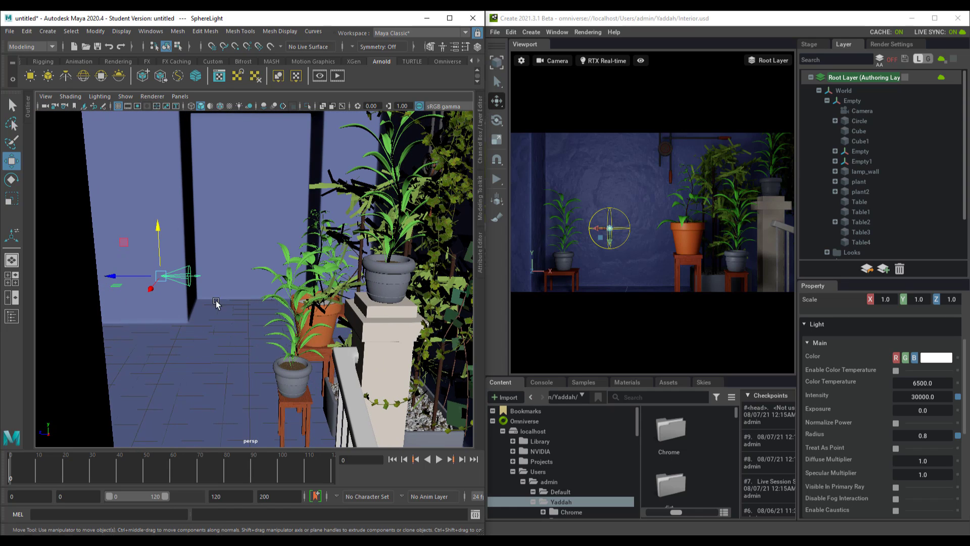
pyautogui.moveTo(152, 277); pyautogui.dragTo(336, 350)
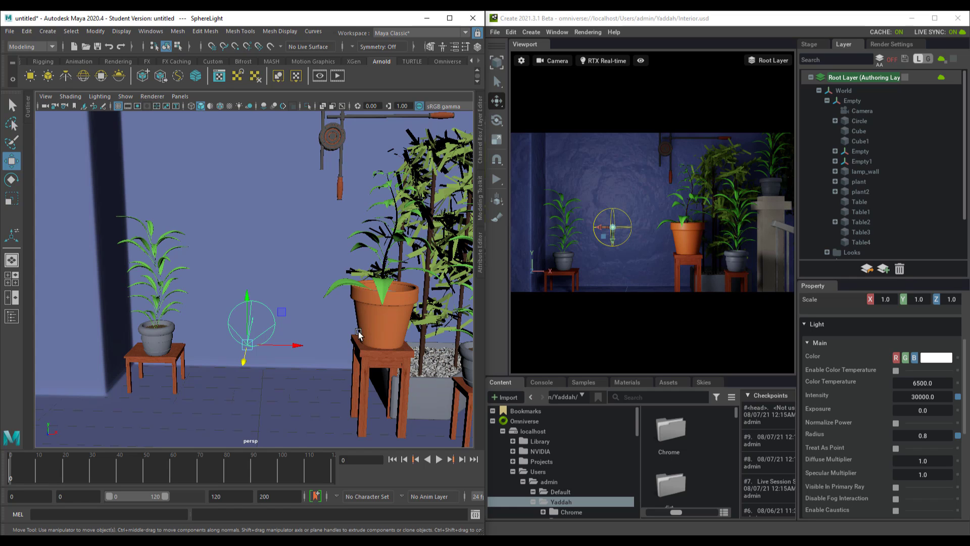
pyautogui.keyDown('alt'); pyautogui.moveTo(358, 331); pyautogui.dragTo(350, 364); pyautogui.keyUp('alt')
pyautogui.click(246, 364)
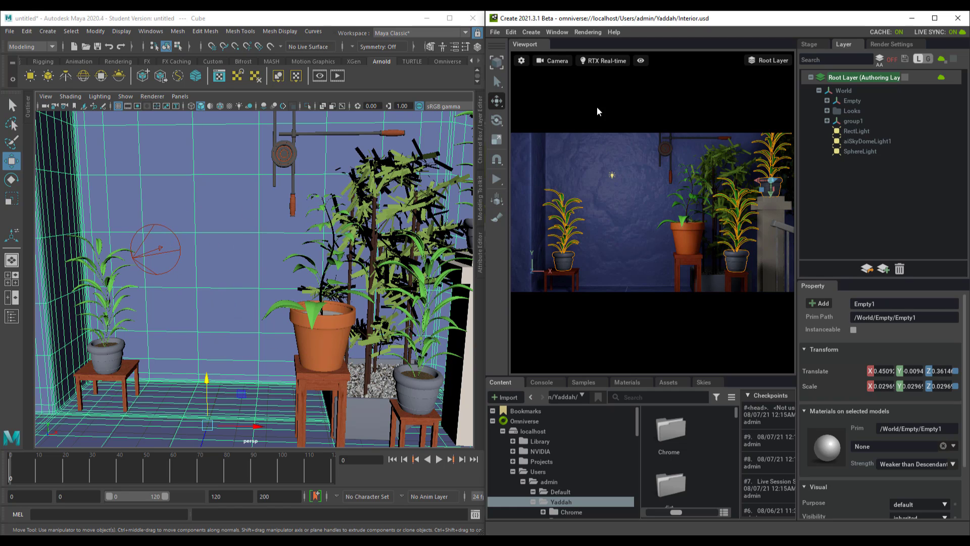
# Switch the Create viewport renderer to RTX Path-Traced and clear the selection.
pyautogui.click(604, 61)
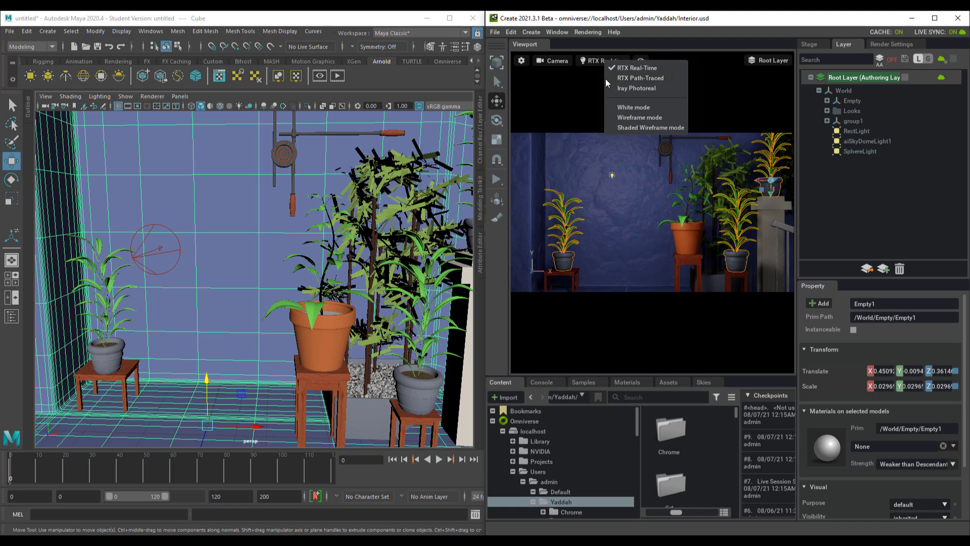
pyautogui.click(644, 78)
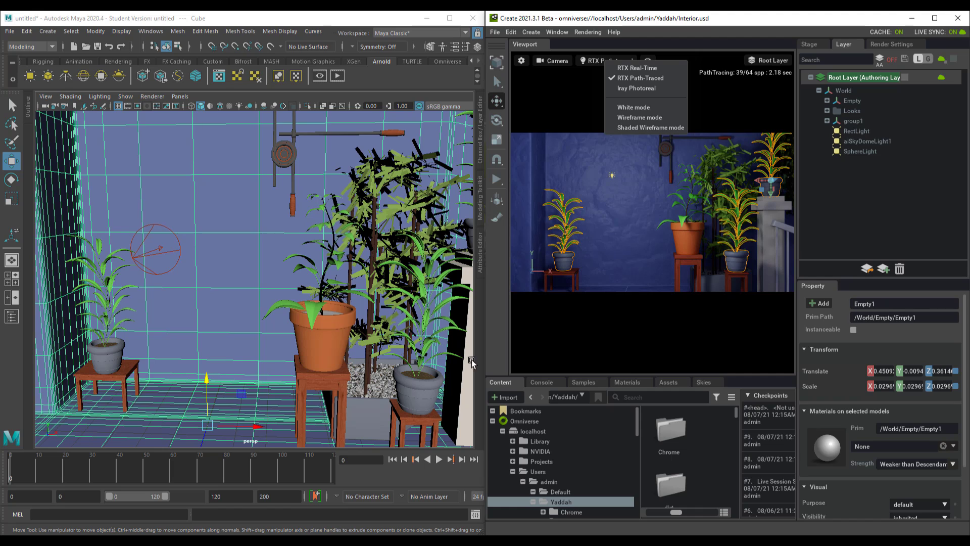
pyautogui.click(633, 331)
pyautogui.click(894, 201)
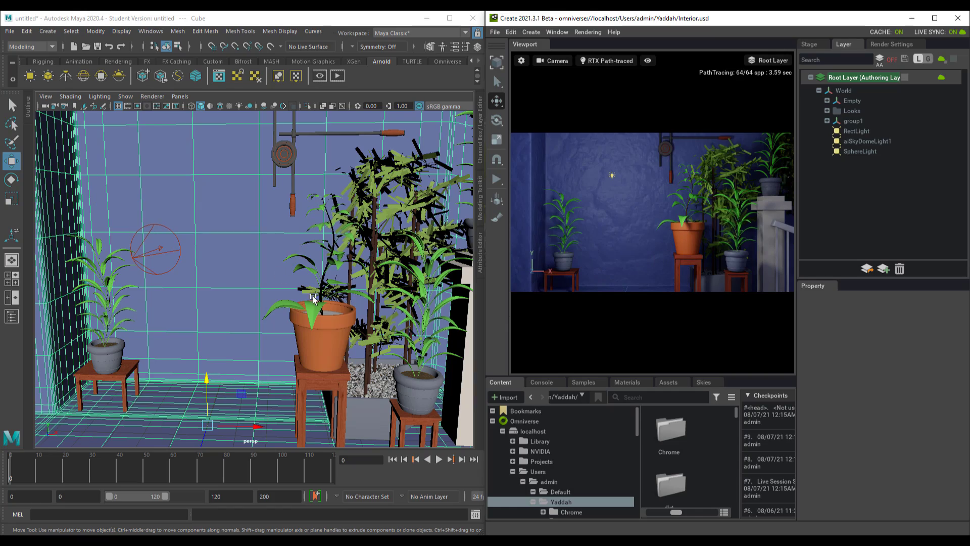
# Return to Maya and open the Hypershade with the room cube still selected.
pyautogui.scroll(5, 109, 200)
pyautogui.scroll(-8, 108, 199)
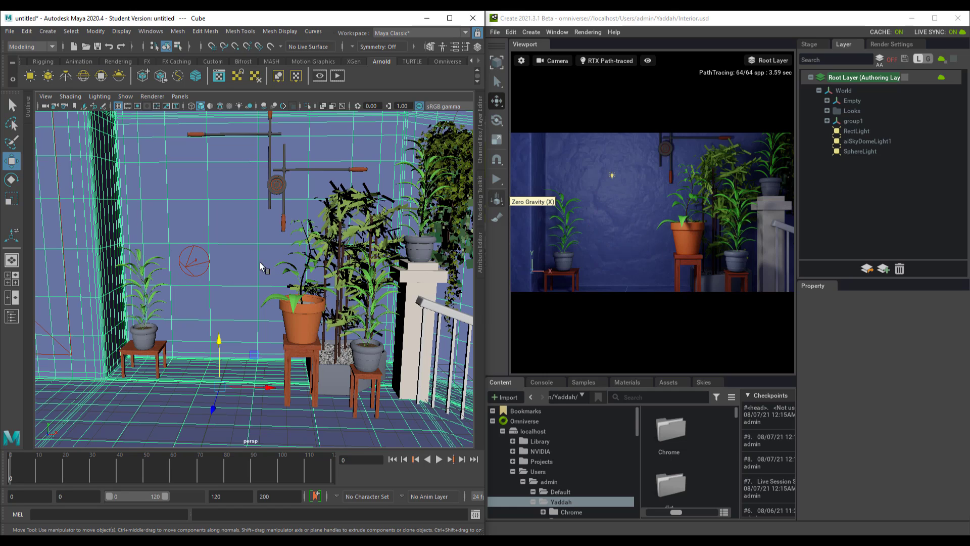
pyautogui.click(151, 31)
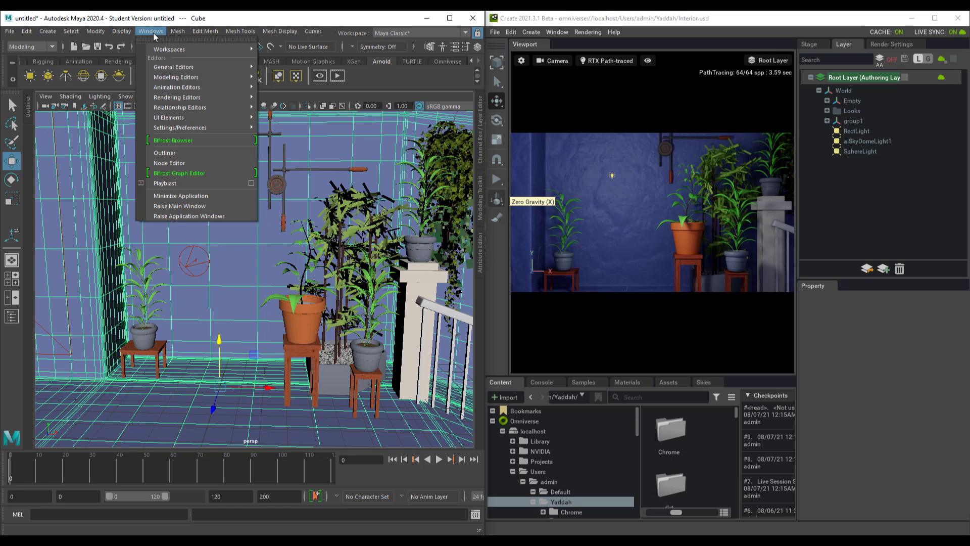
pyautogui.moveTo(196, 97)
pyautogui.click(286, 117)
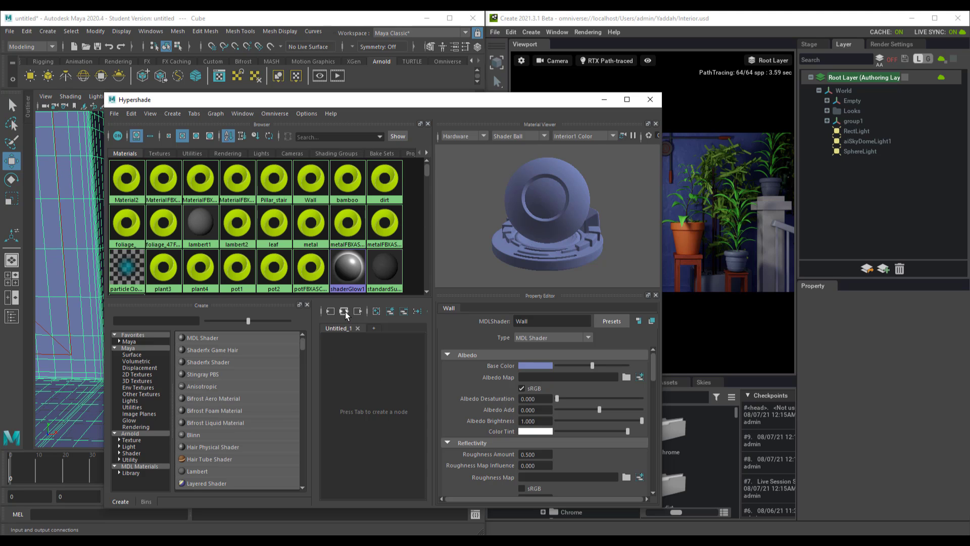
# Graph the input and output connections of the Wall material and select its shading group node.
pyautogui.click(344, 312)
pyautogui.click(394, 417)
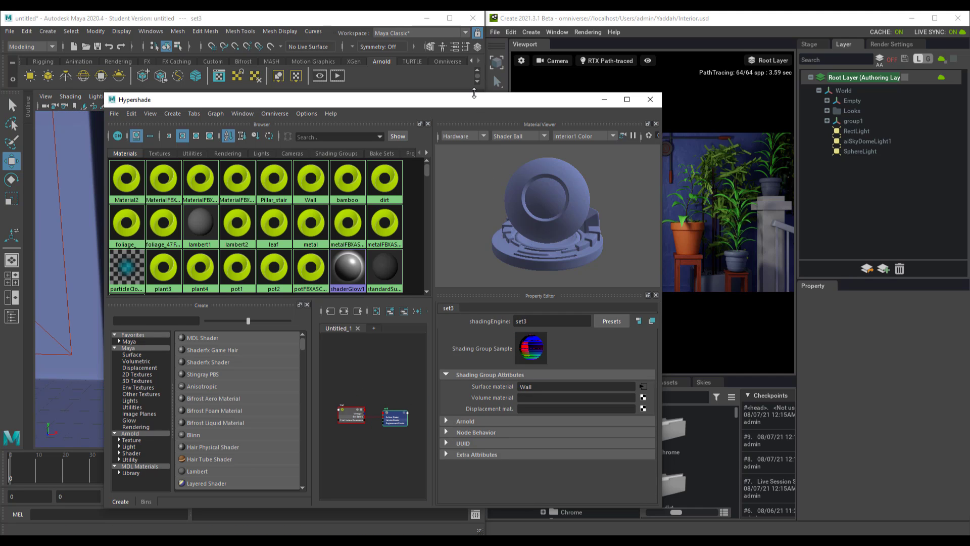
pyautogui.moveTo(468, 104); pyautogui.dragTo(365, 55)
pyautogui.scroll(5, 279, 395)
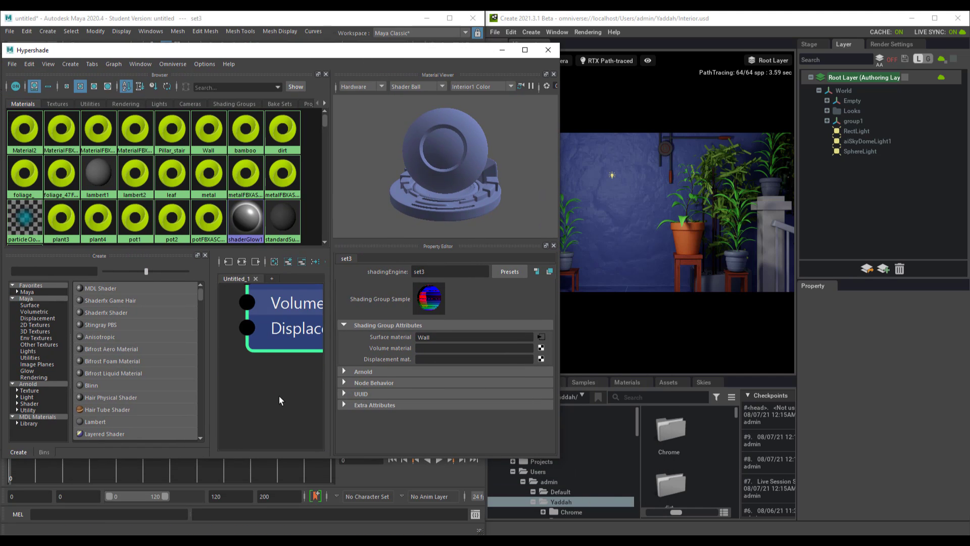
# Show the Wall shader node's attributes in the Hypershade and move the window clear of the Create viewport.
pyautogui.scroll(-3, 279, 390)
pyautogui.click(226, 354)
pyautogui.moveTo(278, 386); pyautogui.dragTo(326, 394, button='middle')
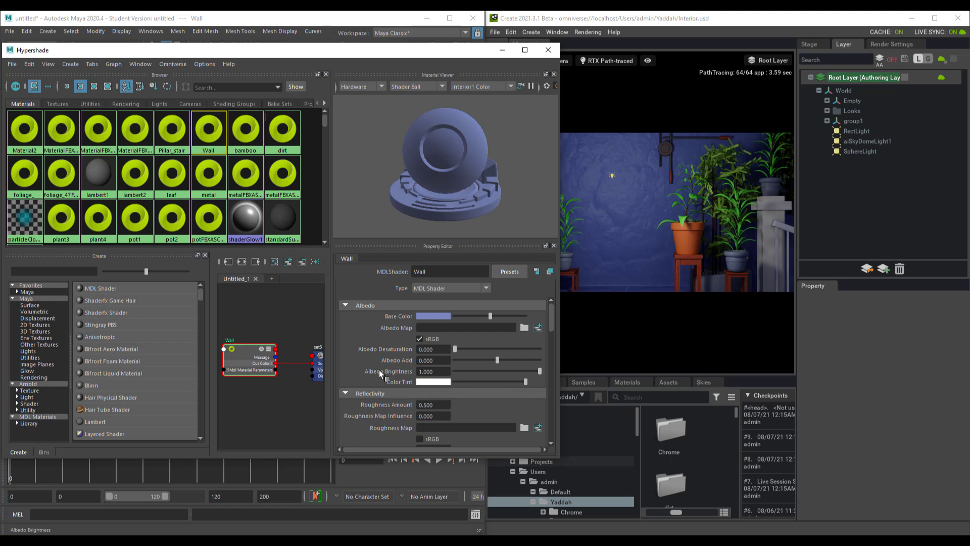
pyautogui.scroll(-3, 384, 374)
pyautogui.scroll(3, 399, 384)
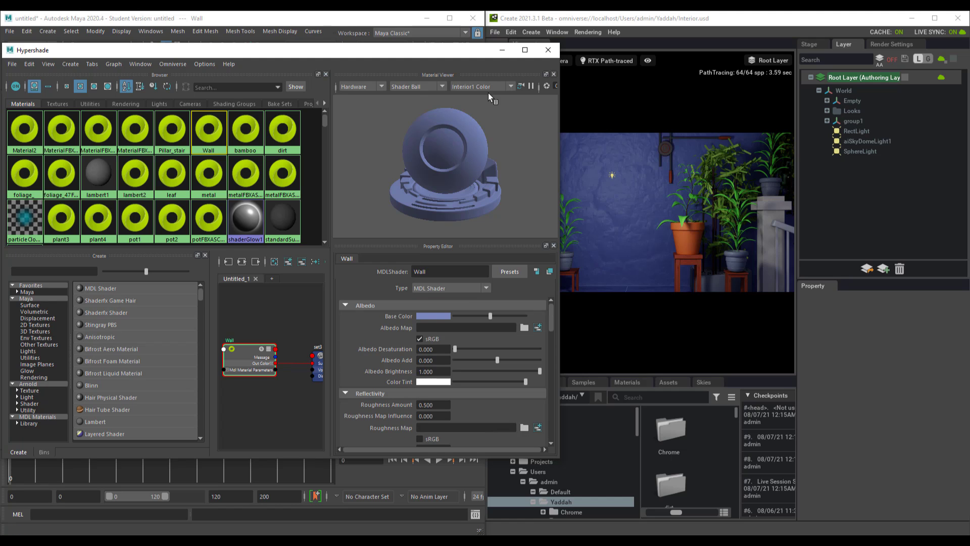
pyautogui.moveTo(367, 54); pyautogui.dragTo(256, 88)
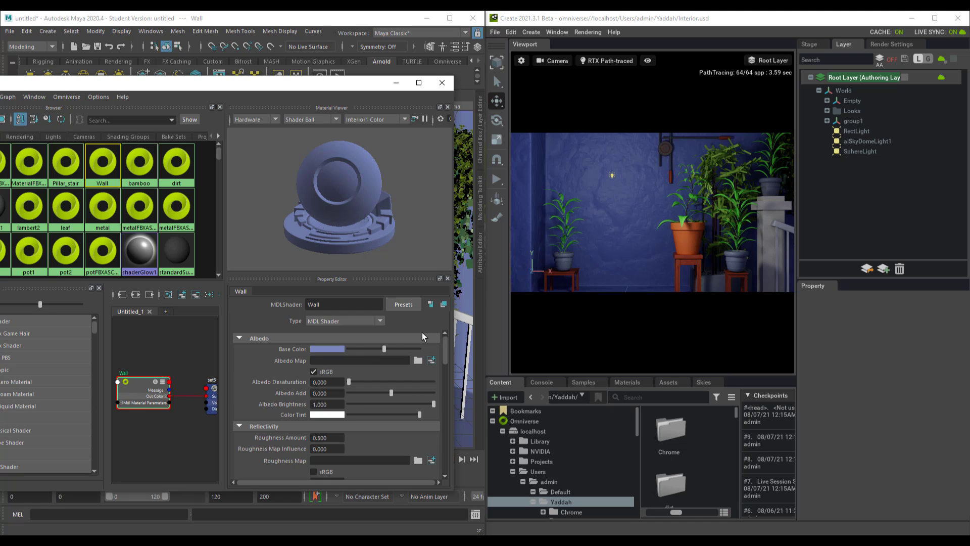
# Change the Wall material's base color from blue to a muted olive grey, trying green on the way.
pyautogui.click(332, 348)
pyautogui.click(337, 349)
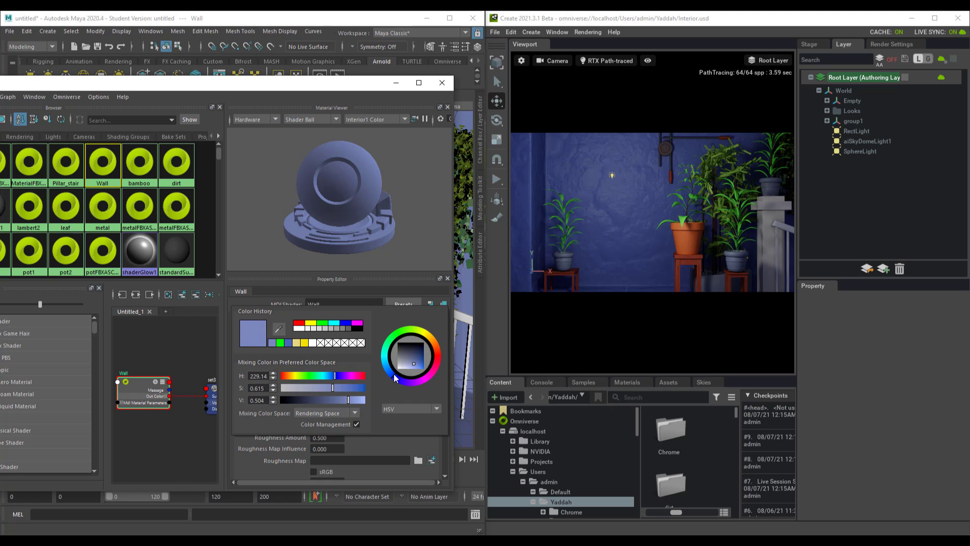
pyautogui.moveTo(387, 357); pyautogui.dragTo(400, 340)
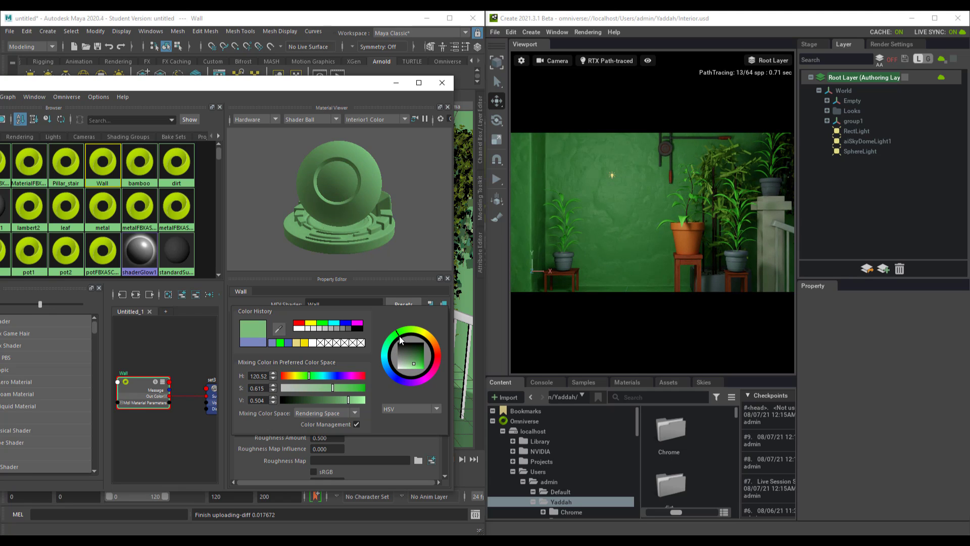
pyautogui.moveTo(401, 340); pyautogui.dragTo(405, 362)
pyautogui.click(417, 363)
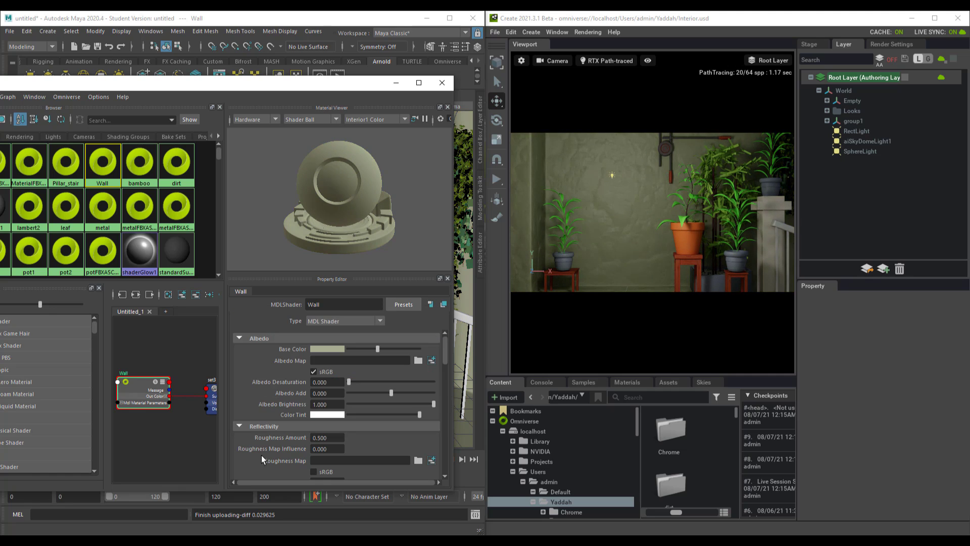
# Set the Wall material's roughness amount to 0.7 and look through its emissive, opacity and normal settings.
pyautogui.scroll(-1, 268, 455)
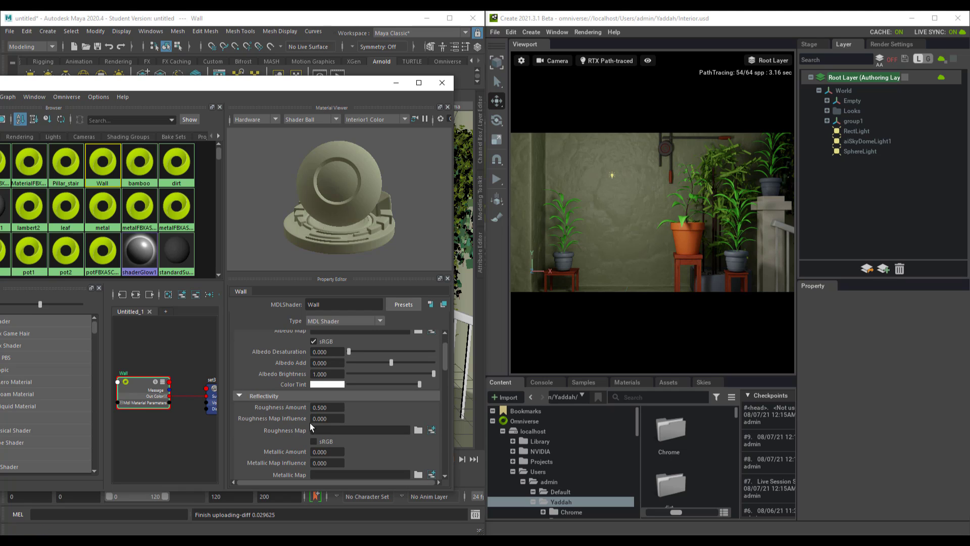
pyautogui.moveTo(317, 407); pyautogui.dragTo(361, 413)
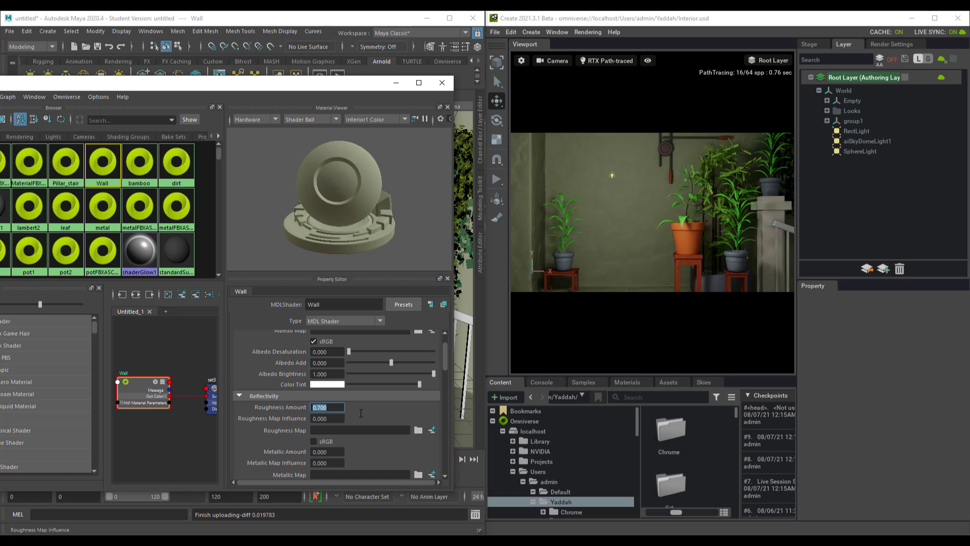
pyautogui.scroll(-4, 277, 431)
pyautogui.scroll(-5, 277, 431)
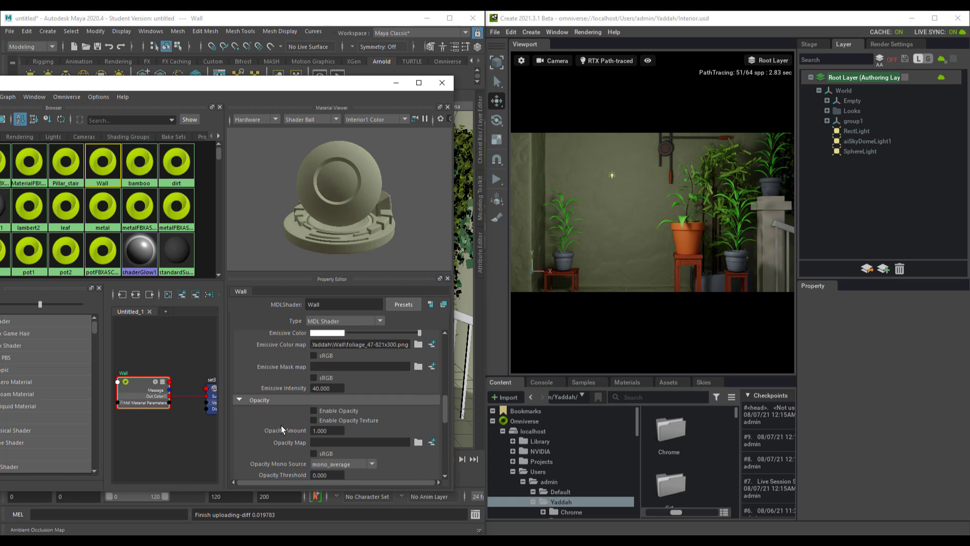
pyautogui.scroll(-3, 281, 426)
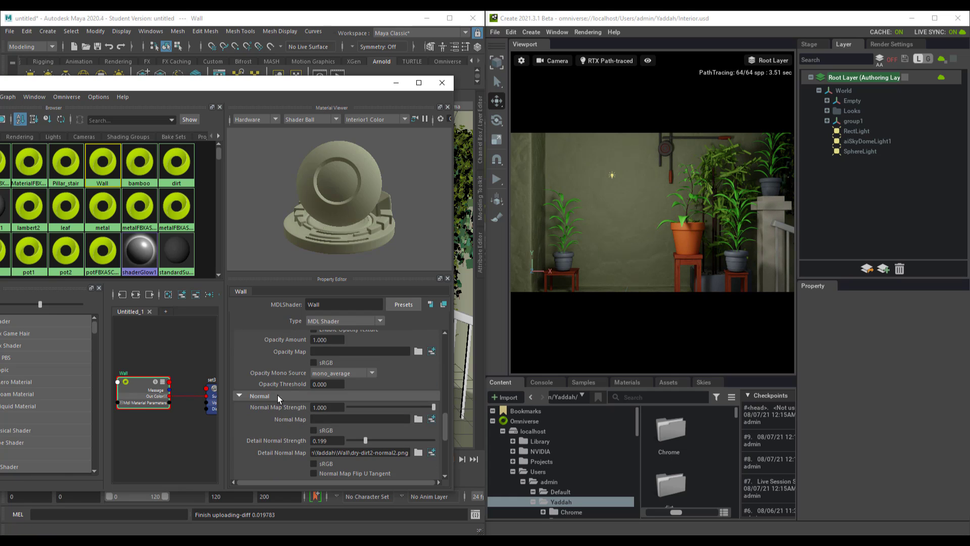
pyautogui.scroll(-2, 298, 400)
pyautogui.scroll(5, 301, 407)
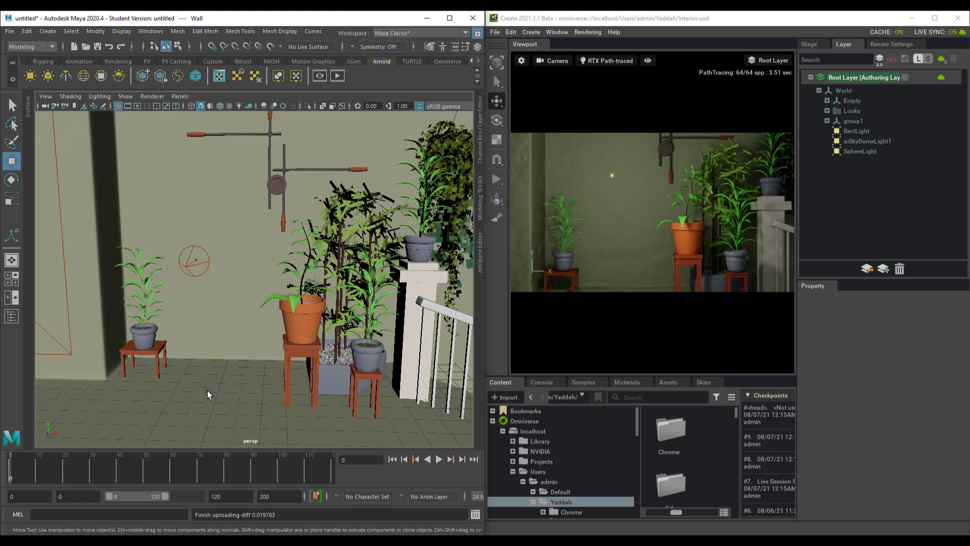
# Create a polygon cube as a flat, square picture frame on the rear wall and lower it to about 7.42 in Y.
pyautogui.keyDown('shift'); pyautogui.moveTo(204, 381); pyautogui.dragTo(238, 373, button='right'); pyautogui.keyUp('shift')
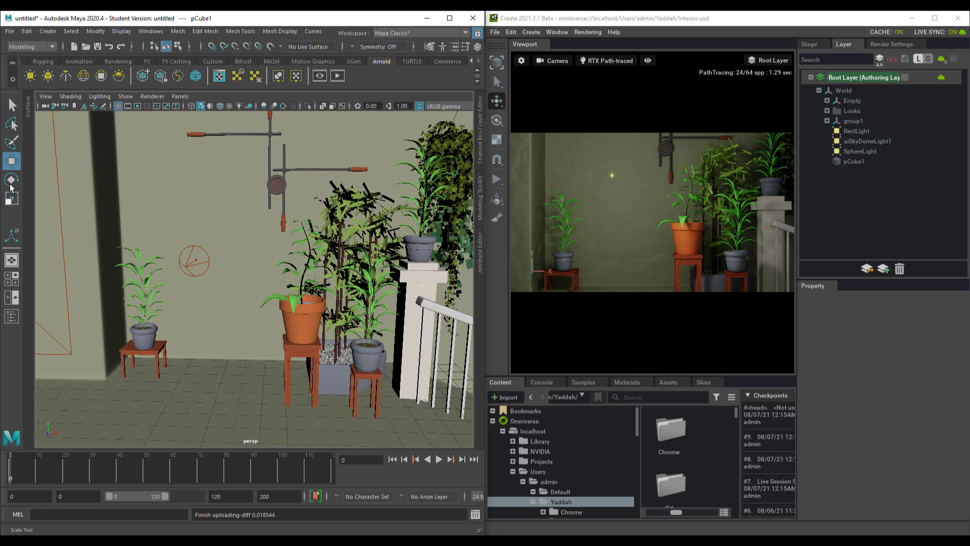
pyautogui.scroll(-4, 233, 285)
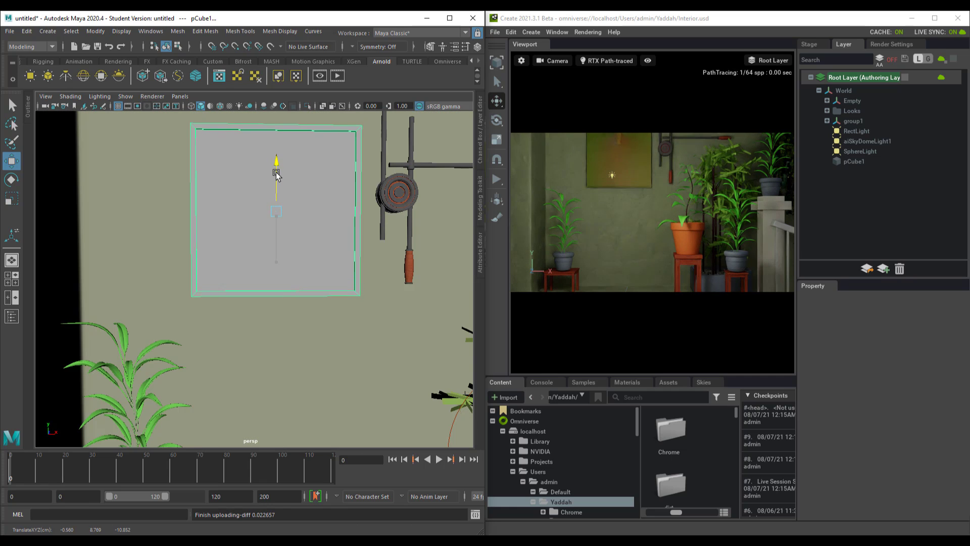
pyautogui.keyDown('alt'); pyautogui.moveTo(276, 174); pyautogui.dragTo(285, 302); pyautogui.keyUp('alt')
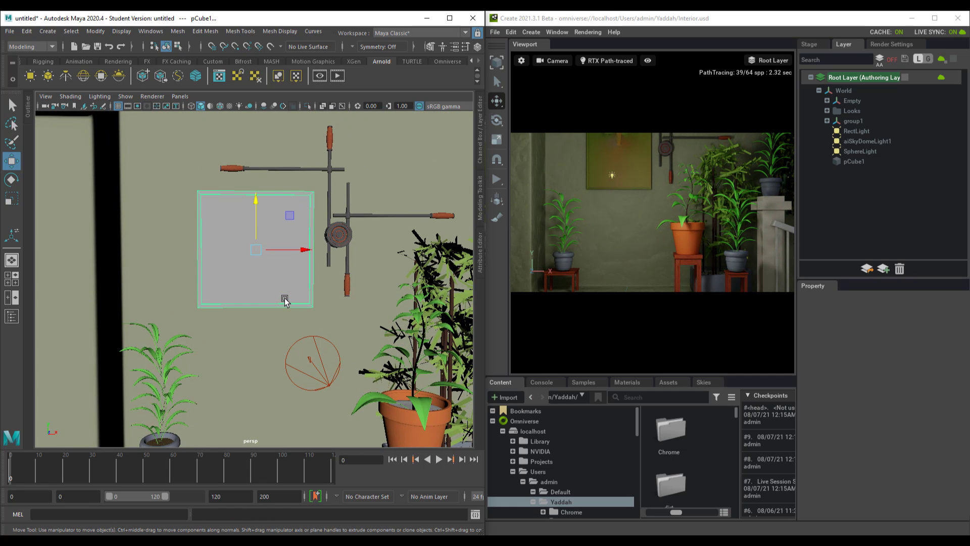
pyautogui.moveTo(255, 211); pyautogui.dragTo(259, 246)
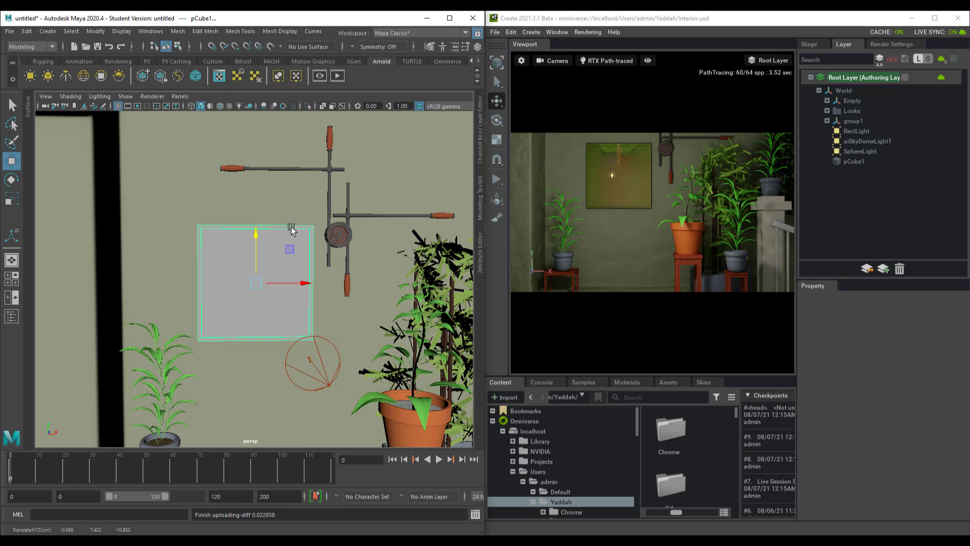
# Open the Hypershade again and list the materials in the MDL Materials library.
pyautogui.click(143, 31)
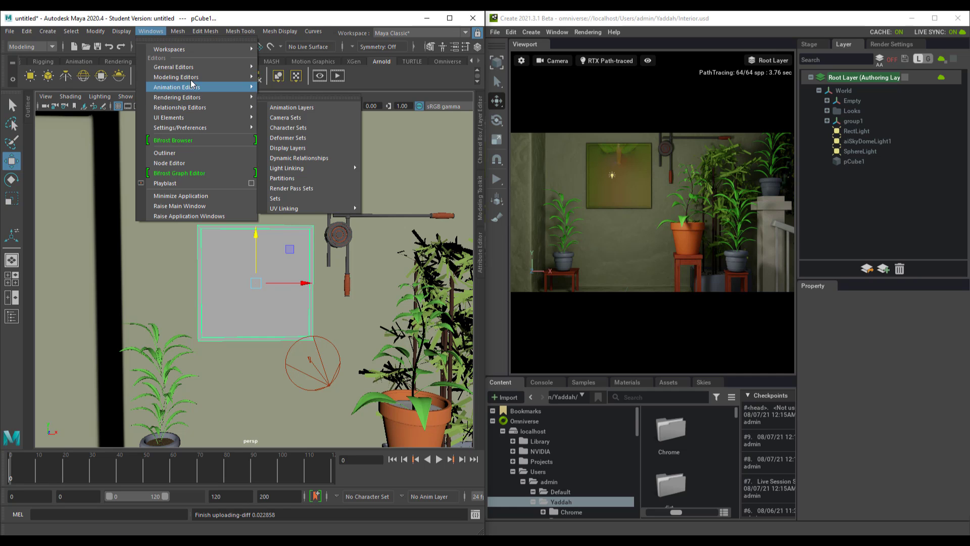
pyautogui.moveTo(198, 101)
pyautogui.click(283, 97)
pyautogui.scroll(-4, 192, 402)
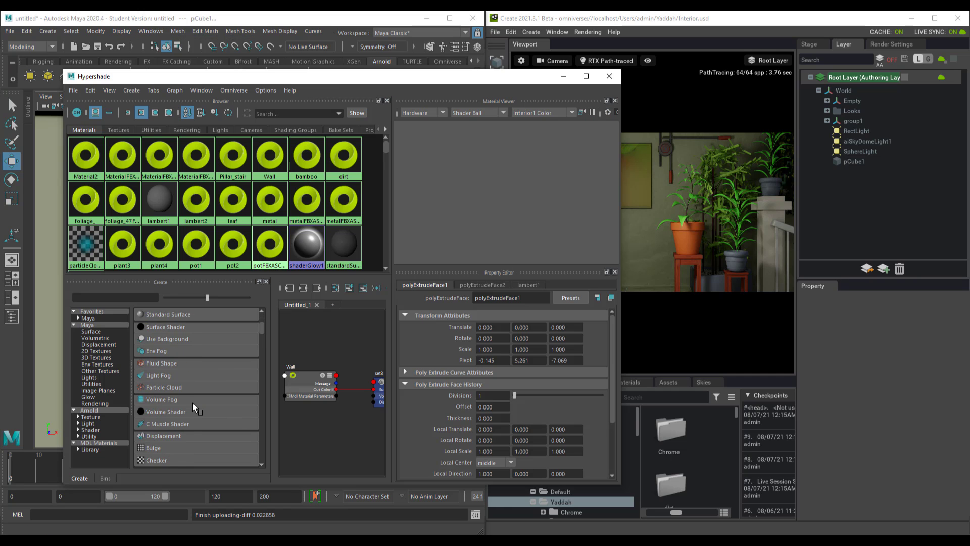
pyautogui.click(91, 443)
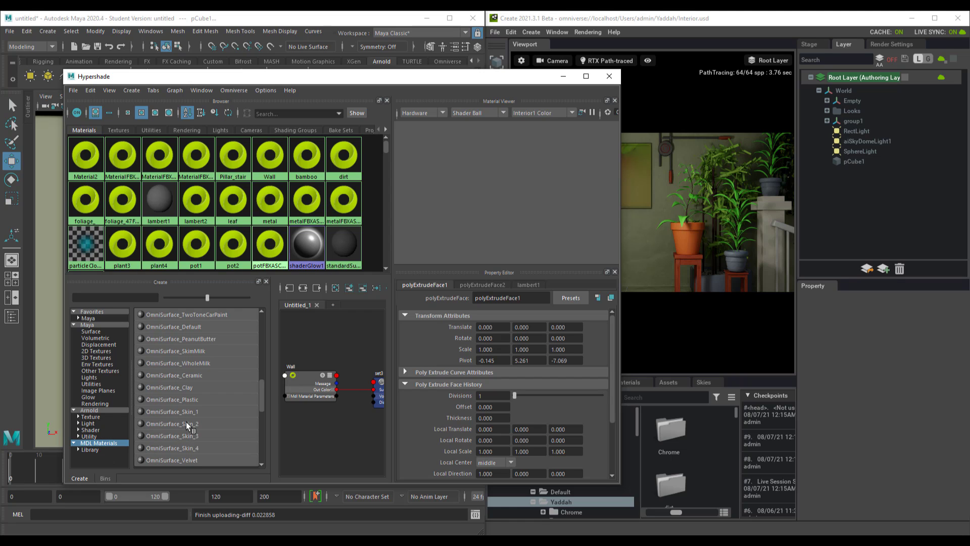
pyautogui.scroll(5, 185, 421)
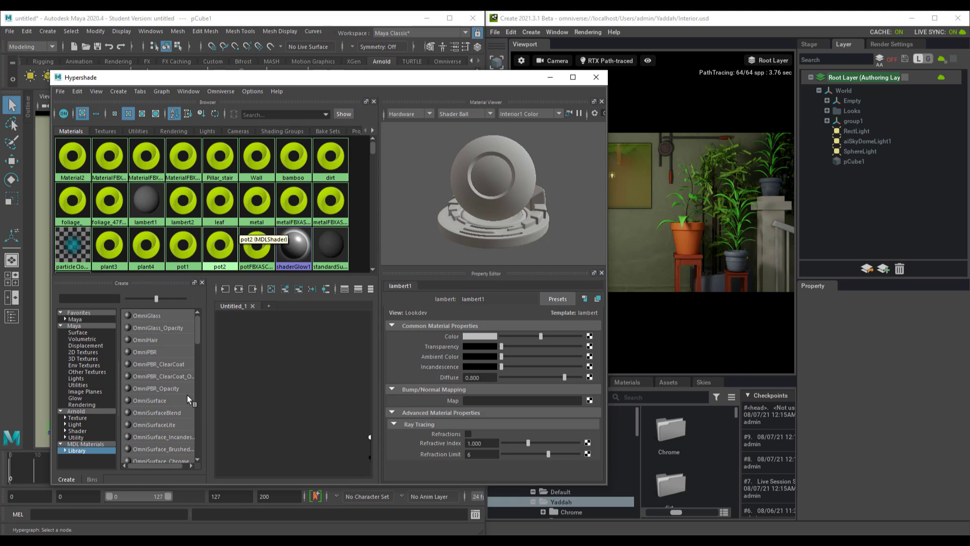
# Create an OmniSurface material named Wooden_Frame and set its base color to salmon pink.
pyautogui.click(172, 401)
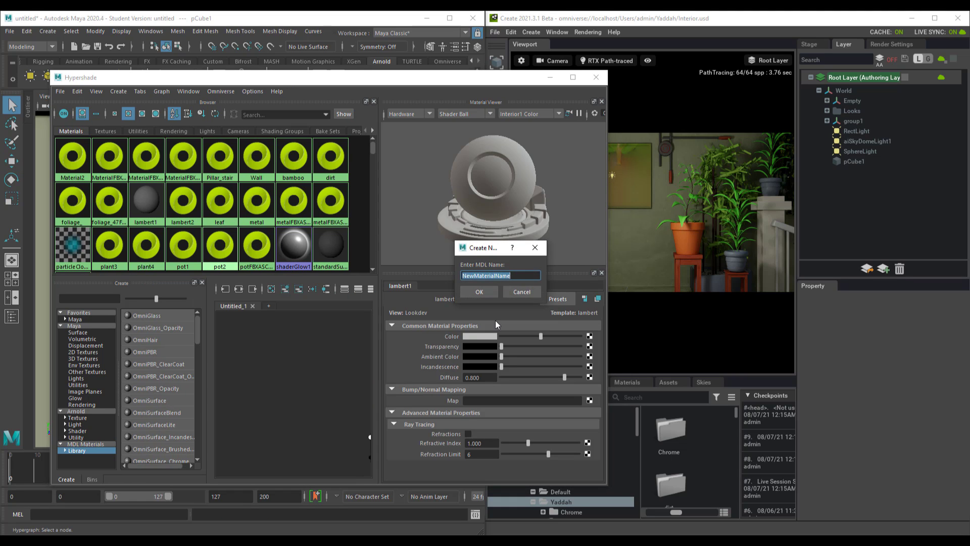
pyautogui.write('Wooden ')
pyautogui.write('Frame')
pyautogui.press('Return')
pyautogui.click(472, 388)
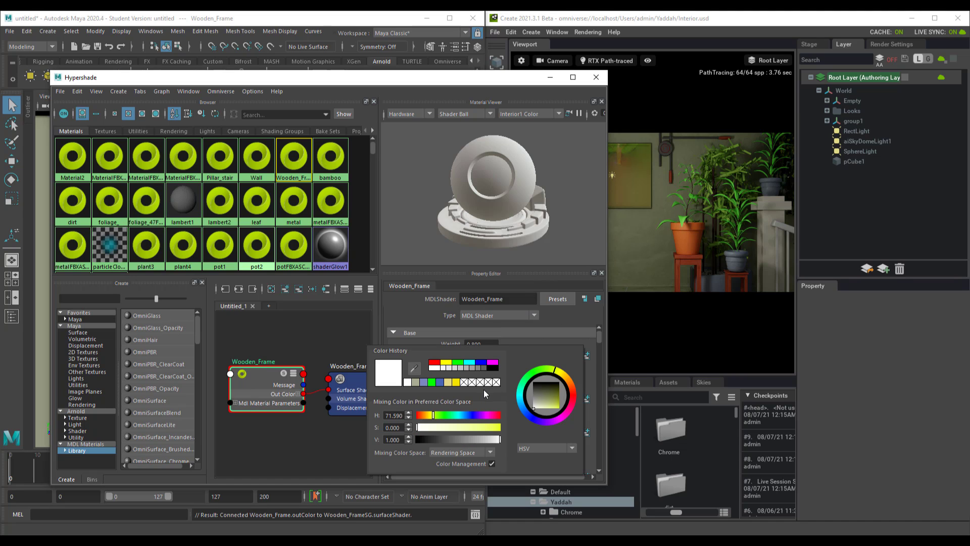
pyautogui.moveTo(438, 416); pyautogui.dragTo(477, 426)
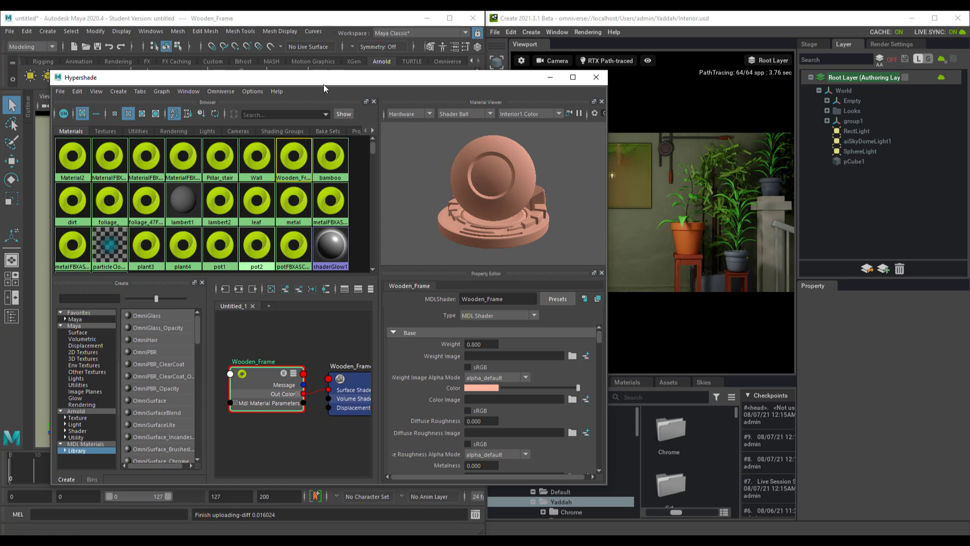
# Assign the Wooden_Frame material to the wall frame, moving the Hypershade window out of the way.
pyautogui.moveTo(286, 81); pyautogui.dragTo(531, 73)
pyautogui.click(227, 278)
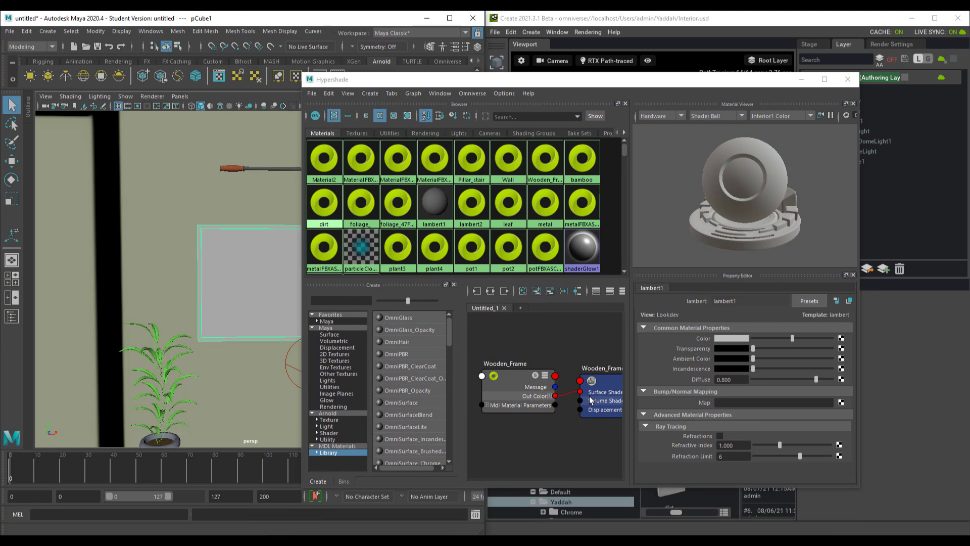
pyautogui.moveTo(512, 377); pyautogui.dragTo(503, 349, button='right')
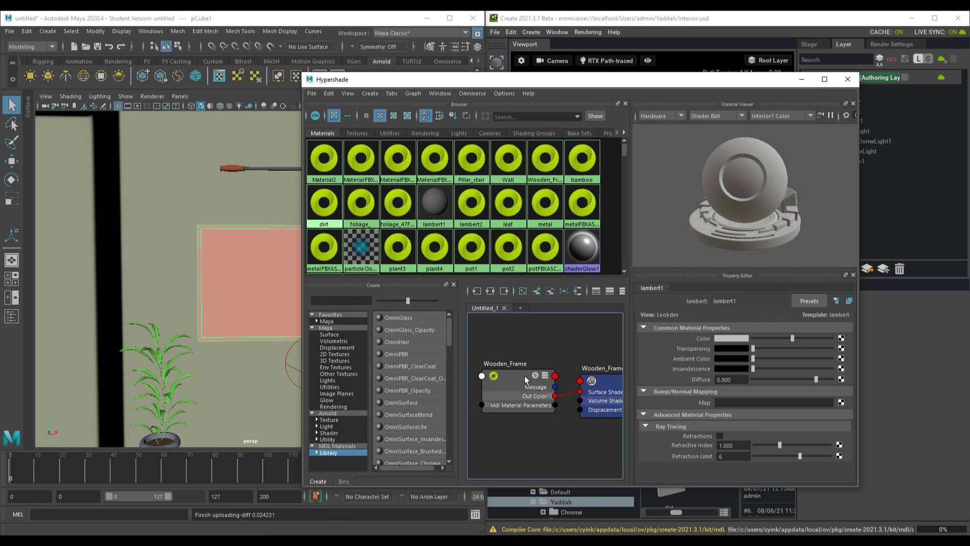
pyautogui.moveTo(602, 85); pyautogui.dragTo(0, 152)
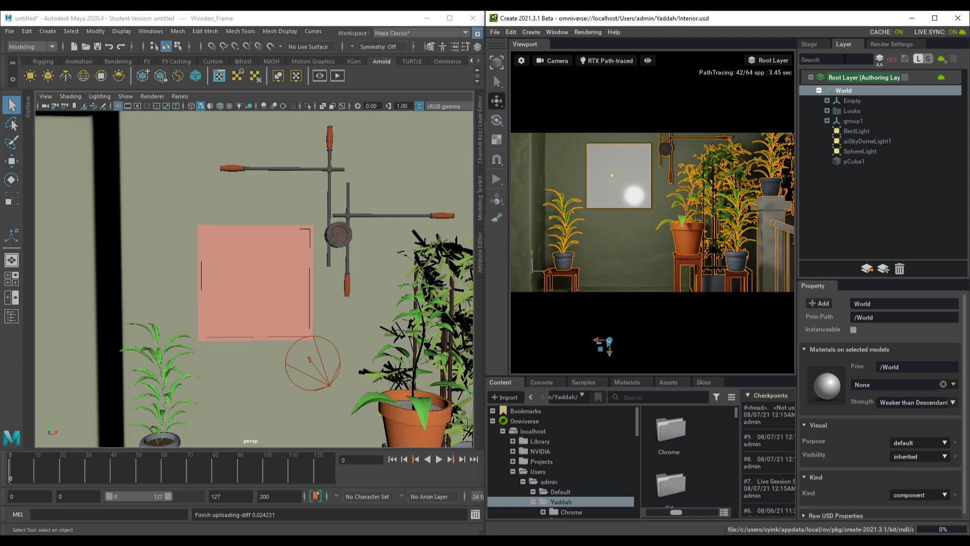
# Select pCube1 in Create, enlarge the Create window, and clear the object's material assignment.
pyautogui.click(226, 236)
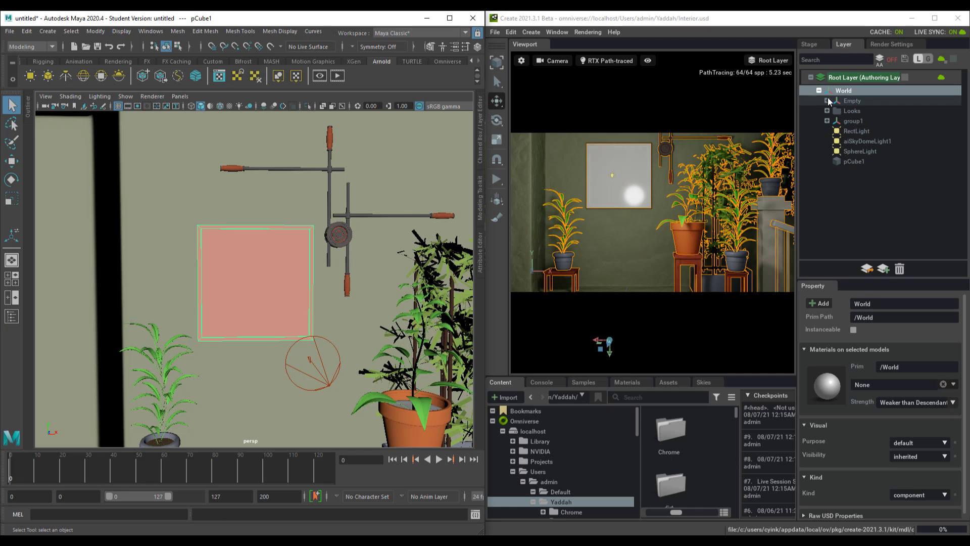
pyautogui.click(860, 161)
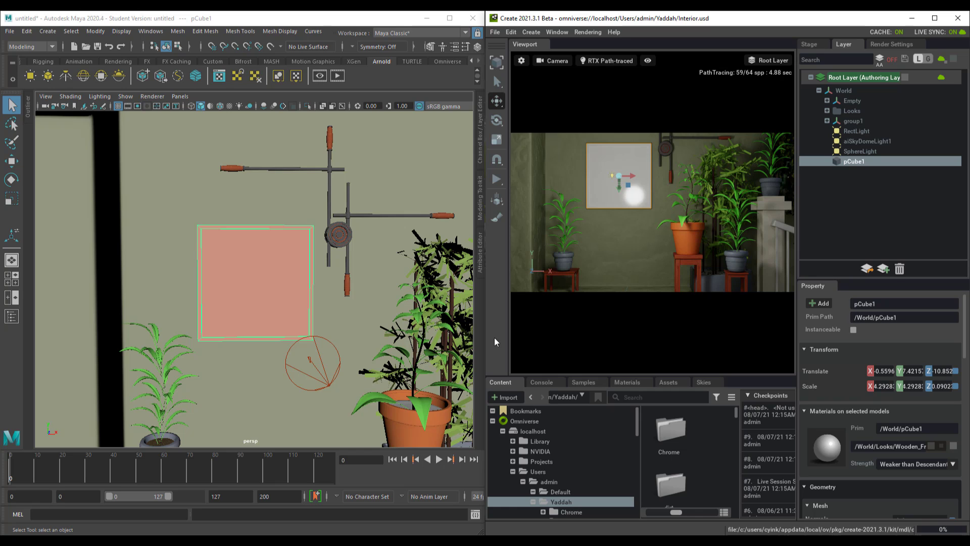
pyautogui.moveTo(484, 336); pyautogui.dragTo(373, 336)
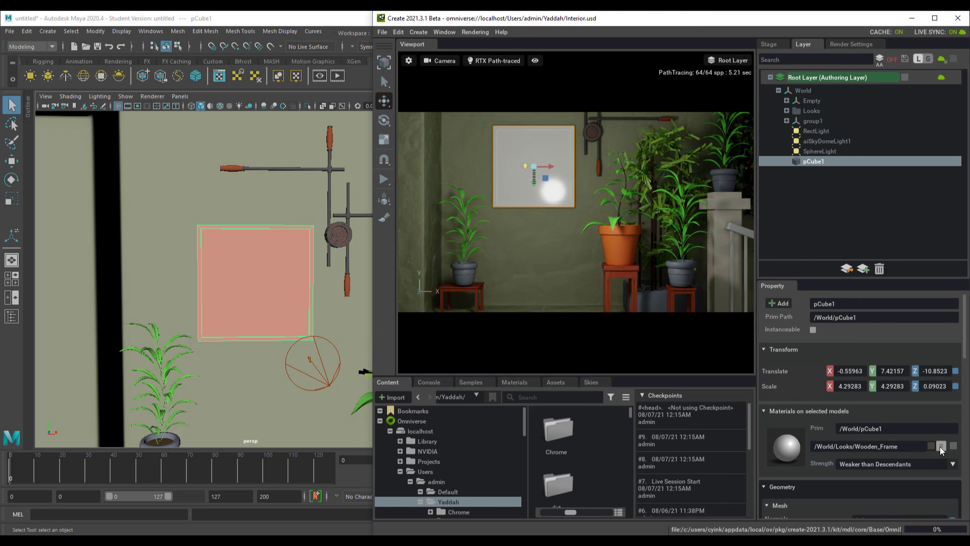
pyautogui.click(931, 445)
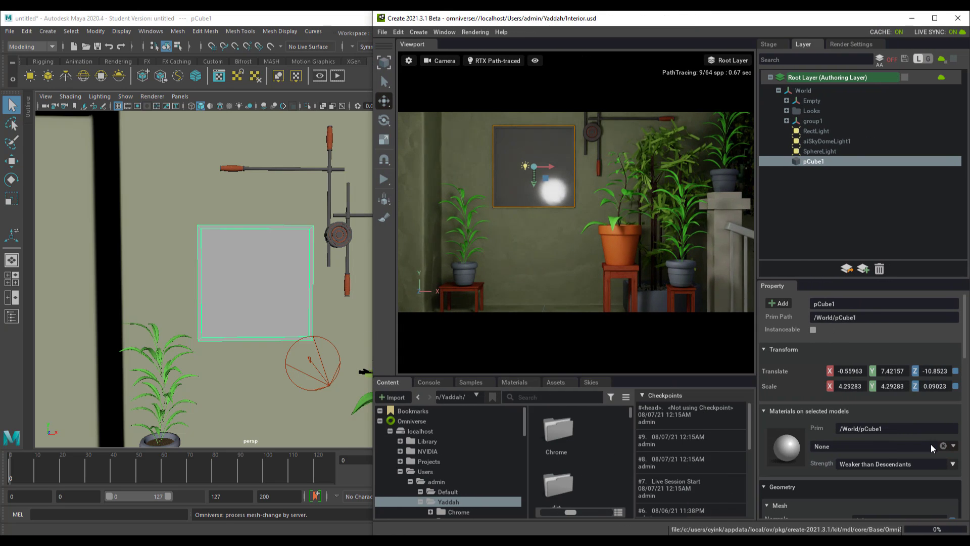
# Search the materials for "wooden", assign Wooden_Frame to pCube1 again, and restore the even split between both windows.
pyautogui.click(953, 446)
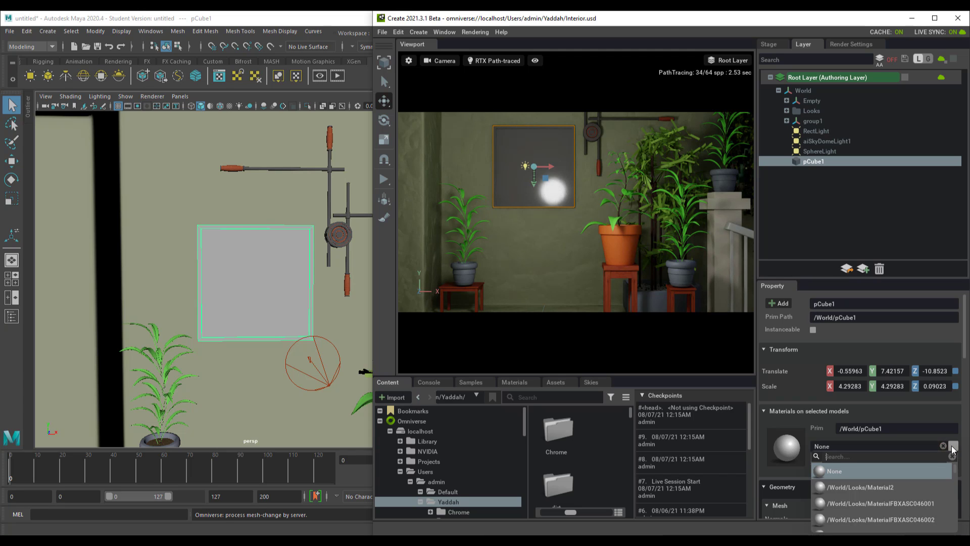
pyautogui.write('wooden')
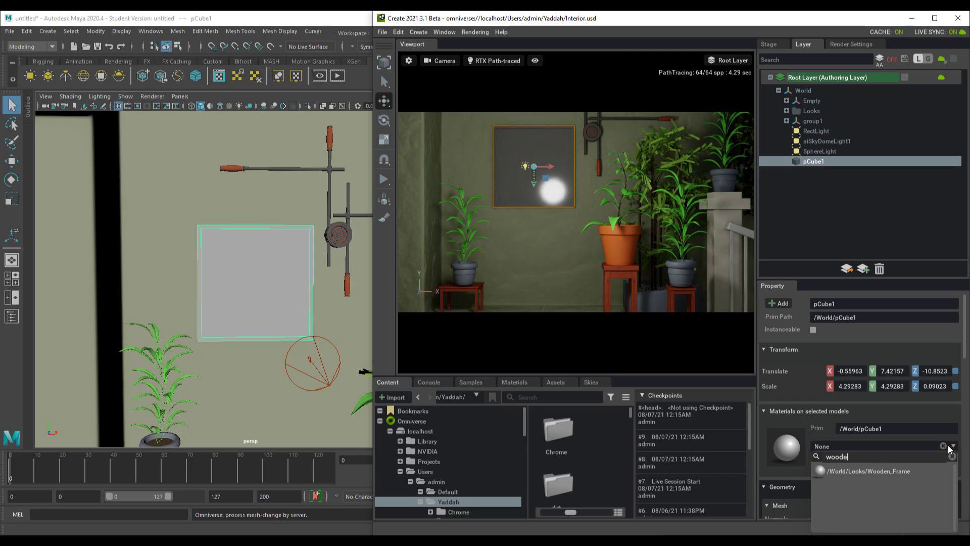
pyautogui.click(879, 466)
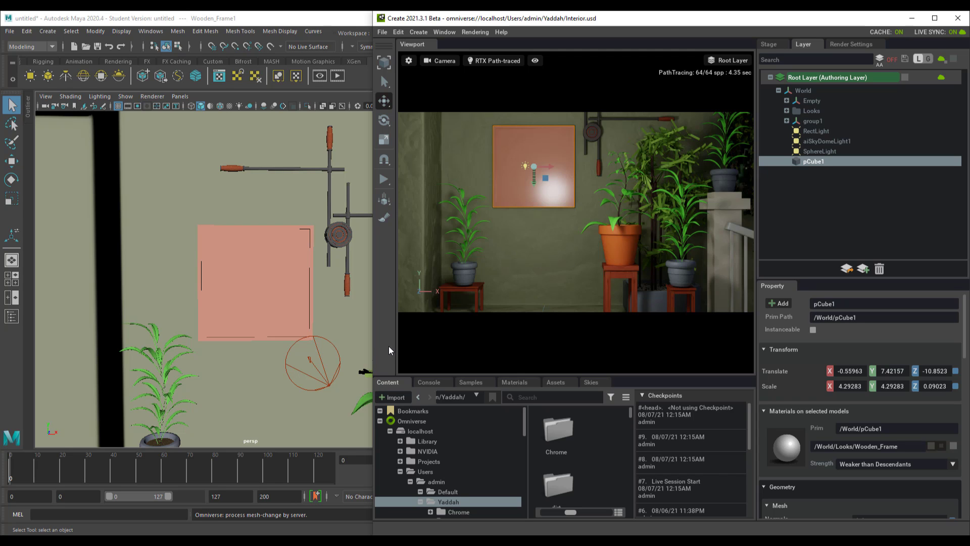
pyautogui.moveTo(369, 343); pyautogui.dragTo(482, 367)
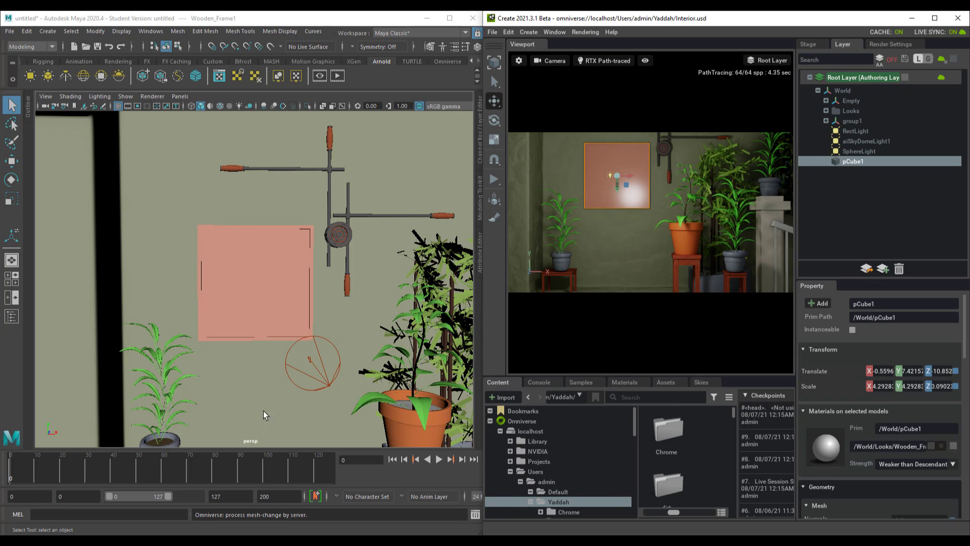
# Select the small potted plant on the stool in Maya, including its pot and leaves, and shift it slightly along the stool.
pyautogui.keyDown('alt'); pyautogui.moveTo(267, 411); pyautogui.dragTo(314, 349, button='middle'); pyautogui.keyUp('alt')
pyautogui.click(200, 383)
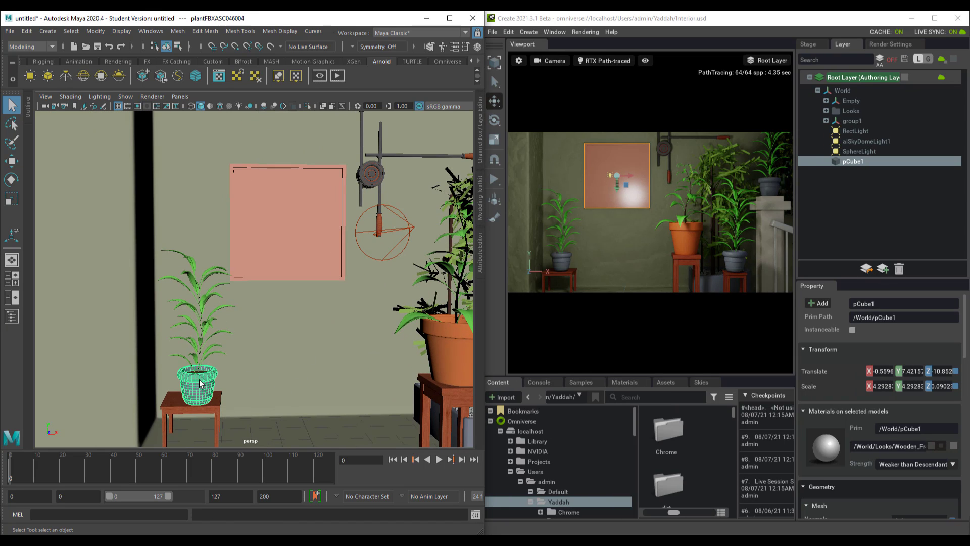
pyautogui.click(199, 357)
pyautogui.press('w')
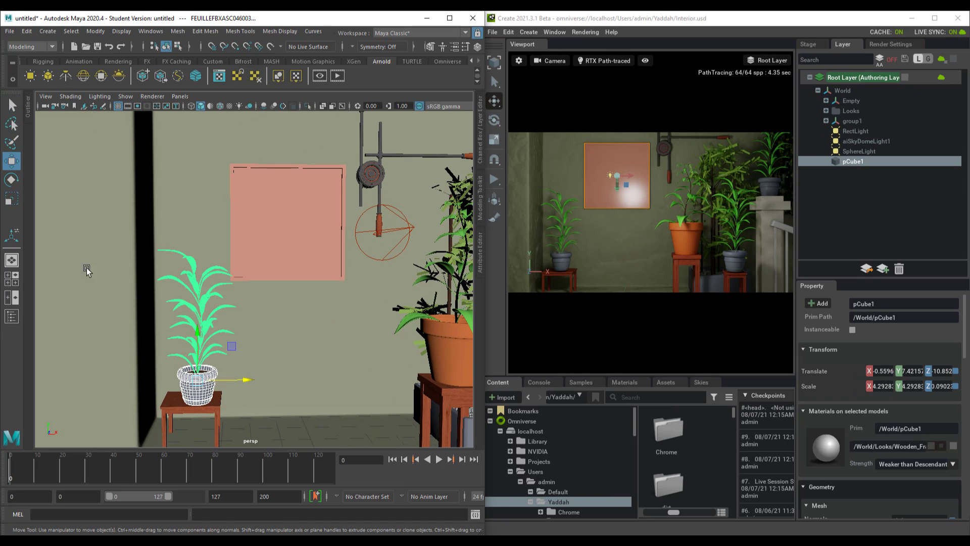
pyautogui.keyDown('alt'); pyautogui.moveTo(234, 389); pyautogui.dragTo(192, 362); pyautogui.keyUp('alt')
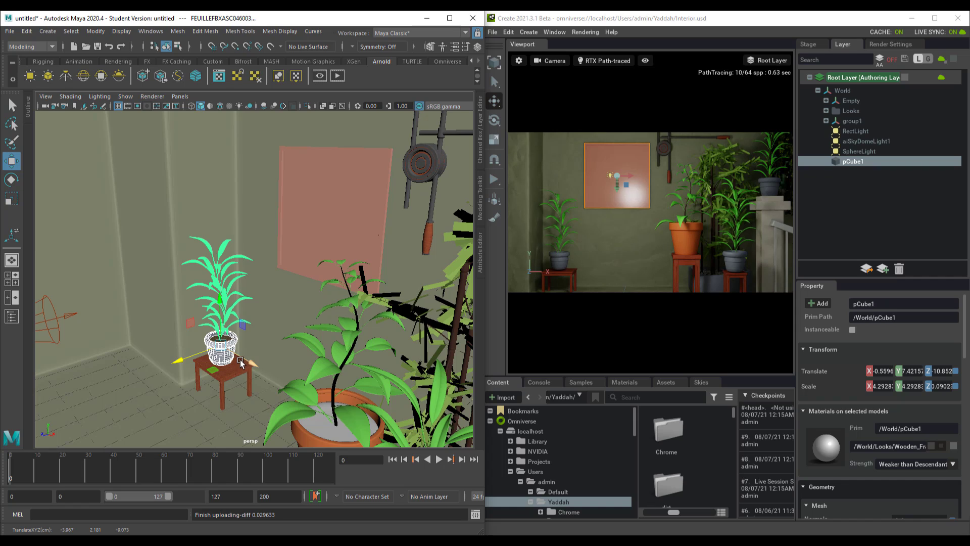
pyautogui.moveTo(252, 363); pyautogui.dragTo(255, 365)
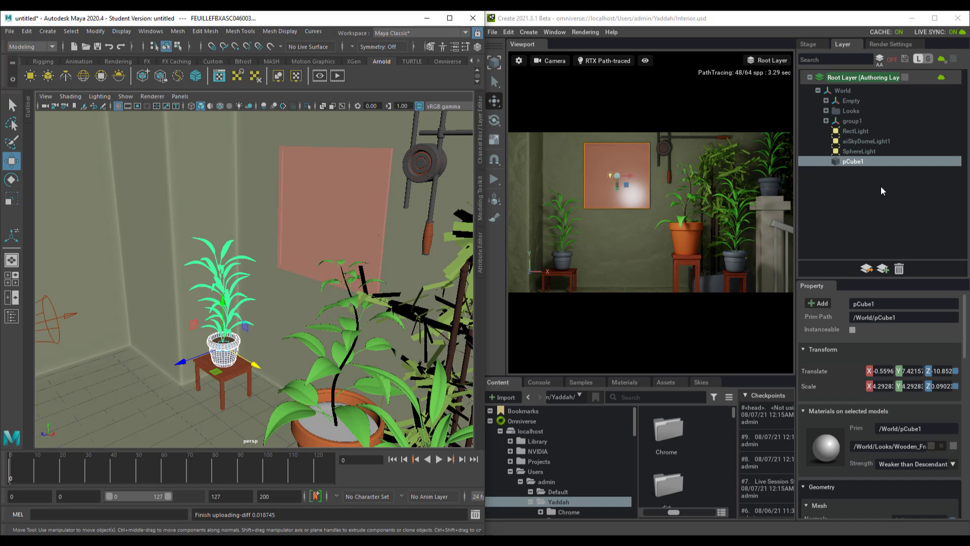
# Select aiSkyDomeLight1 in Create and examine its intensity, exposure and texture properties.
pyautogui.click(860, 140)
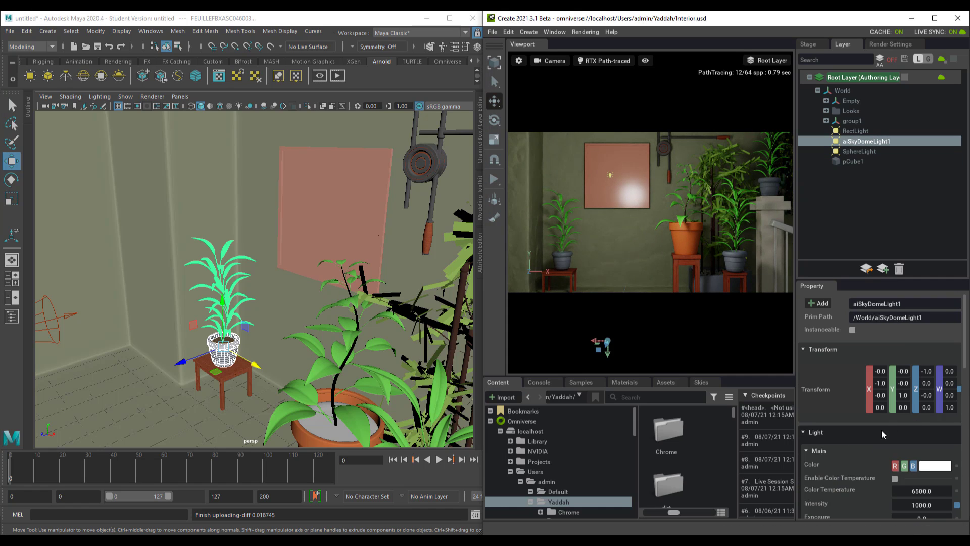
pyautogui.scroll(-1, 874, 481)
pyautogui.scroll(-1, 875, 481)
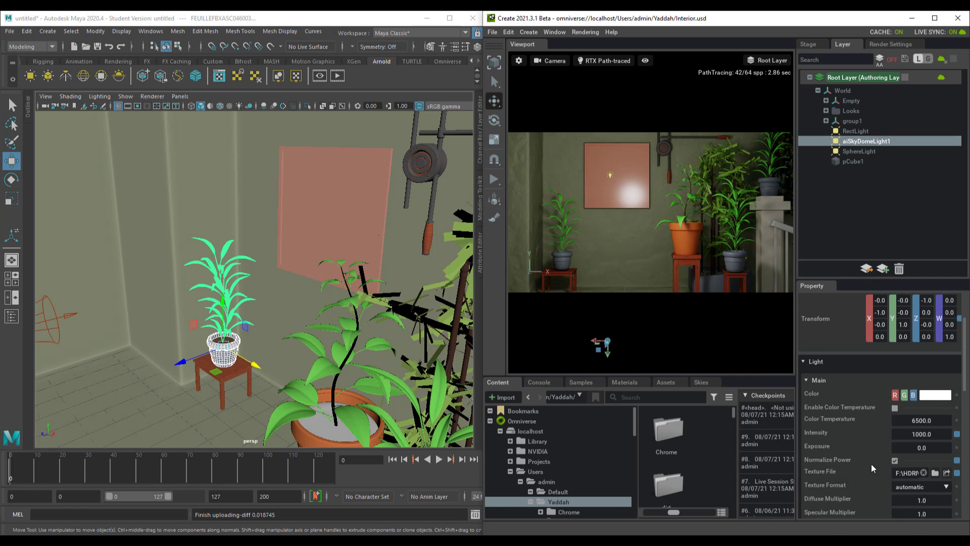
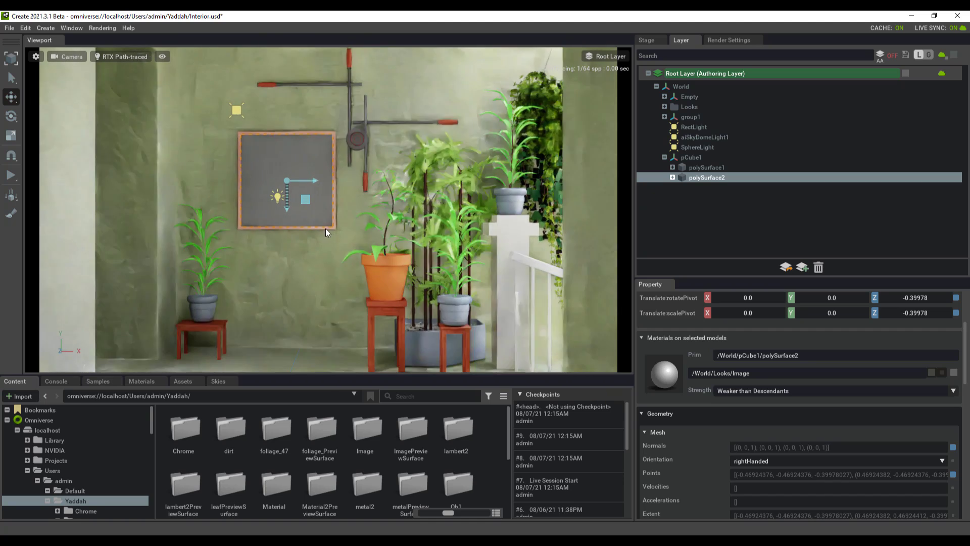
# Adjust the exposure of aiSkyDomeLight1 in Create and tint its light color warm yellow.
pyautogui.click(715, 232)
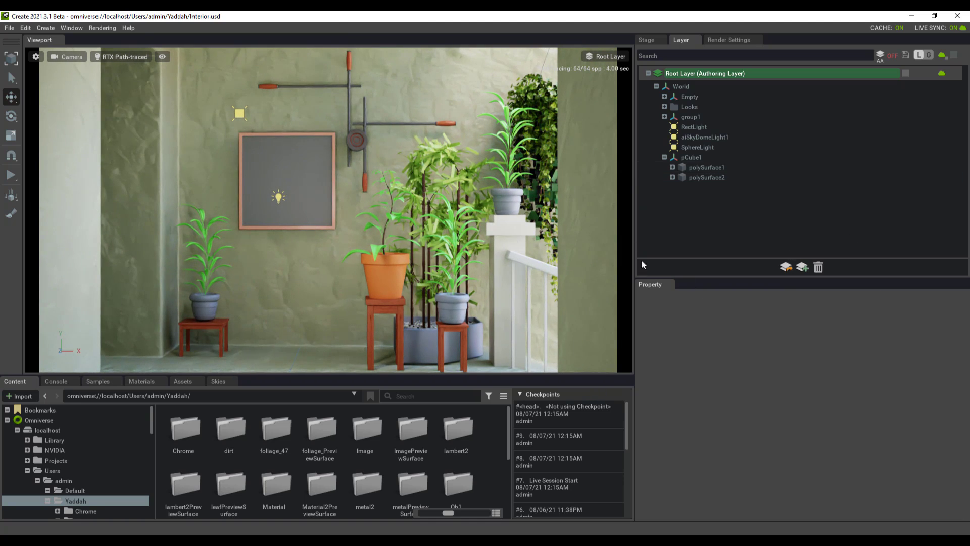
pyautogui.click(699, 137)
pyautogui.scroll(-3, 829, 416)
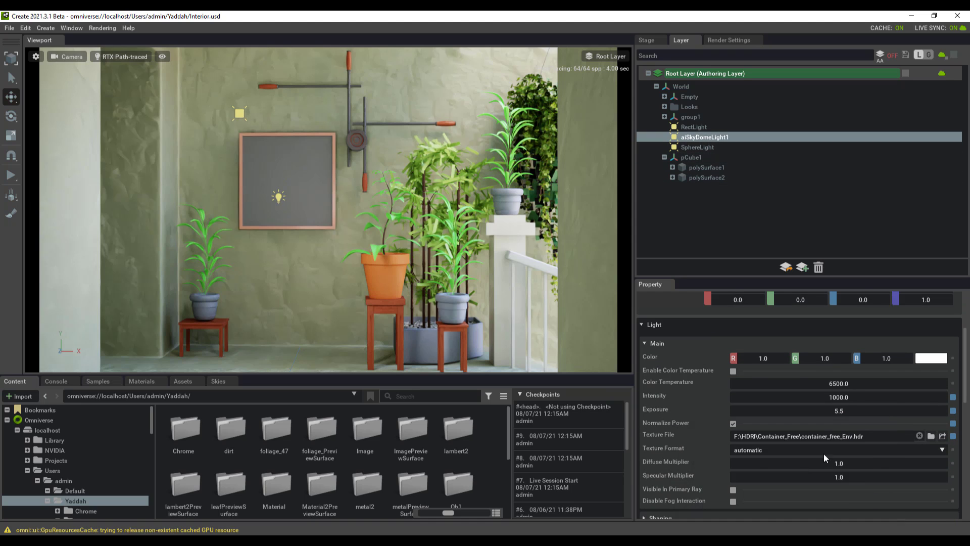
pyautogui.moveTo(842, 411)
pyautogui.mouseDown()
pyautogui.moveTo(829, 411)
pyautogui.moveTo(839, 407)
pyautogui.mouseUp()
pyautogui.click(932, 358)
pyautogui.moveTo(902, 370)
pyautogui.mouseDown()
pyautogui.moveTo(874, 378)
pyautogui.moveTo(922, 378)
pyautogui.moveTo(890, 374)
pyautogui.moveTo(897, 380)
pyautogui.mouseUp()
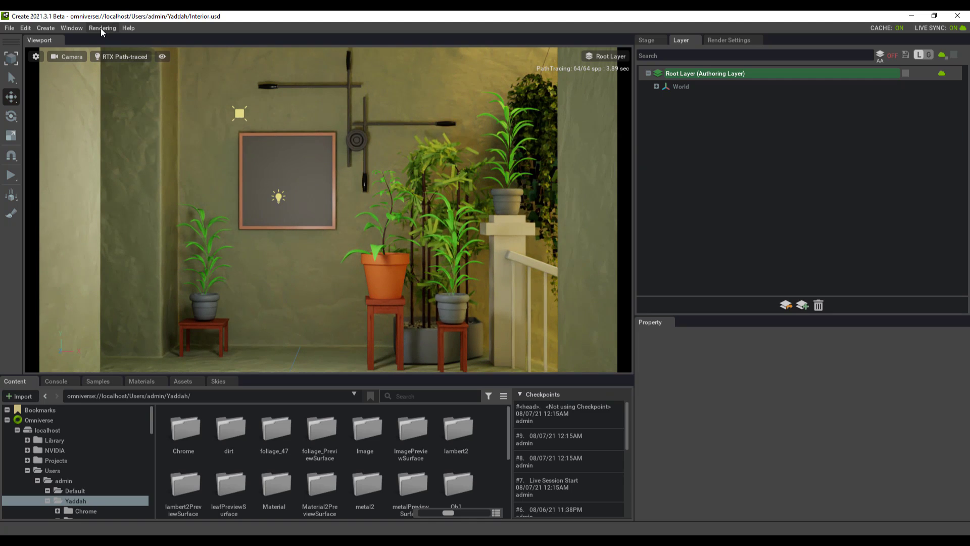
# Open the render settings and review the Common, Path Tracing and Post Processing categories.
pyautogui.click(101, 29)
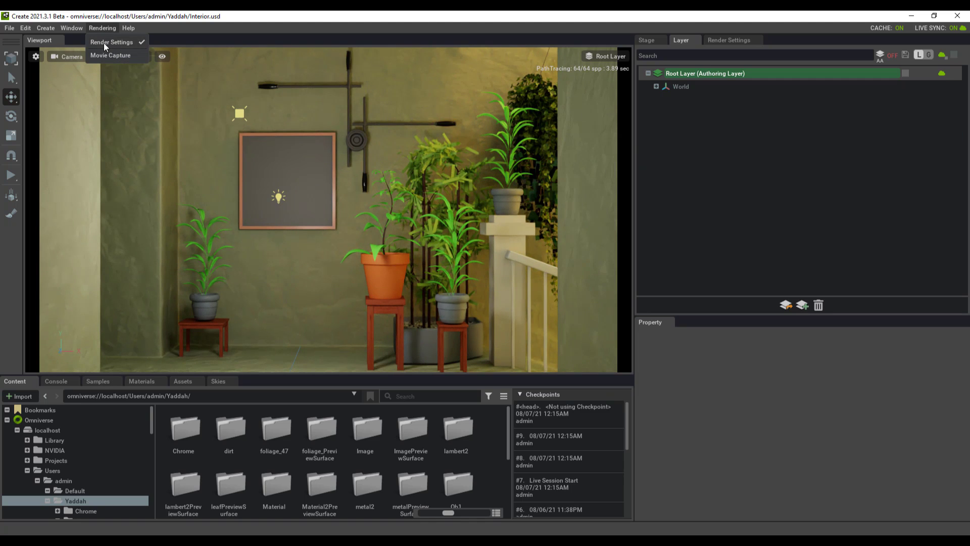
pyautogui.click(710, 39)
pyautogui.click(717, 41)
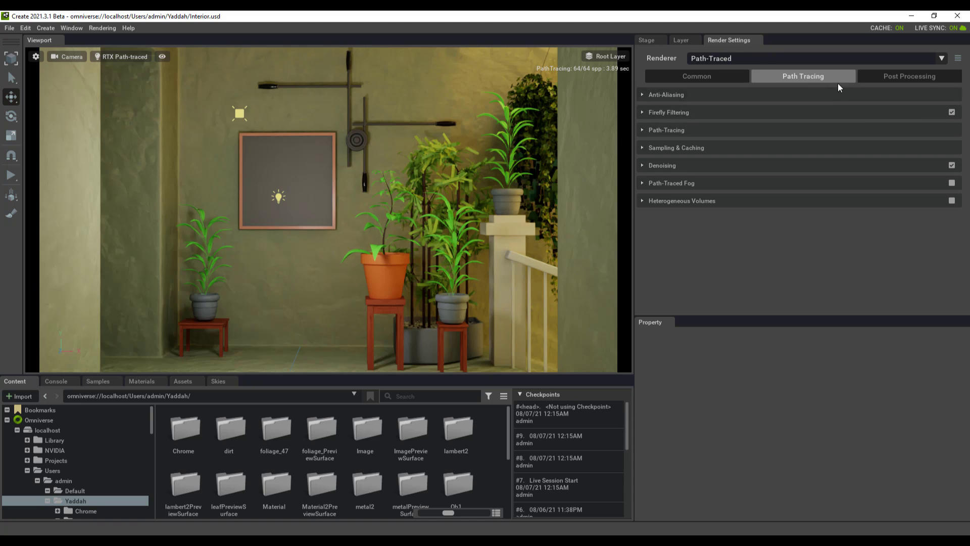
pyautogui.click(711, 80)
pyautogui.click(787, 80)
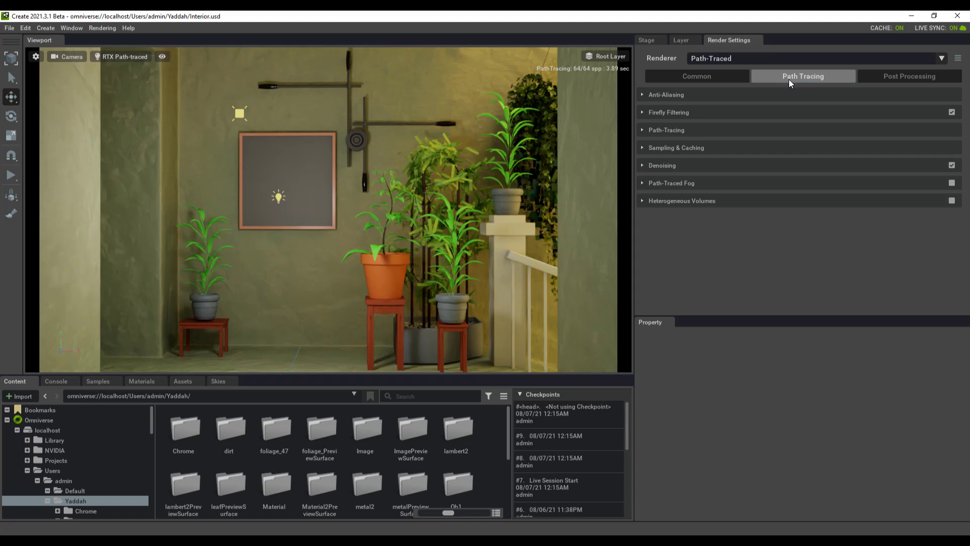
pyautogui.click(907, 80)
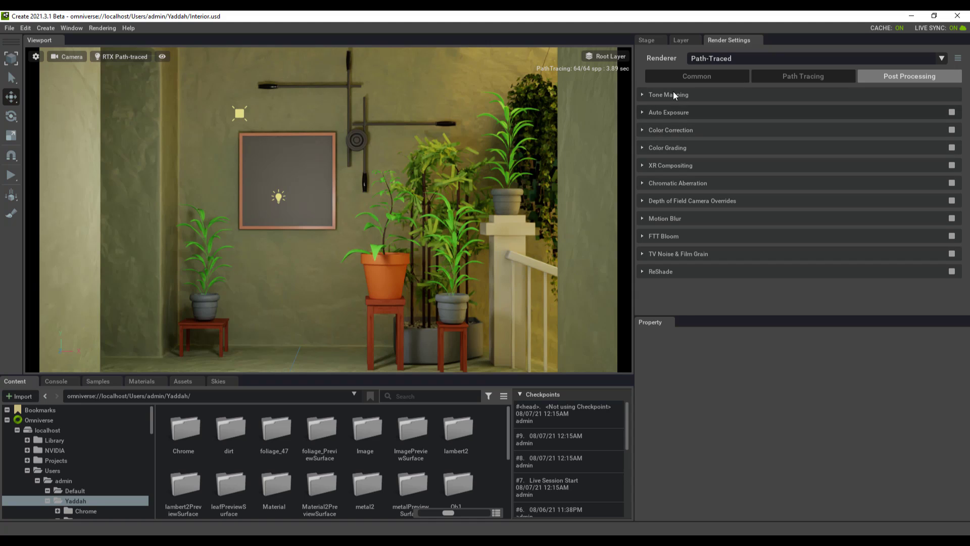
# Examine the Motion Blur options, switch Depth of Field Camera Overrides on and off, and return to the Common render settings.
pyautogui.click(647, 218)
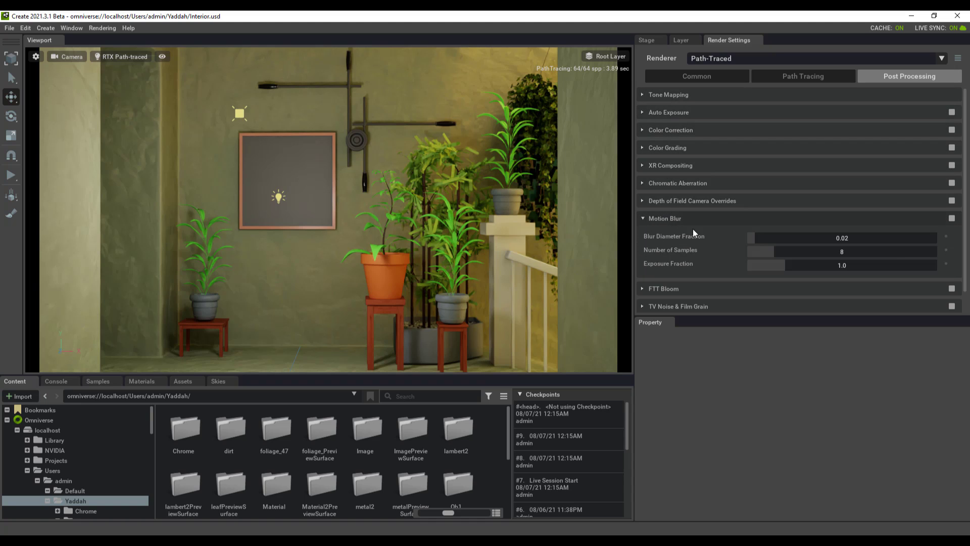
pyautogui.click(953, 217)
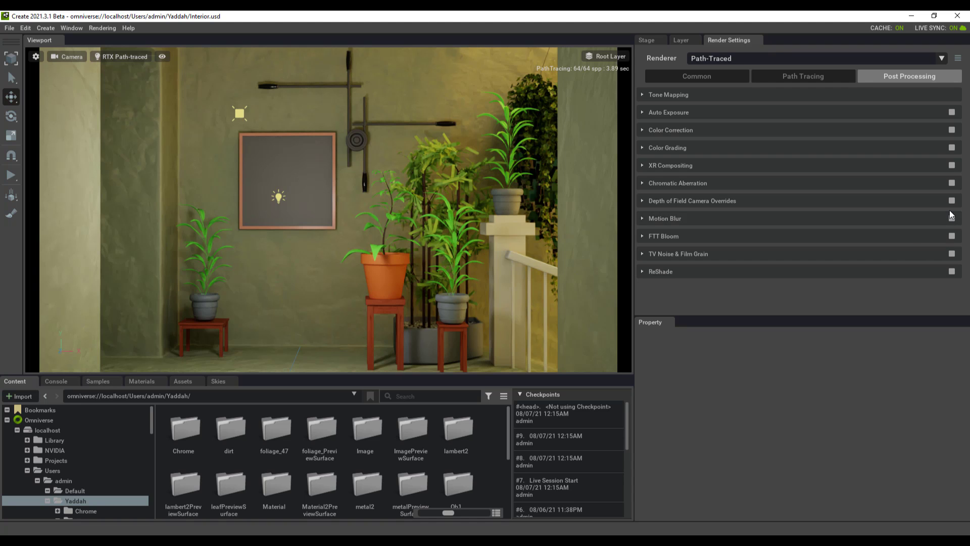
pyautogui.click(952, 201)
pyautogui.click(952, 201)
pyautogui.click(696, 75)
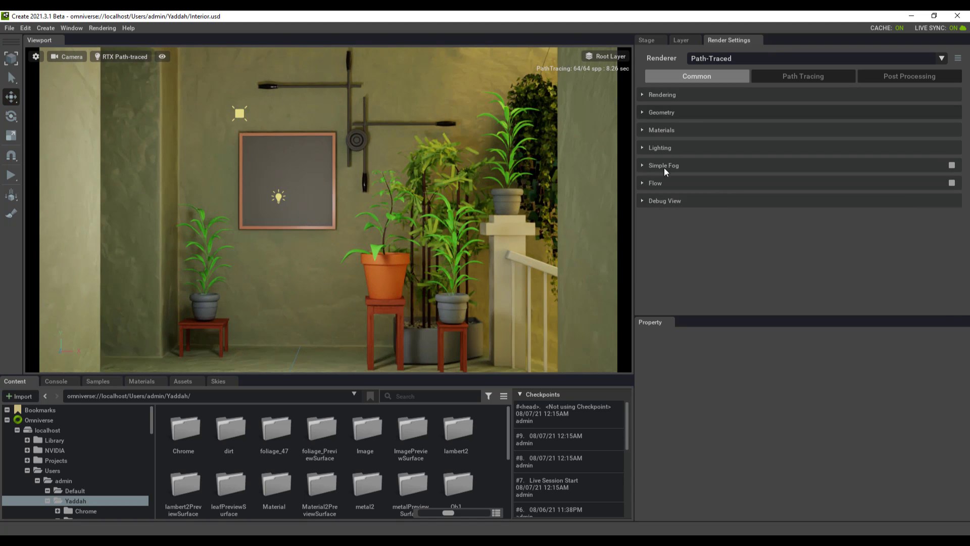
# Open Movie Capture and check the available movie types and camera choices.
pyautogui.click(103, 28)
pyautogui.click(101, 56)
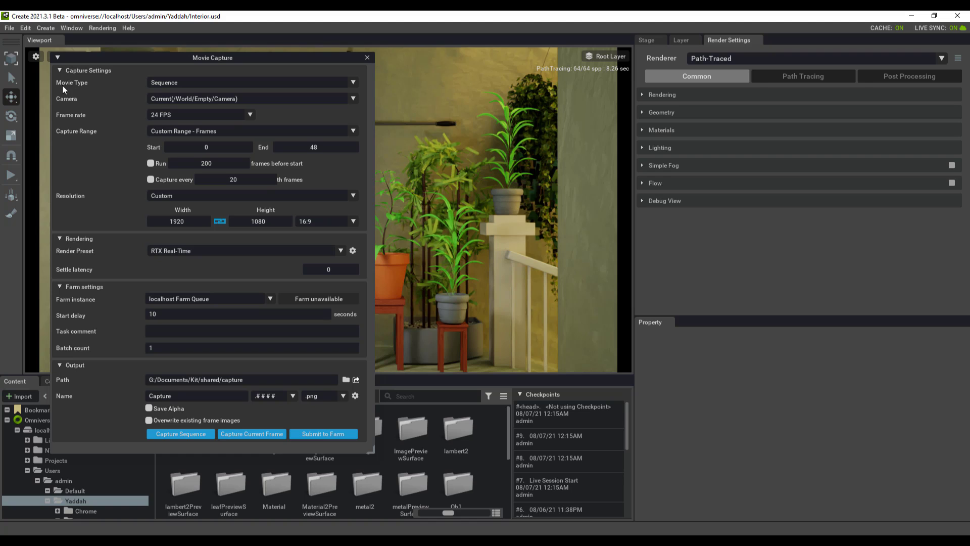
pyautogui.click(174, 83)
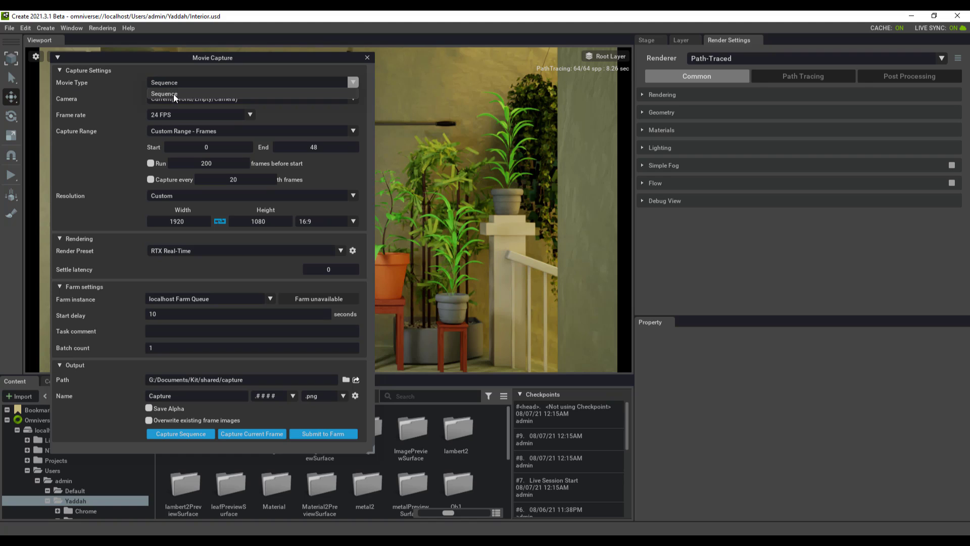
pyautogui.click(116, 96)
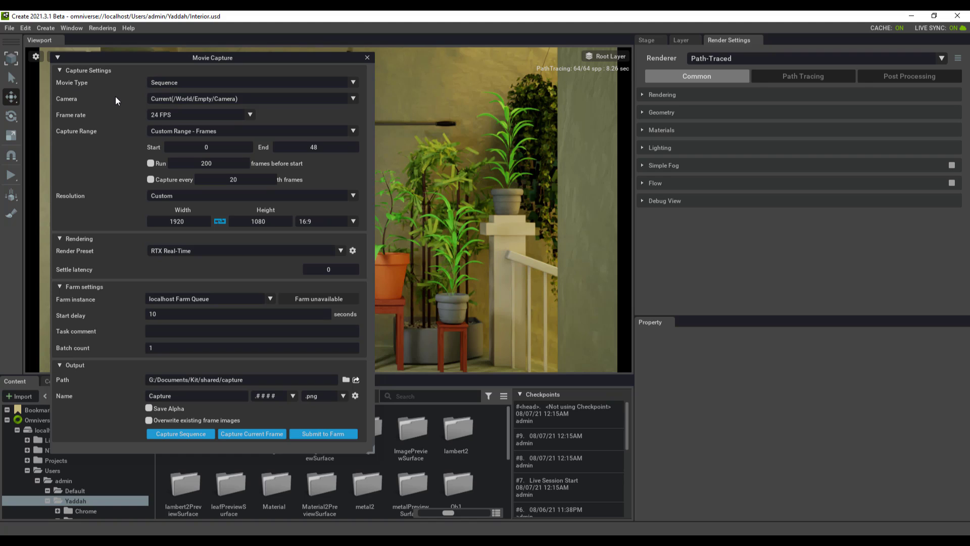
pyautogui.click(236, 99)
pyautogui.click(236, 99)
pyautogui.press('space')
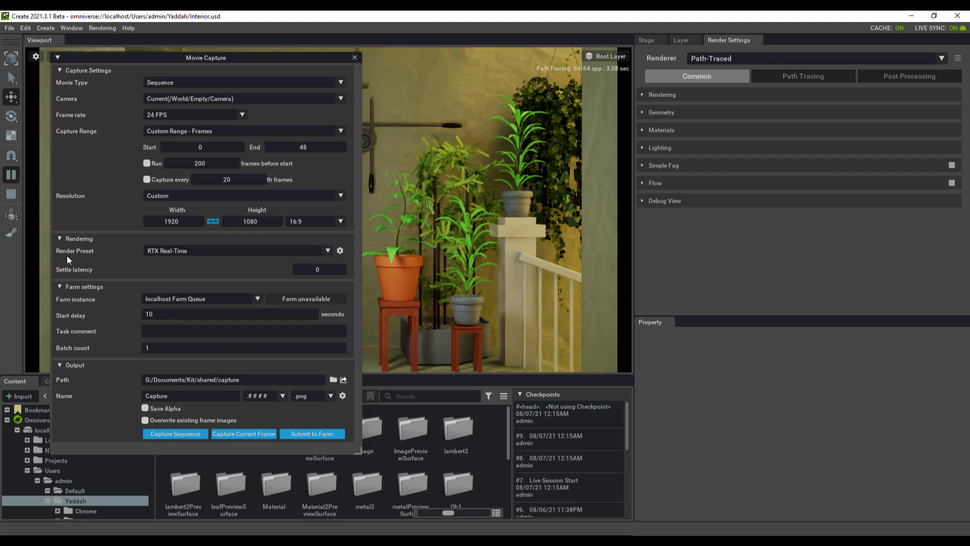
# Set the capture's render preset to RTX Path-Traced, name the output Capture2 in .png format, and capture the current frame.
pyautogui.click(323, 252)
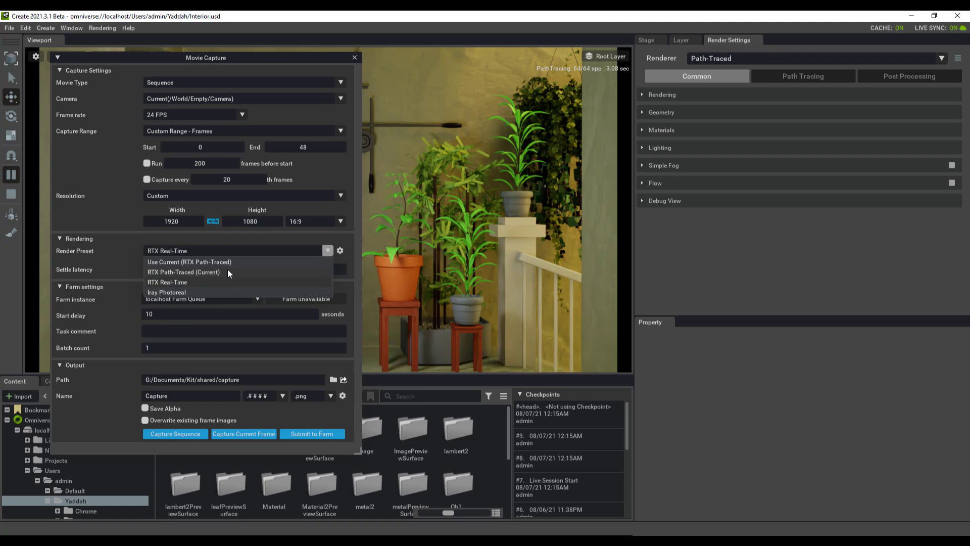
pyautogui.click(172, 274)
pyautogui.scroll(-3, 173, 274)
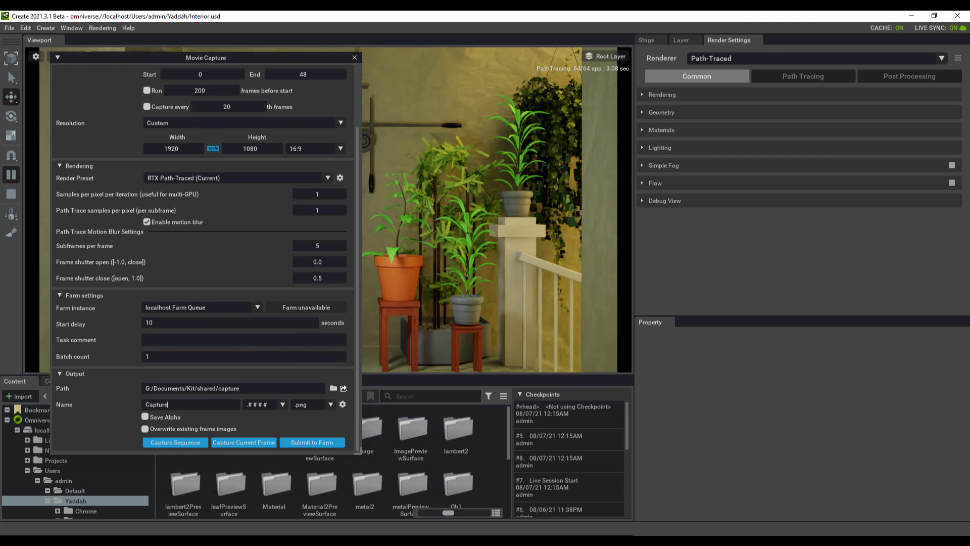
pyautogui.write('2')
pyautogui.click(328, 405)
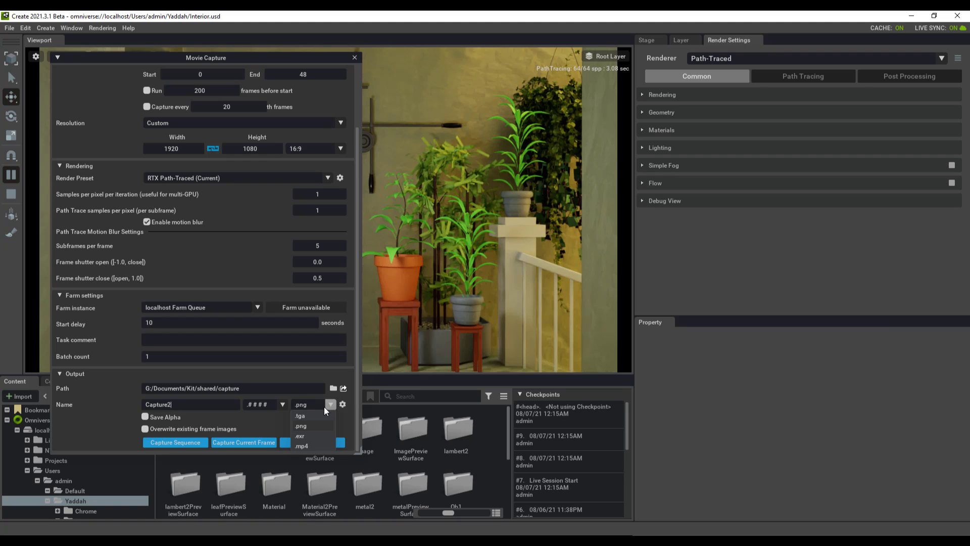
pyautogui.click(258, 426)
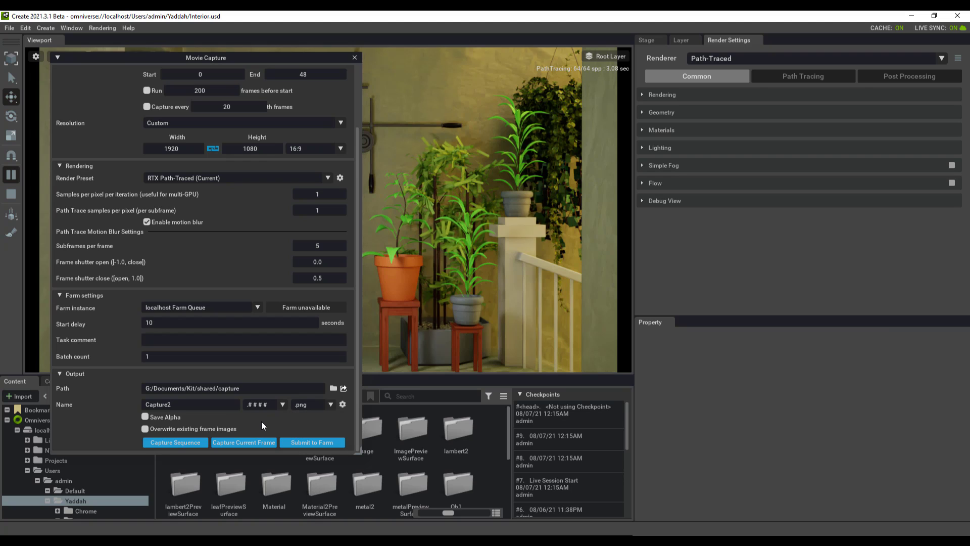
pyautogui.click(234, 443)
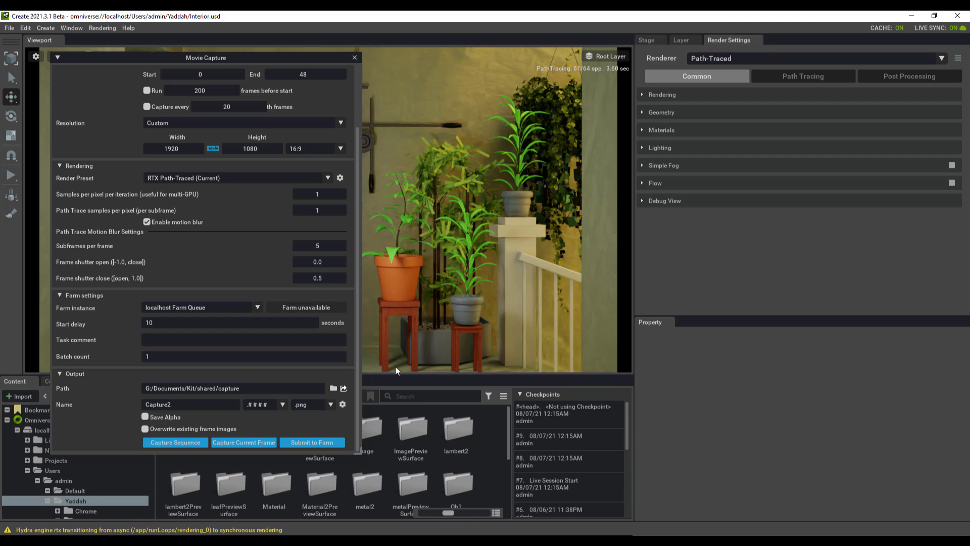
# Locate Capture2.png in the capture output folder, reveal it in File Explorer, and open the image to view the render.
pyautogui.click(334, 387)
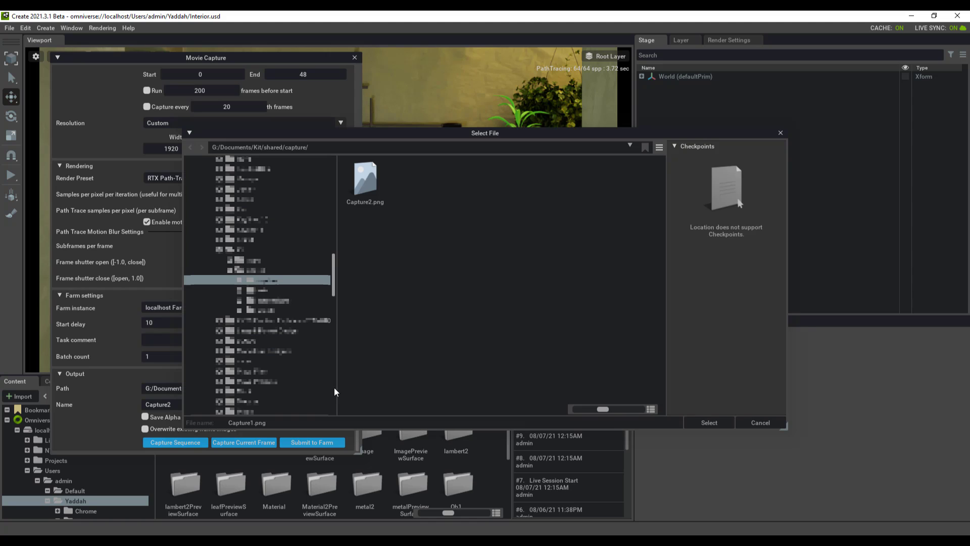
pyautogui.click(371, 179)
pyautogui.rightClick(371, 180)
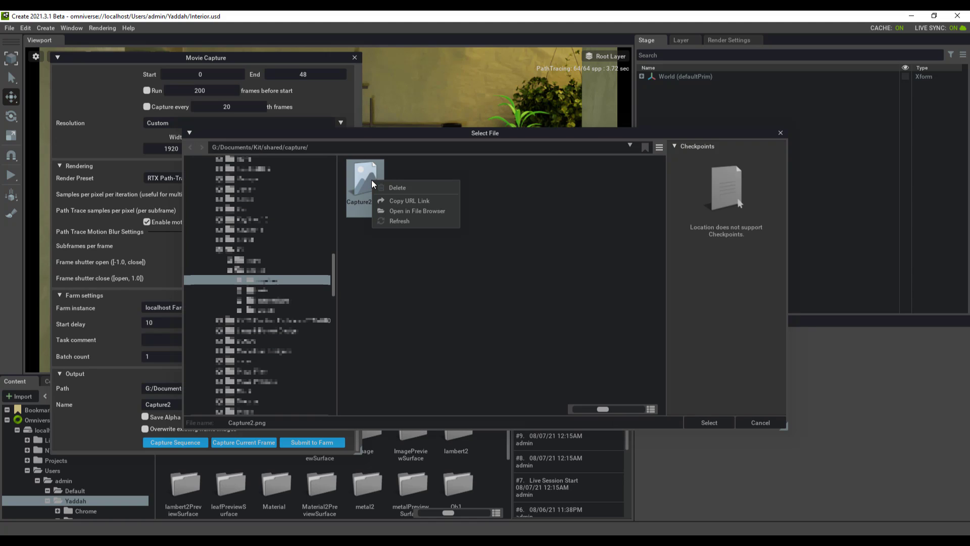
pyautogui.click(427, 210)
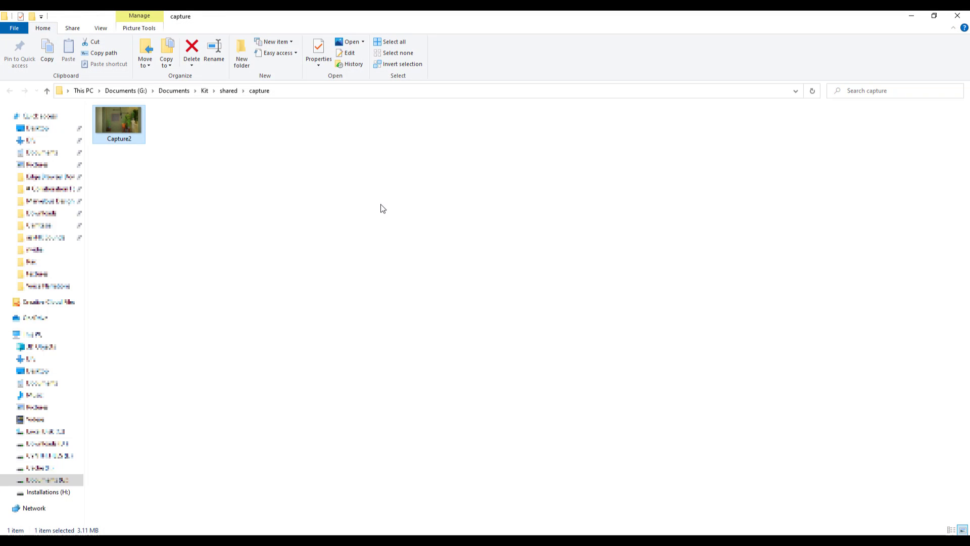
pyautogui.doubleClick(127, 125)
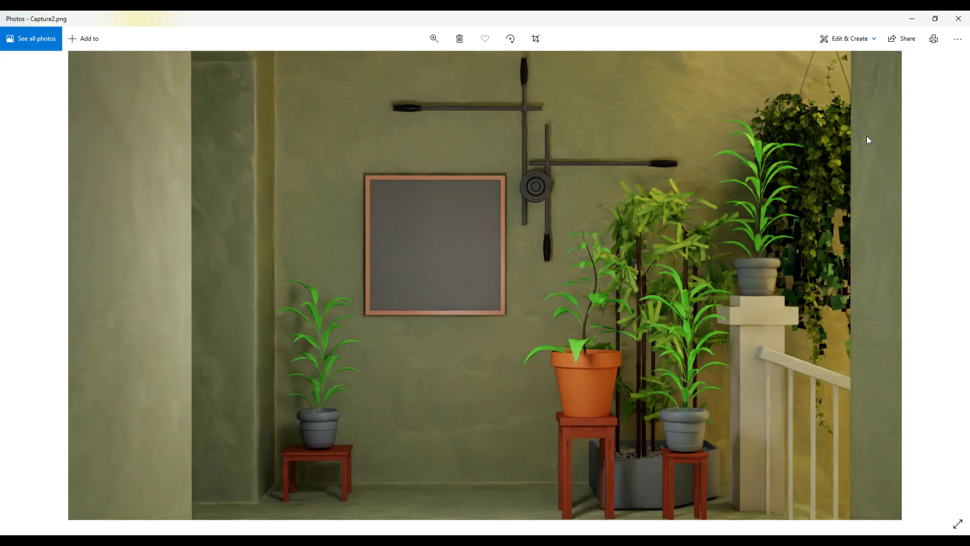
# Close the rendered image, the folder view, the file selection dialog and Movie Capture, and return to the render settings.
pyautogui.click(958, 19)
pyautogui.click(912, 16)
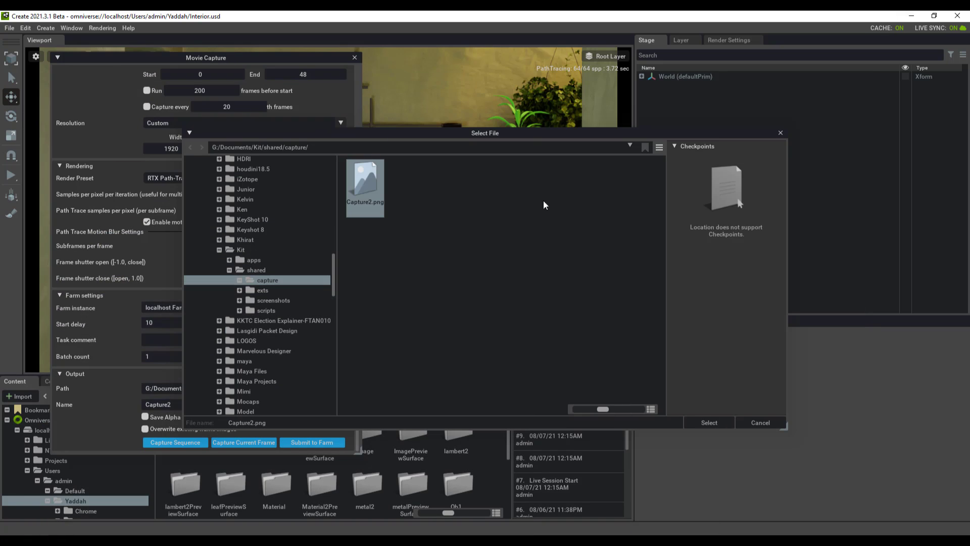
pyautogui.click(780, 132)
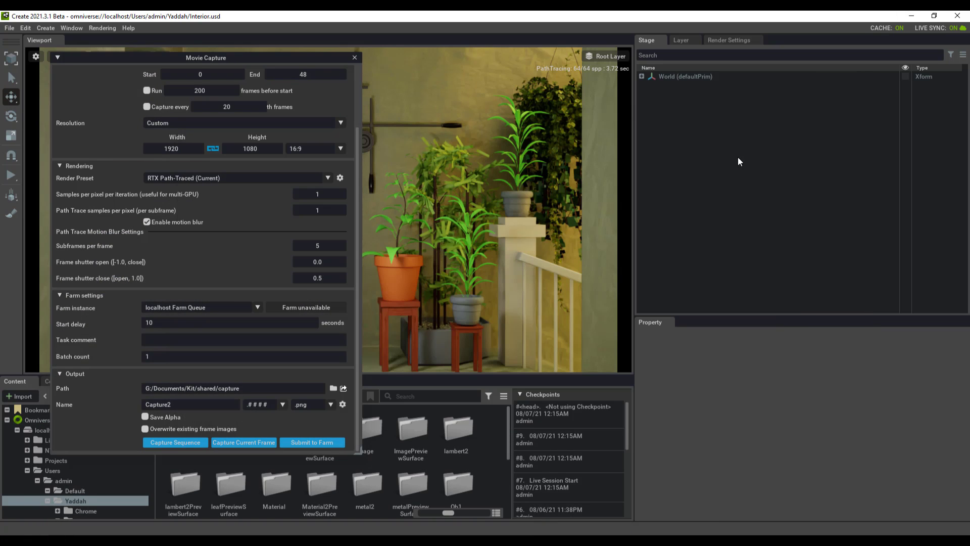
pyautogui.scroll(2, 188, 286)
pyautogui.scroll(-2, 188, 286)
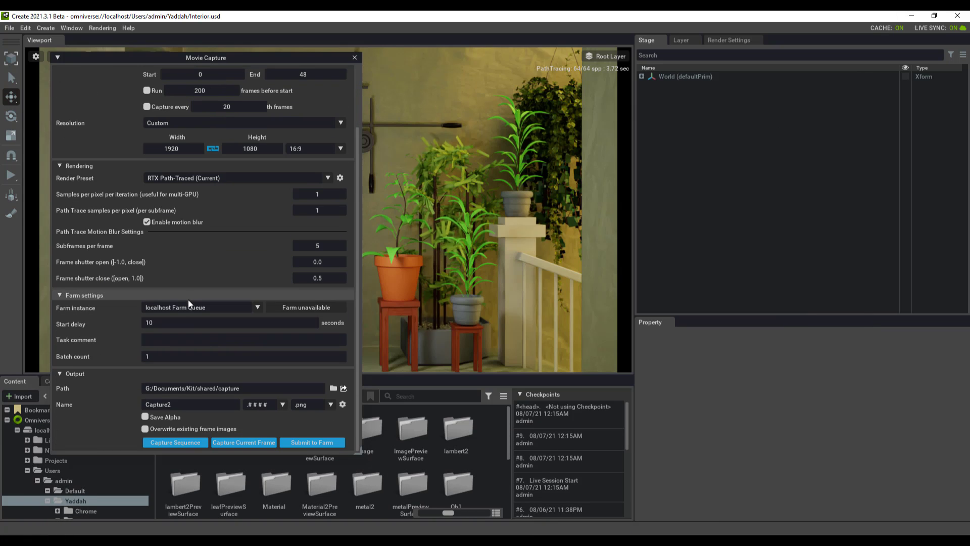
pyautogui.click(355, 58)
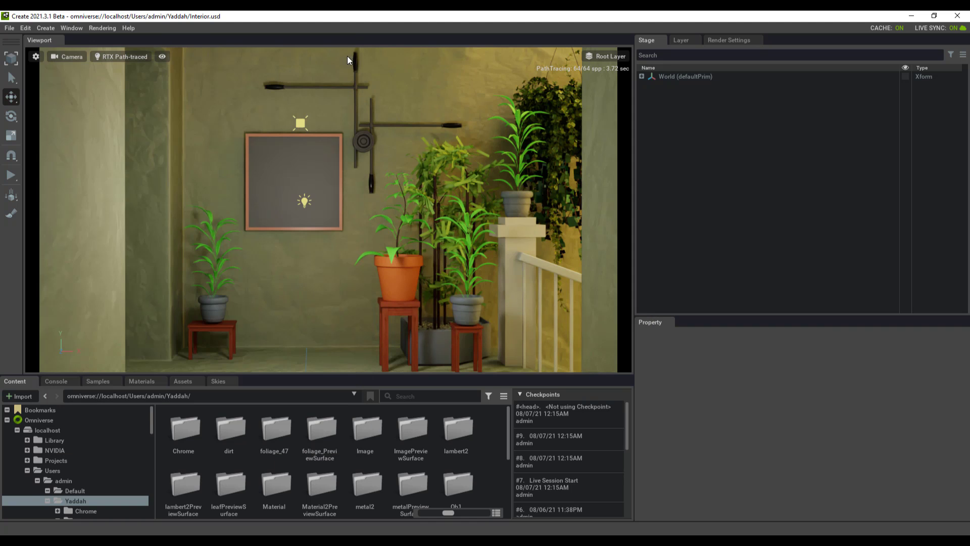
pyautogui.click(726, 42)
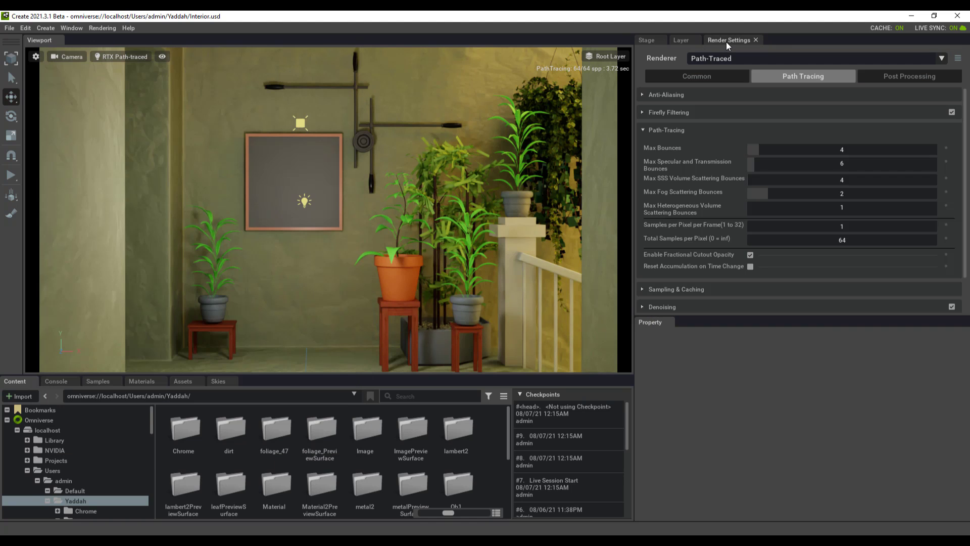
# Turn off Denoising in the path tracer settings and collapse its section.
pyautogui.scroll(-1, 736, 132)
pyautogui.click(641, 267)
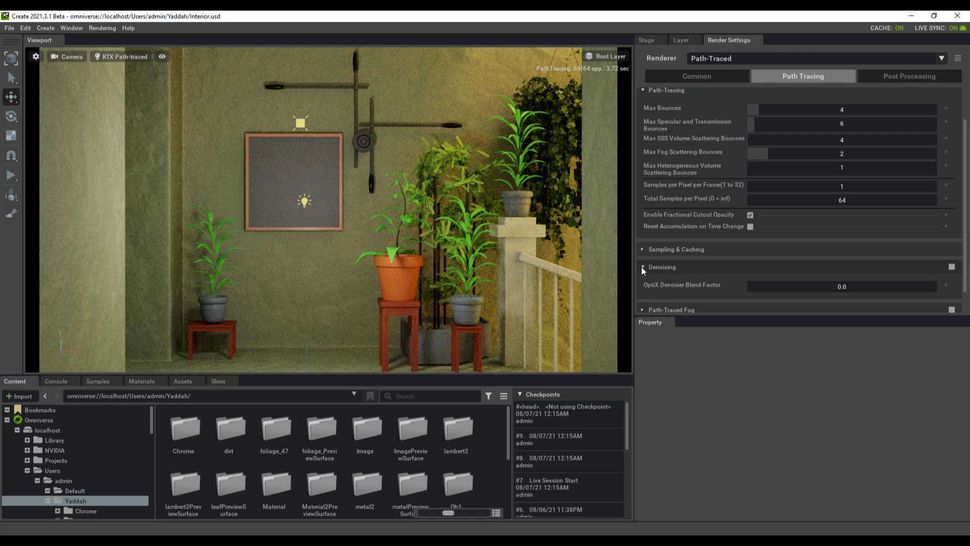
pyautogui.click(641, 266)
# Check the path tracer's Sampling & Caching options, collapse the Path-Tracing section, and inspect the Firefly Filtering intensity limits.
pyautogui.click(645, 249)
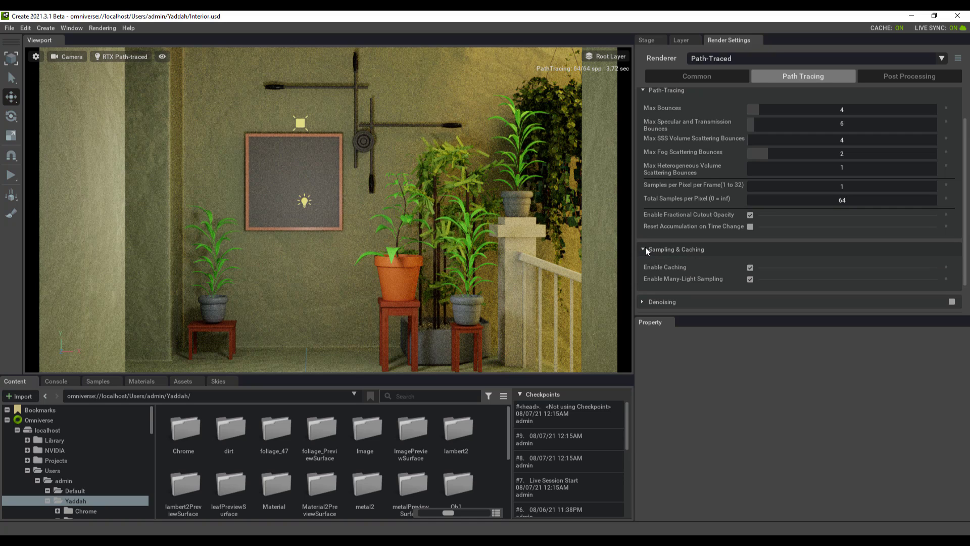
pyautogui.click(645, 249)
pyautogui.scroll(1, 670, 238)
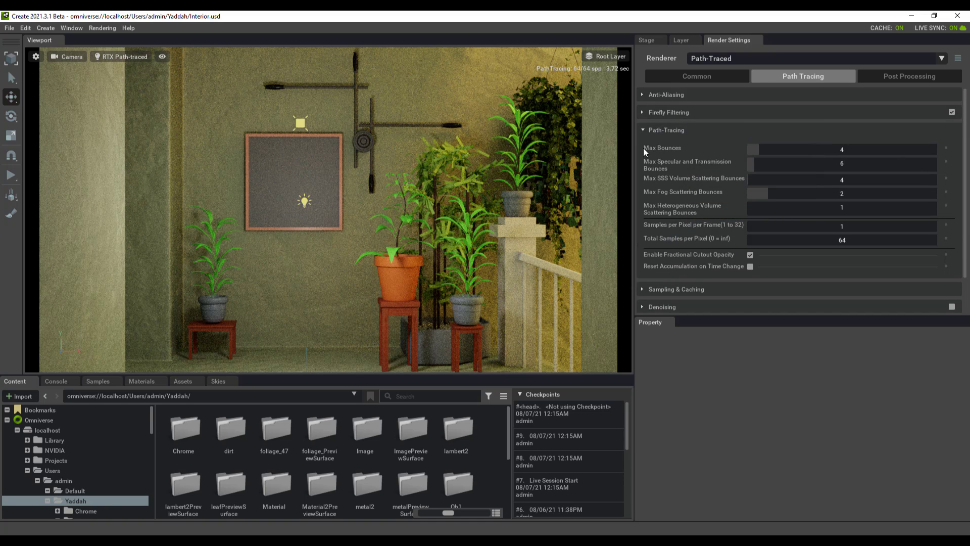
pyautogui.click(644, 130)
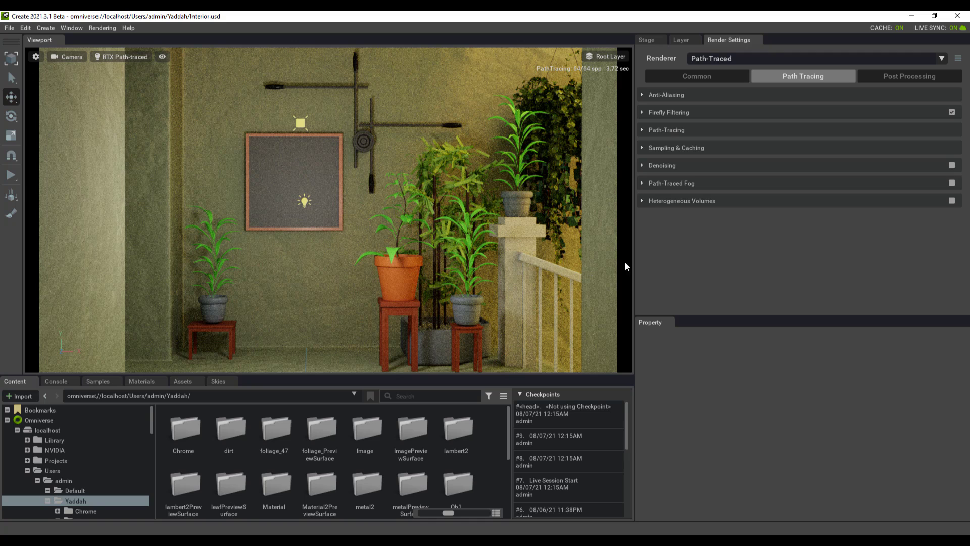
pyautogui.click(647, 113)
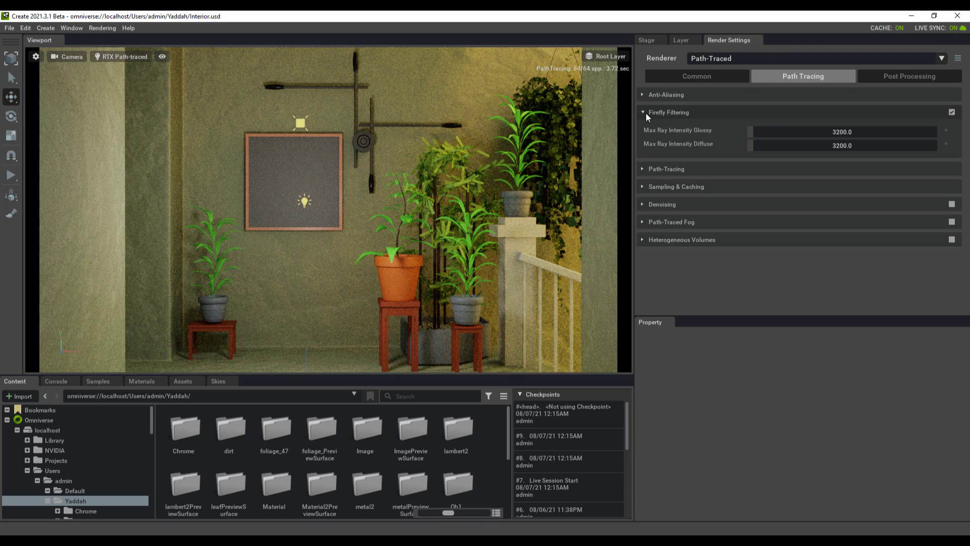
# Enable Color Grading in post-processing, raise the Black Point's red value to 0.13 and adjust the red Lift, finishing on the common render settings.
pyautogui.click(902, 74)
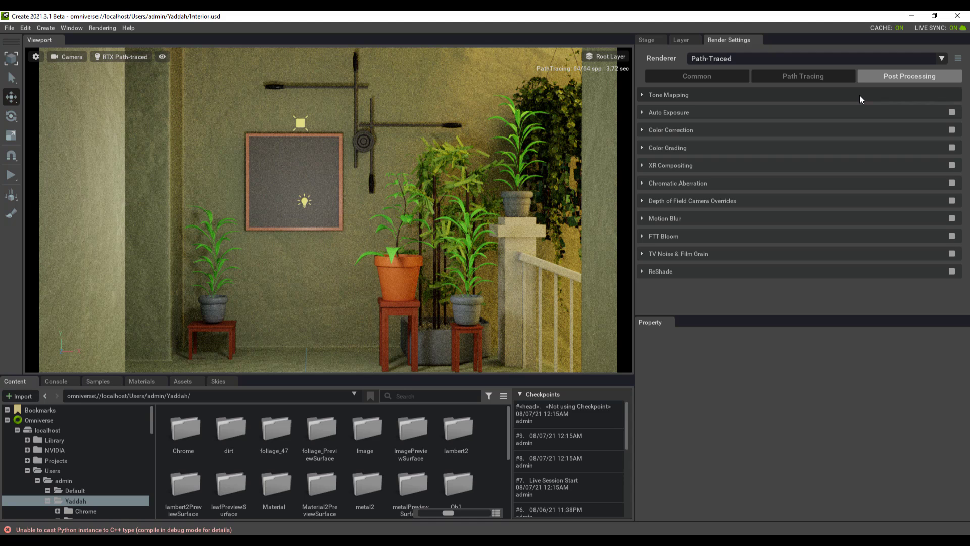
pyautogui.click(952, 147)
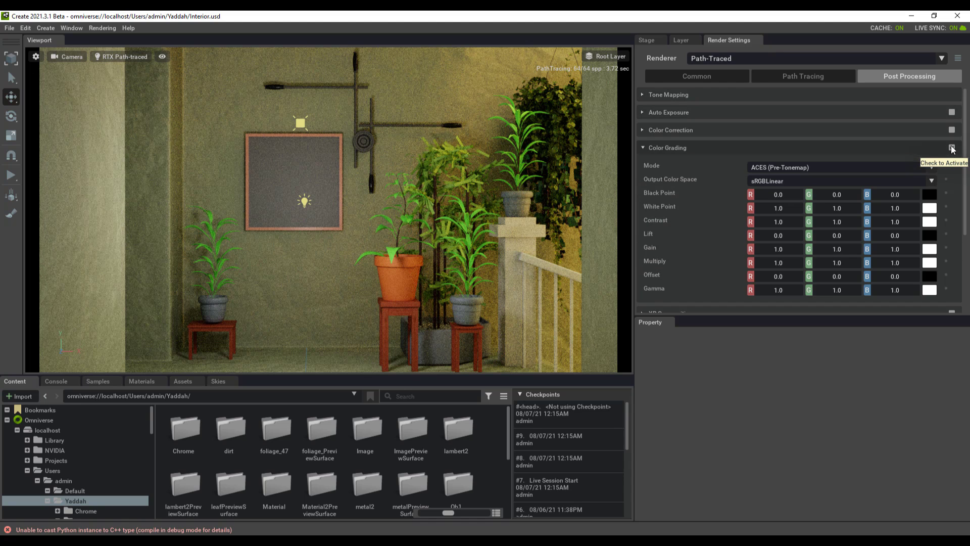
pyautogui.moveTo(765, 192); pyautogui.dragTo(787, 196)
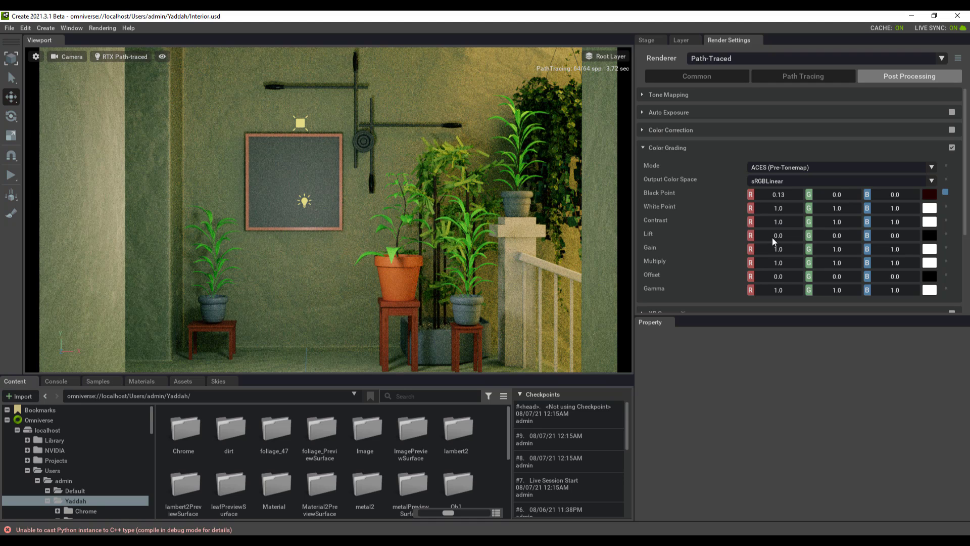
pyautogui.moveTo(769, 235)
pyautogui.mouseDown()
pyautogui.moveTo(781, 235)
pyautogui.moveTo(772, 236)
pyautogui.mouseUp()
pyautogui.click(697, 76)
# In Movie Capture, name the output Capture3, set the render preset to RTX Path-Traced, and capture the current frame.
pyautogui.click(103, 28)
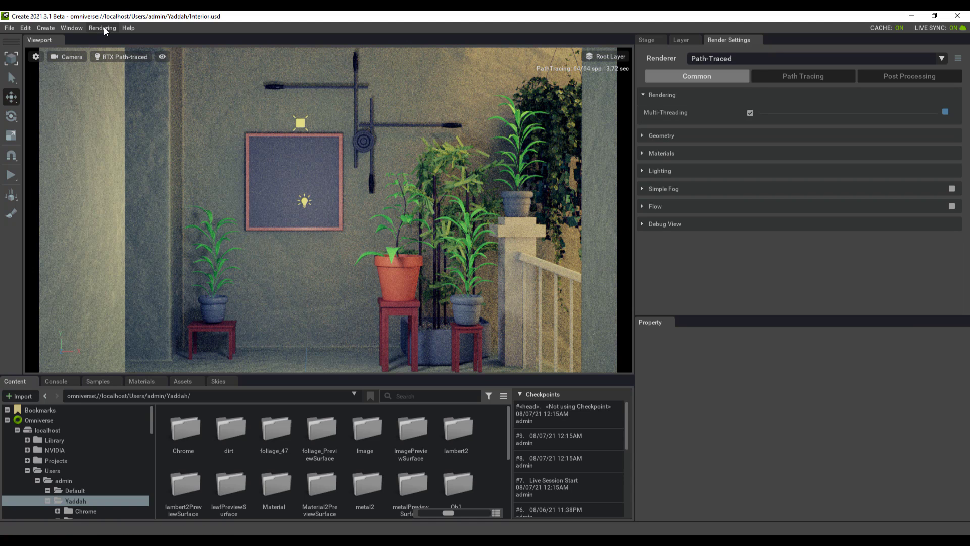
pyautogui.click(122, 56)
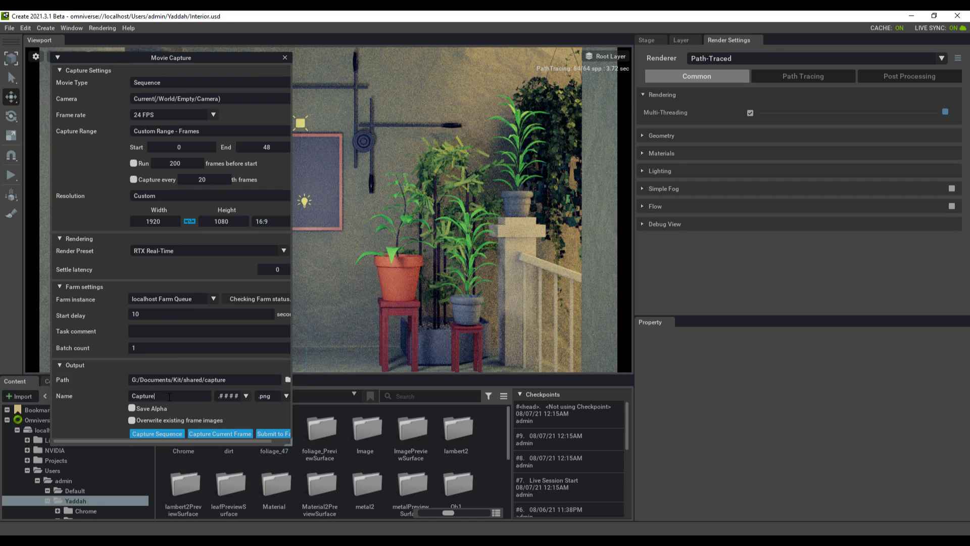
pyautogui.write('3')
pyautogui.click(202, 251)
pyautogui.click(183, 279)
pyautogui.scroll(-4, 223, 336)
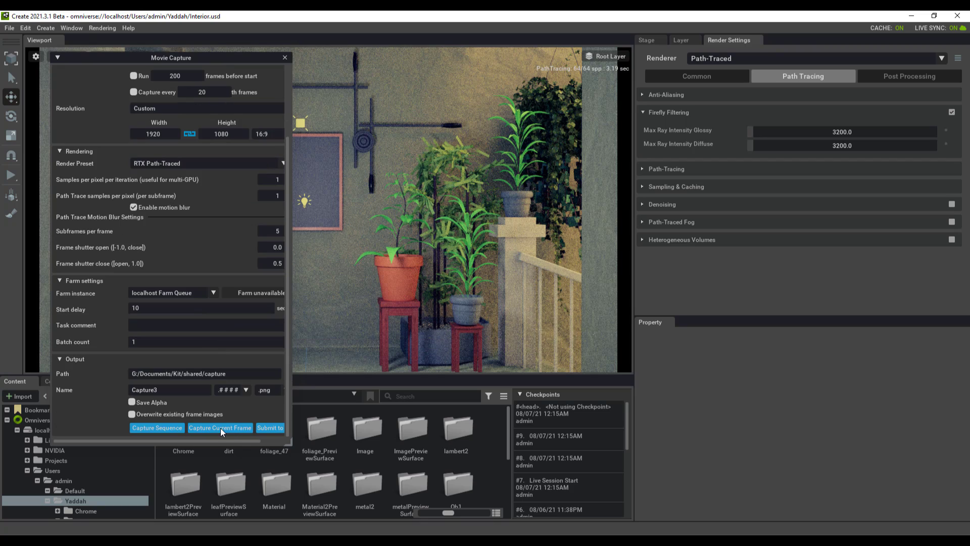
pyautogui.click(221, 428)
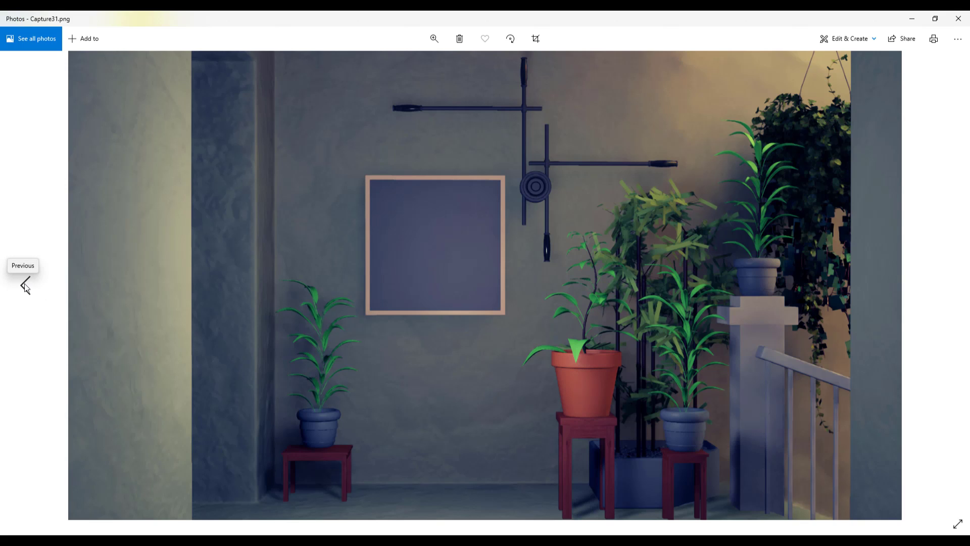
# Compare the new captured image with the previous one, and close Movie Capture to return to the scene.
pyautogui.click(25, 283)
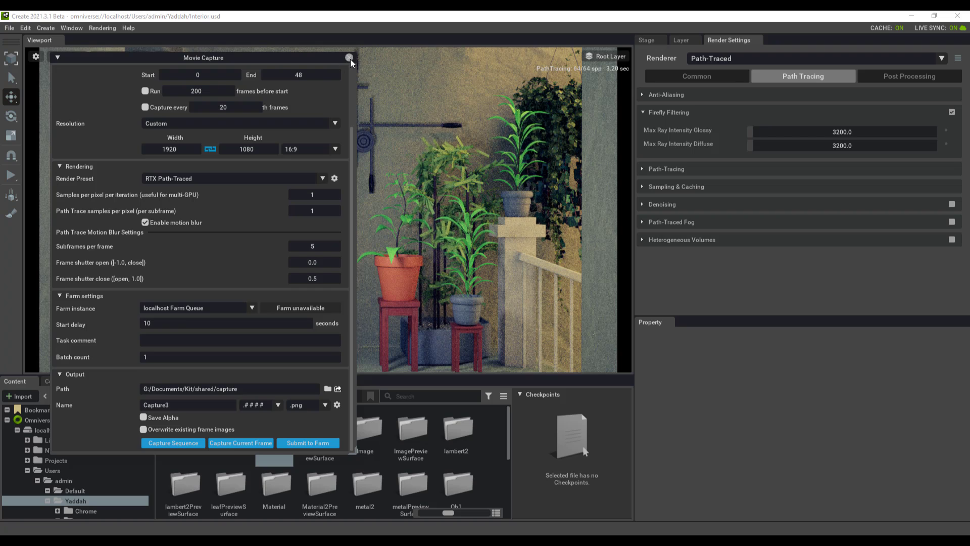
pyautogui.click(349, 57)
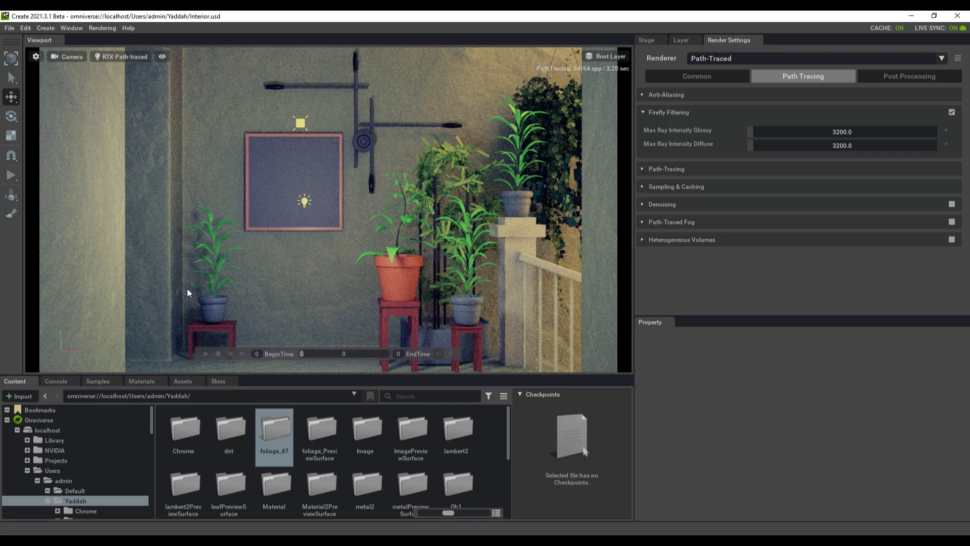
pyautogui.scroll(2, 386, 293)
pyautogui.scroll(1, 386, 292)
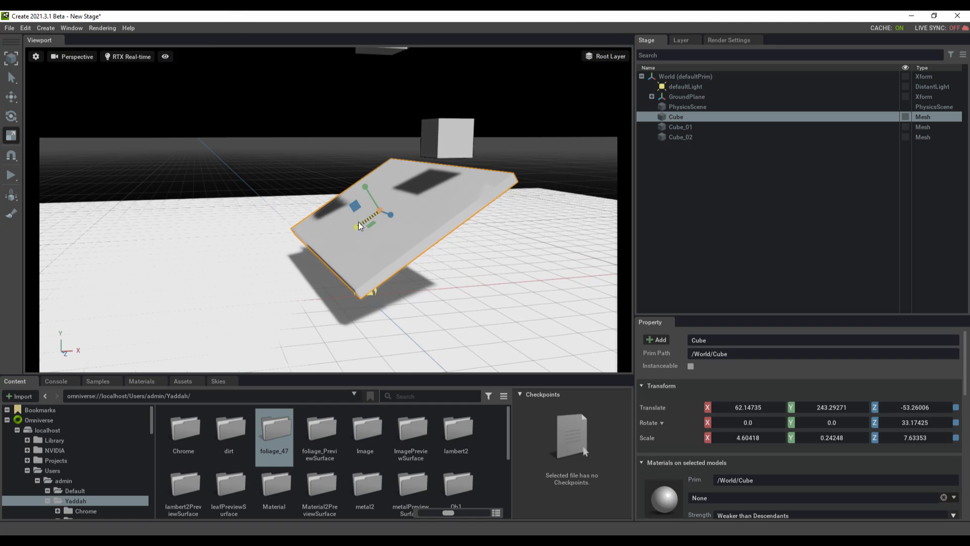
# Stretch the tilted Cube slab to an X scale of 7.88298, and play the physics simulation while shrinking its X scale to 0.001.
pyautogui.moveTo(359, 223); pyautogui.dragTo(343, 228)
pyautogui.click(11, 175)
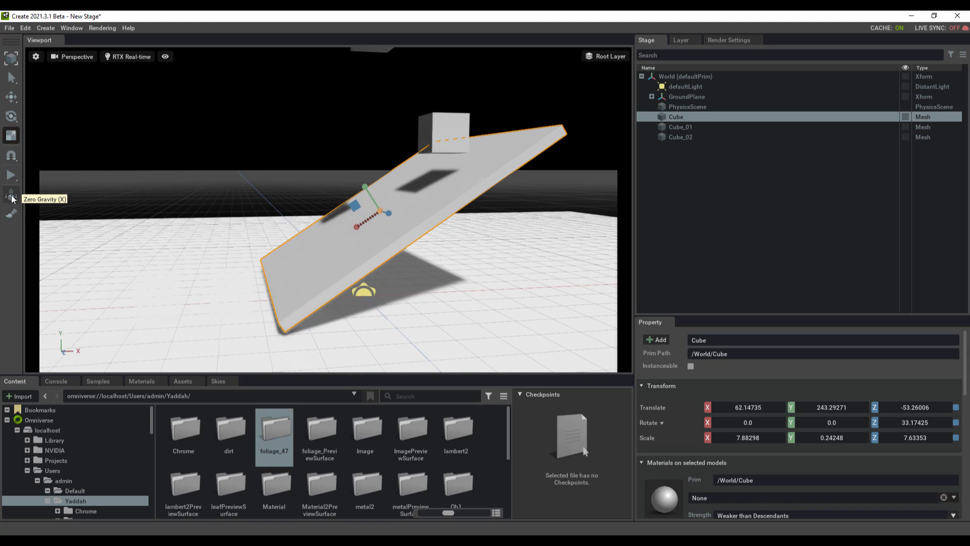
pyautogui.moveTo(366, 226); pyautogui.dragTo(354, 247)
pyautogui.moveTo(387, 260); pyautogui.dragTo(431, 272)
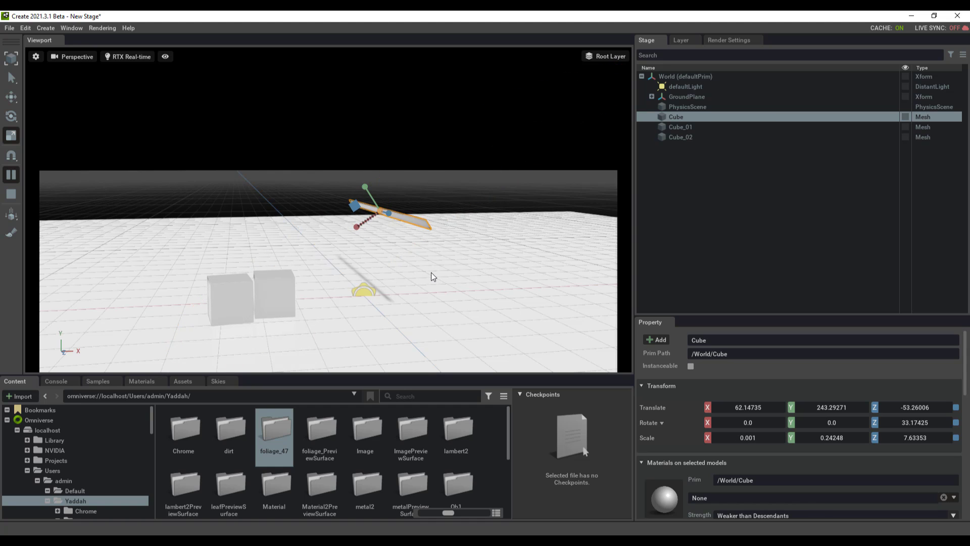
# Stop and restart the physics simulation, and rescale the tilted Cube slab along X while it plays.
pyautogui.click(11, 194)
pyautogui.click(11, 175)
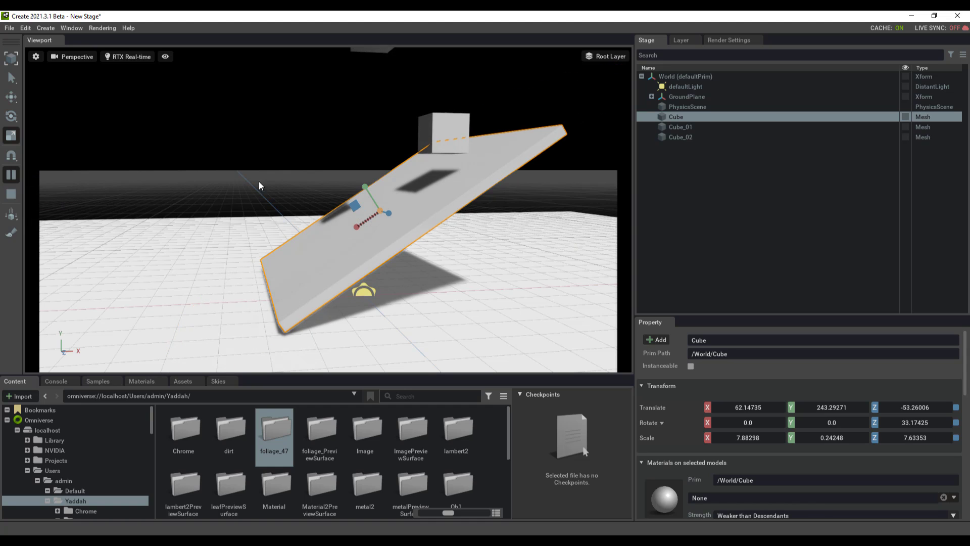
pyautogui.moveTo(361, 230); pyautogui.dragTo(265, 293)
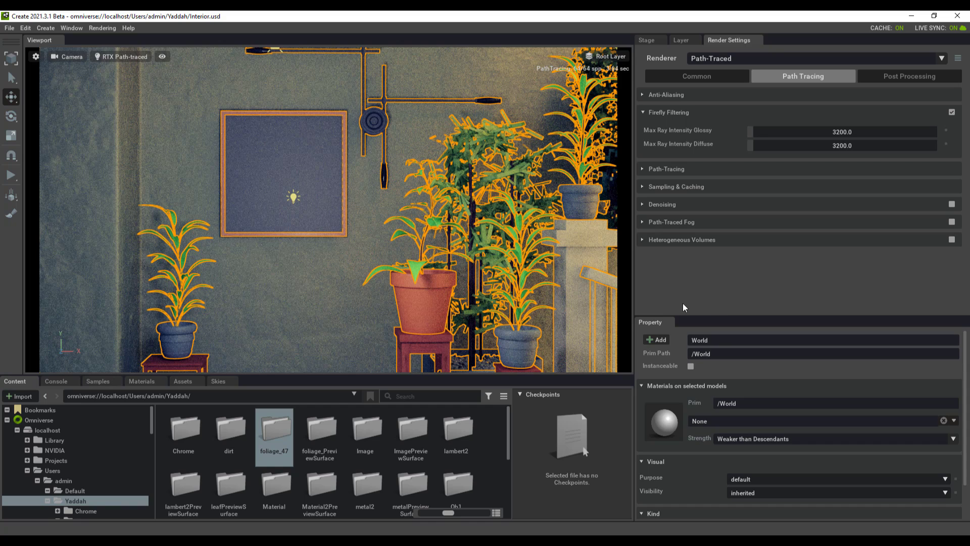
# Minimize Create and look through the benefits, ecosystem and industries sections of the NVIDIA Omniverse web page.
pyautogui.click(913, 17)
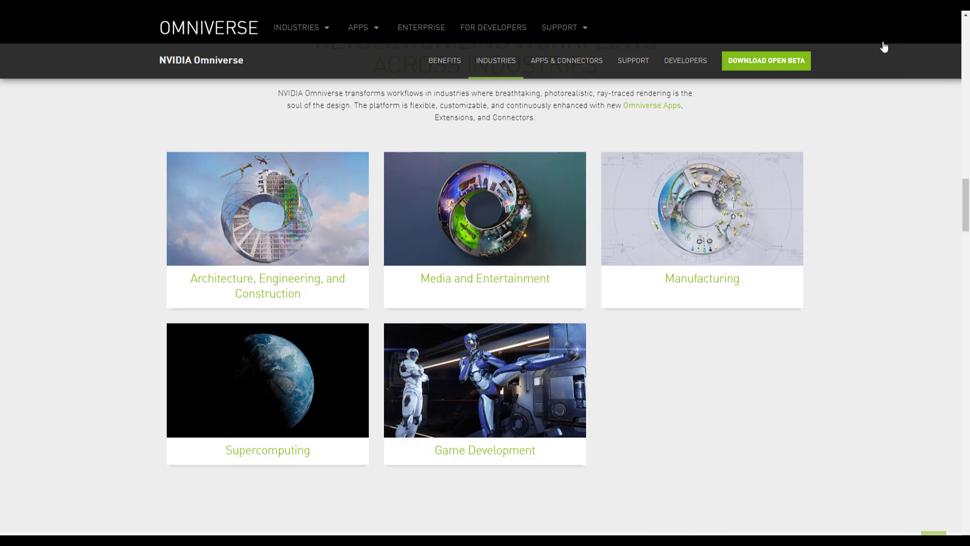
pyautogui.scroll(10, 615, 401)
pyautogui.scroll(5, 628, 366)
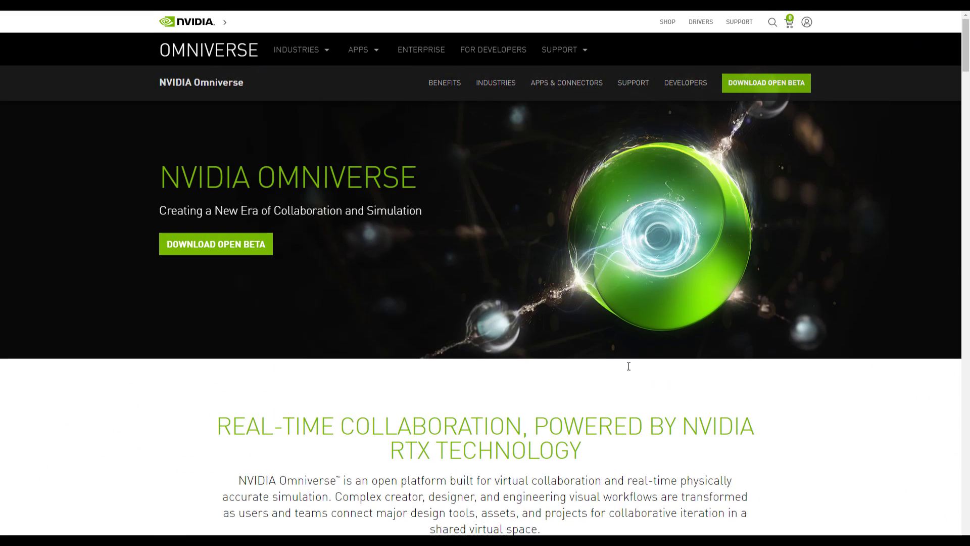
pyautogui.scroll(-12, 628, 366)
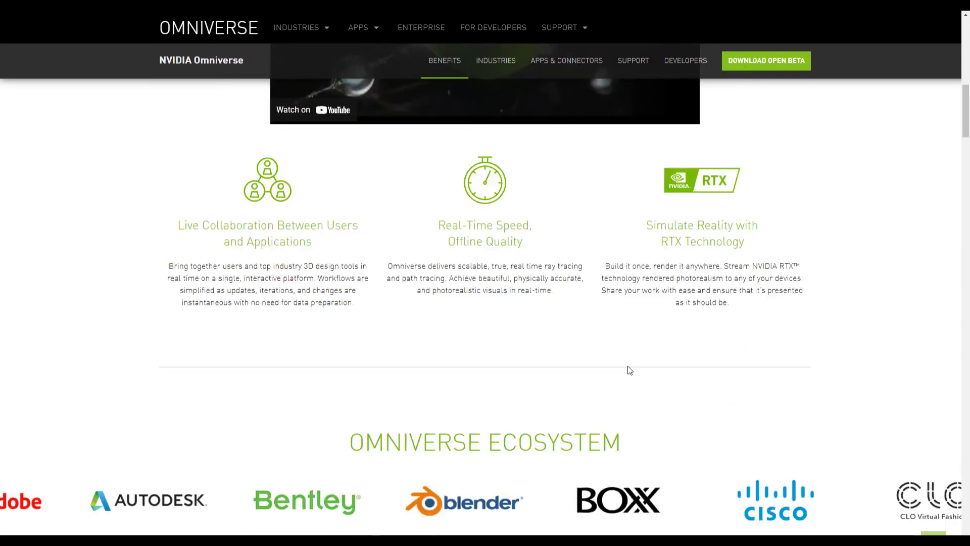
pyautogui.scroll(12, 628, 367)
pyautogui.scroll(-18, 833, 226)
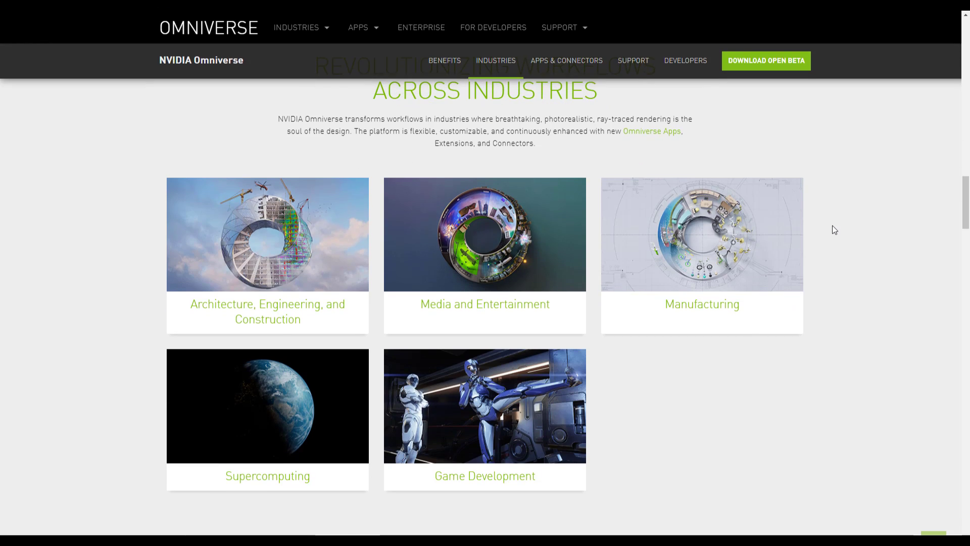
pyautogui.scroll(1, 834, 229)
pyautogui.scroll(-1, 834, 230)
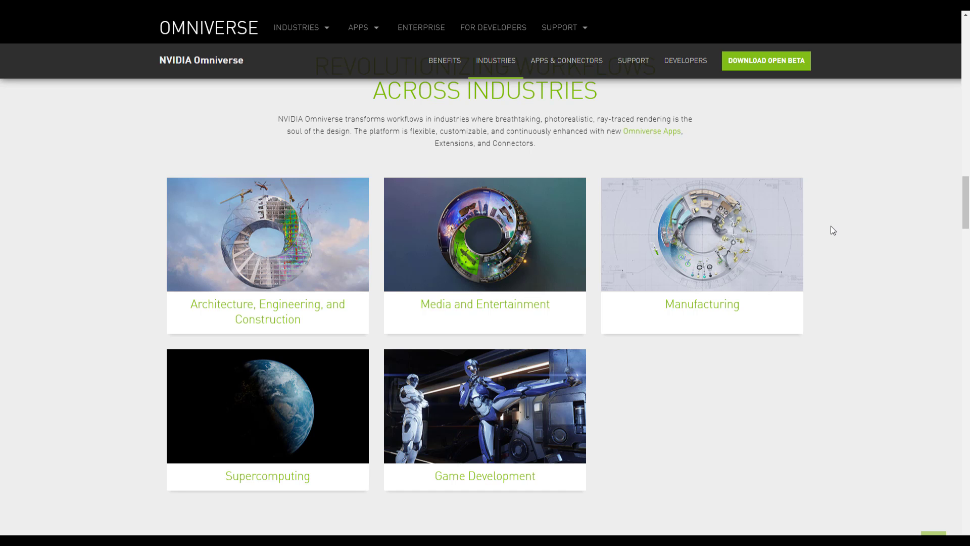
pyautogui.scroll(5, 831, 226)
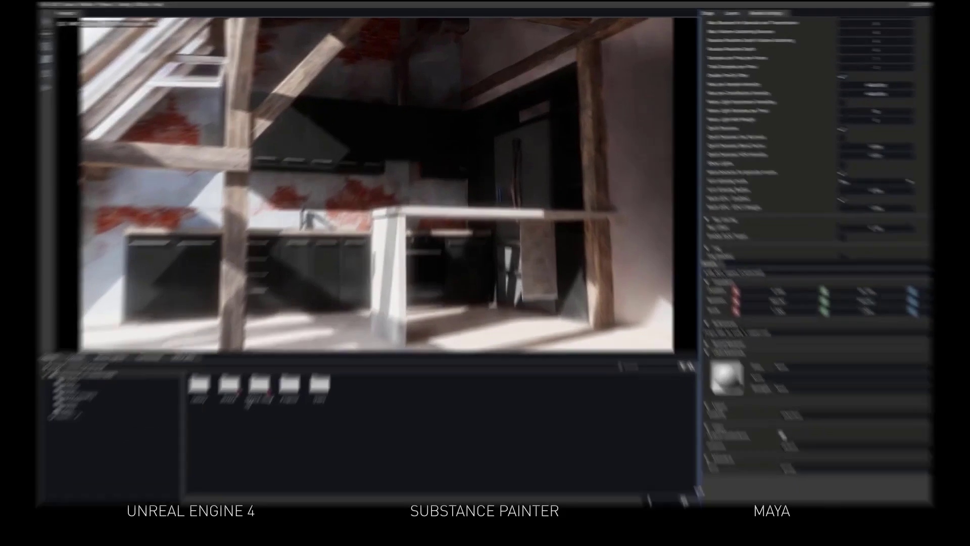